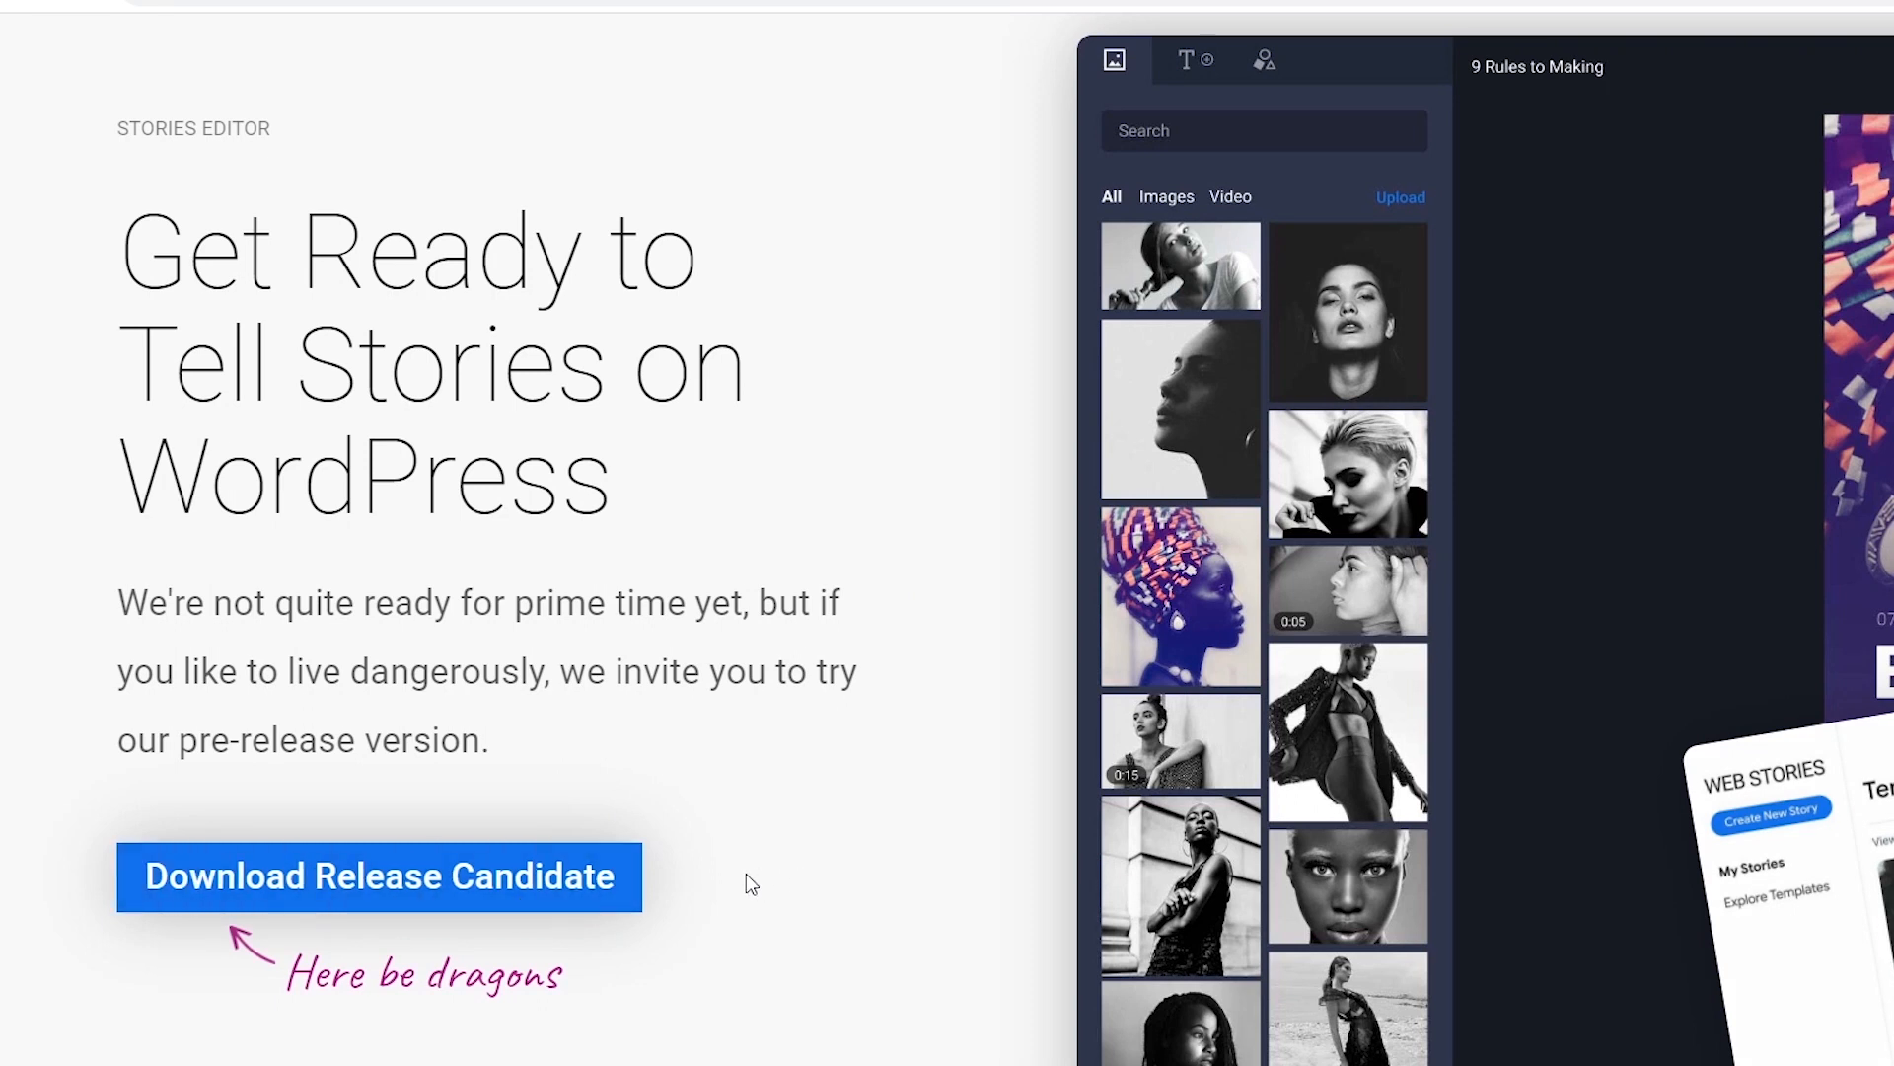
Step: Download the Web Stories release candidate plugin as web-stories.zip
left_click(336, 898)
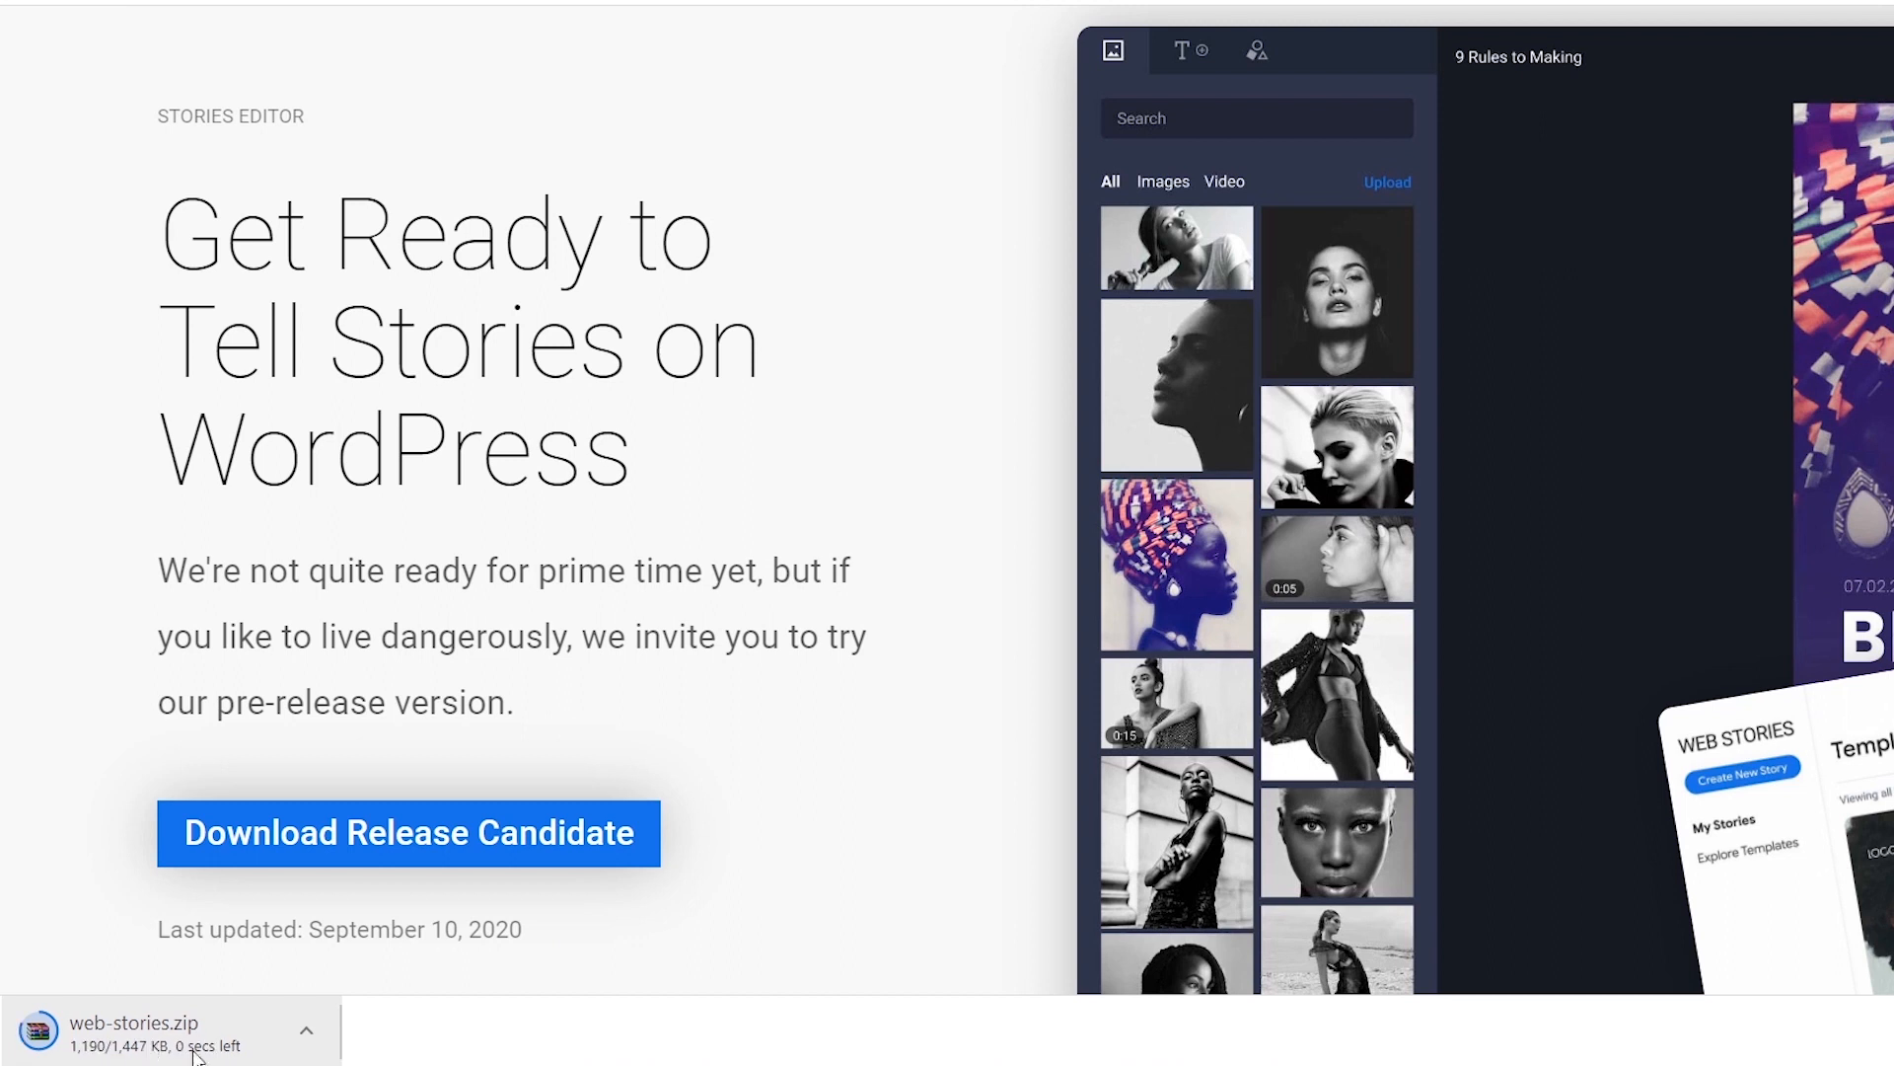
left_click(301, 1029)
left_click(406, 933)
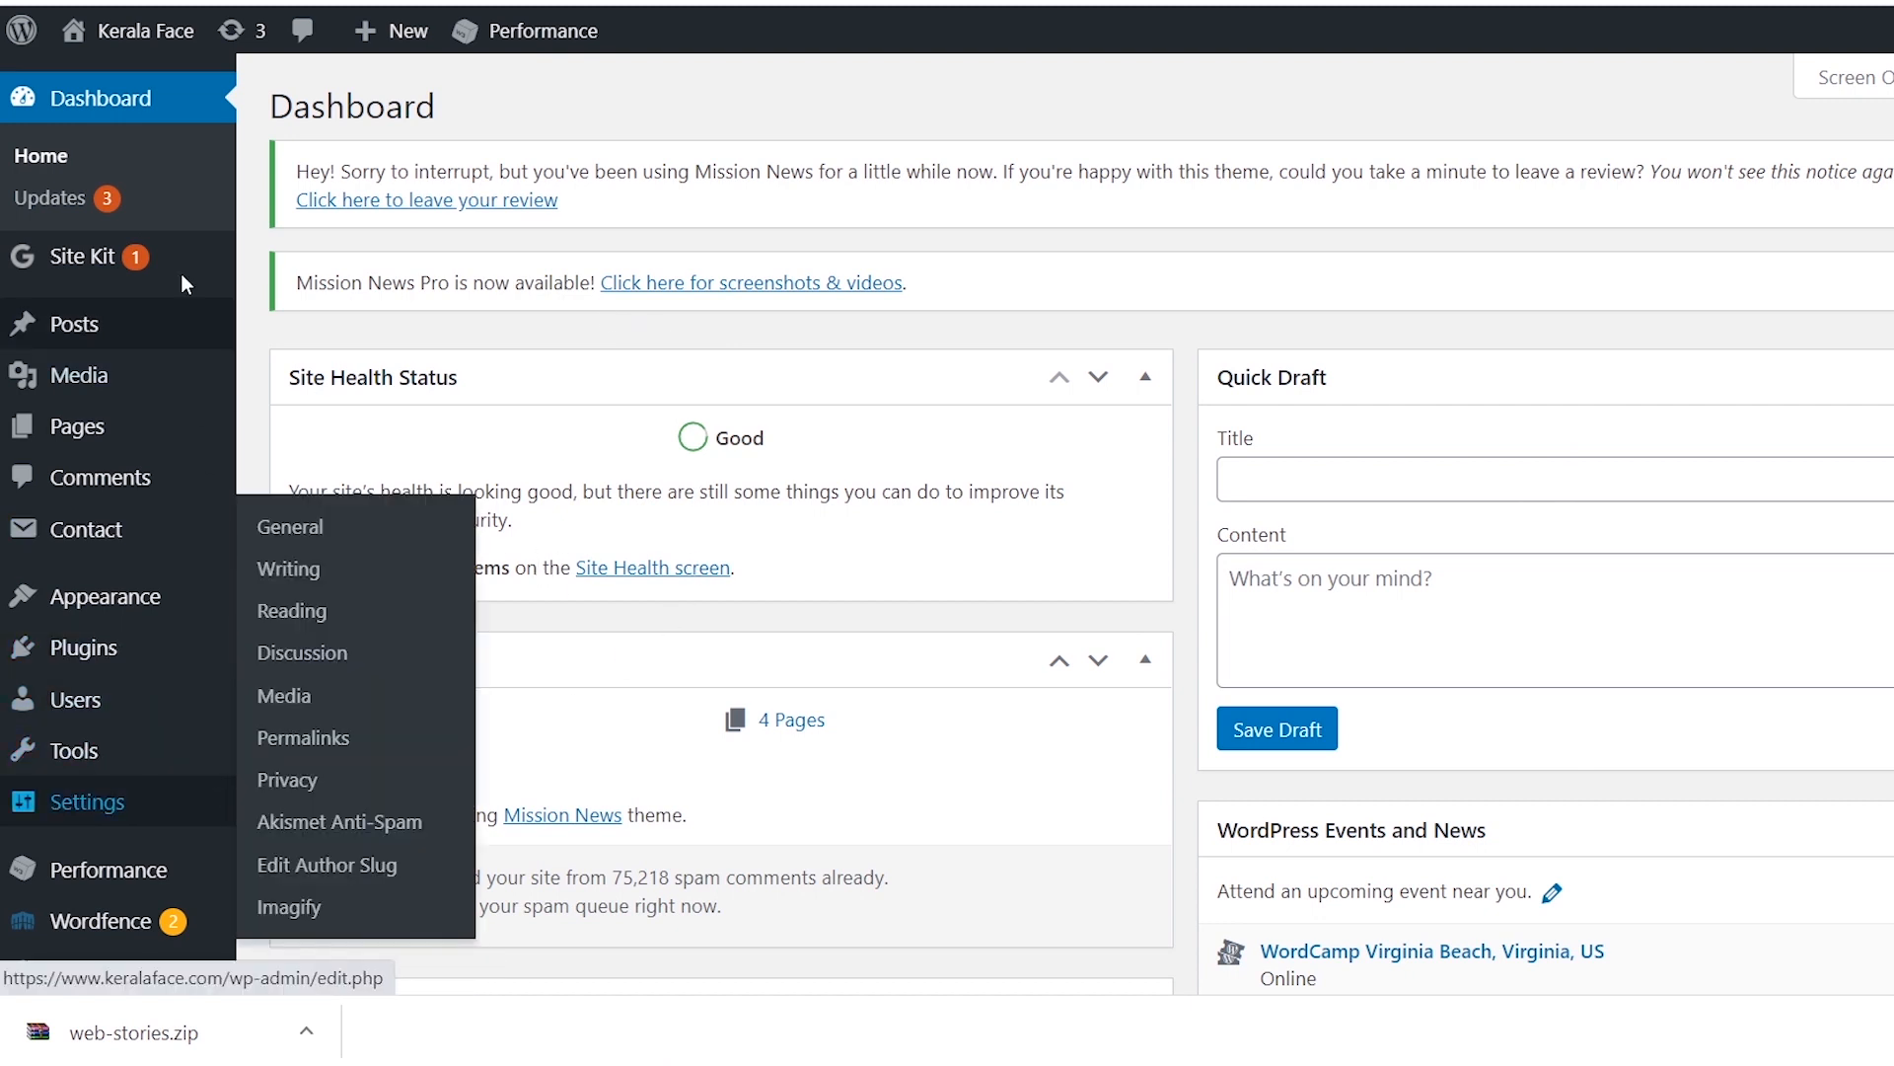
Step: Open the form for uploading a new plugin in the WordPress site's admin area
mouse_move(103, 690)
mouse_move(54, 659)
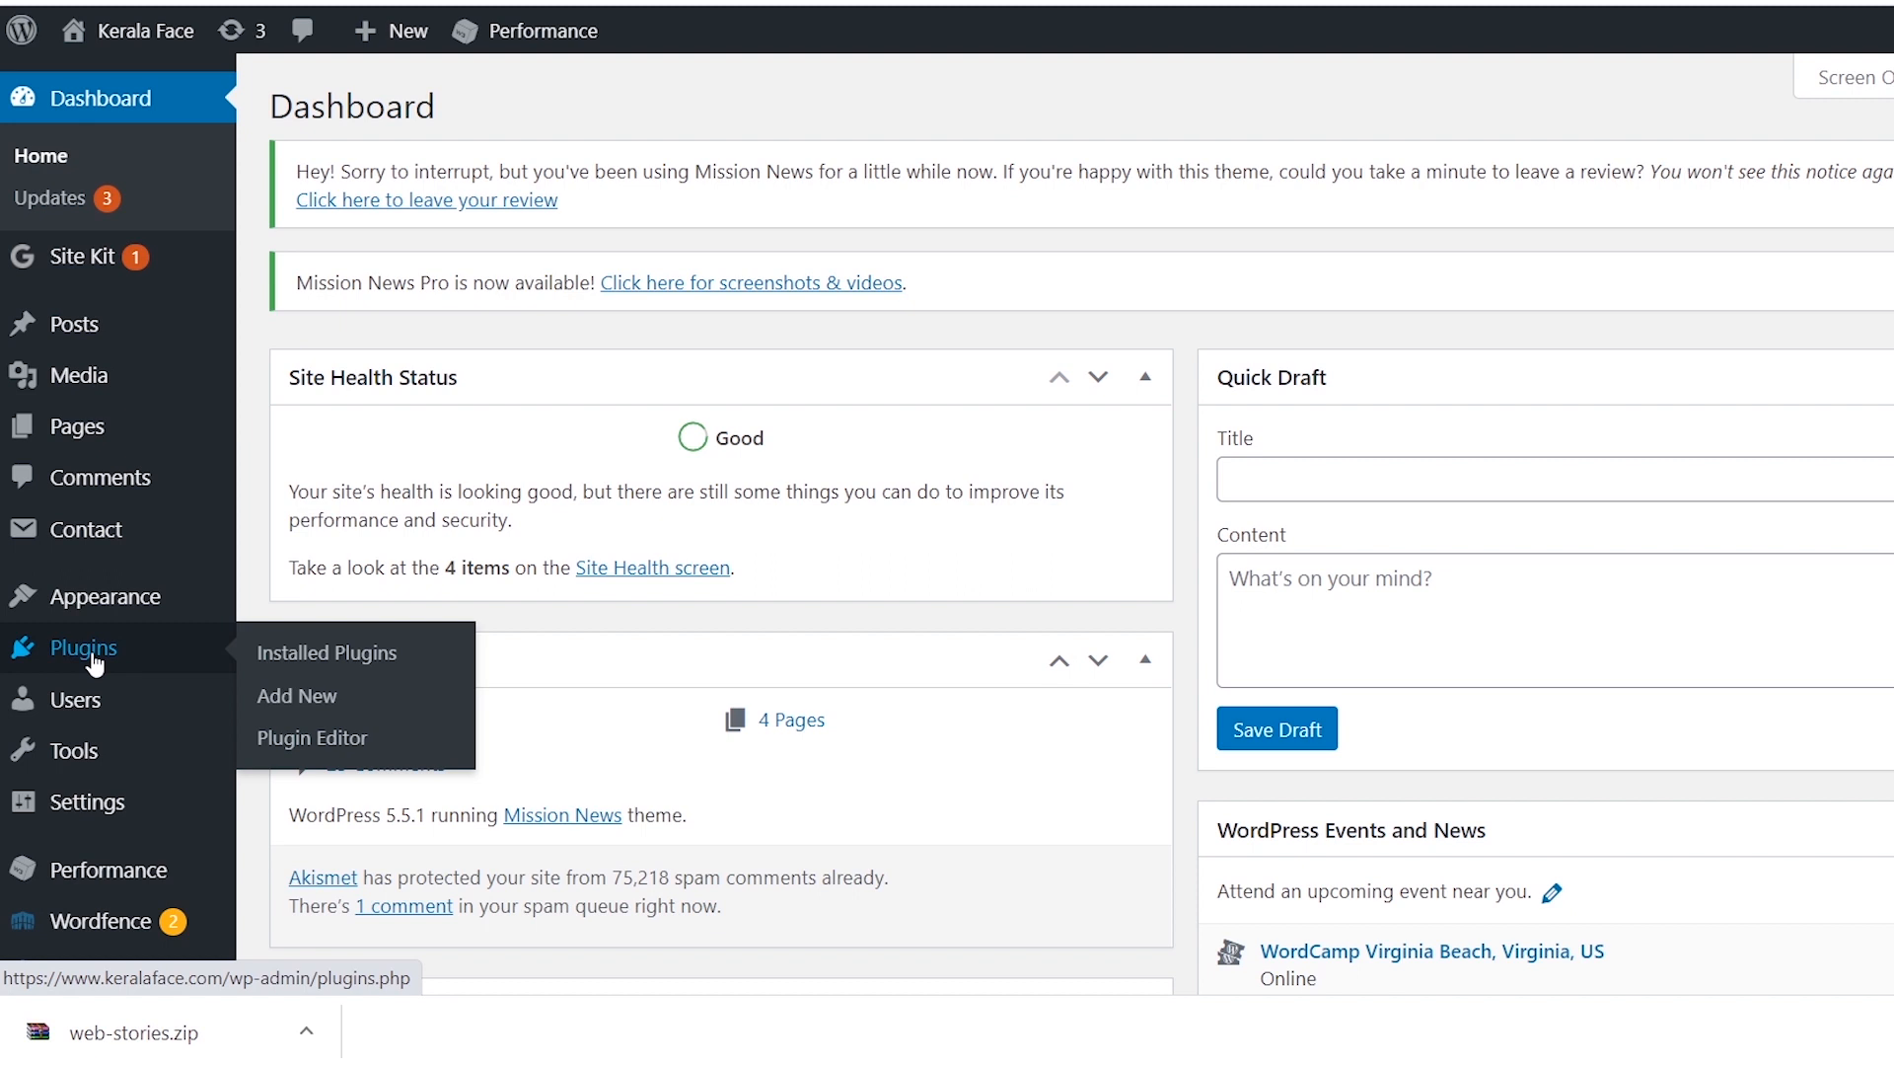
left_click(302, 714)
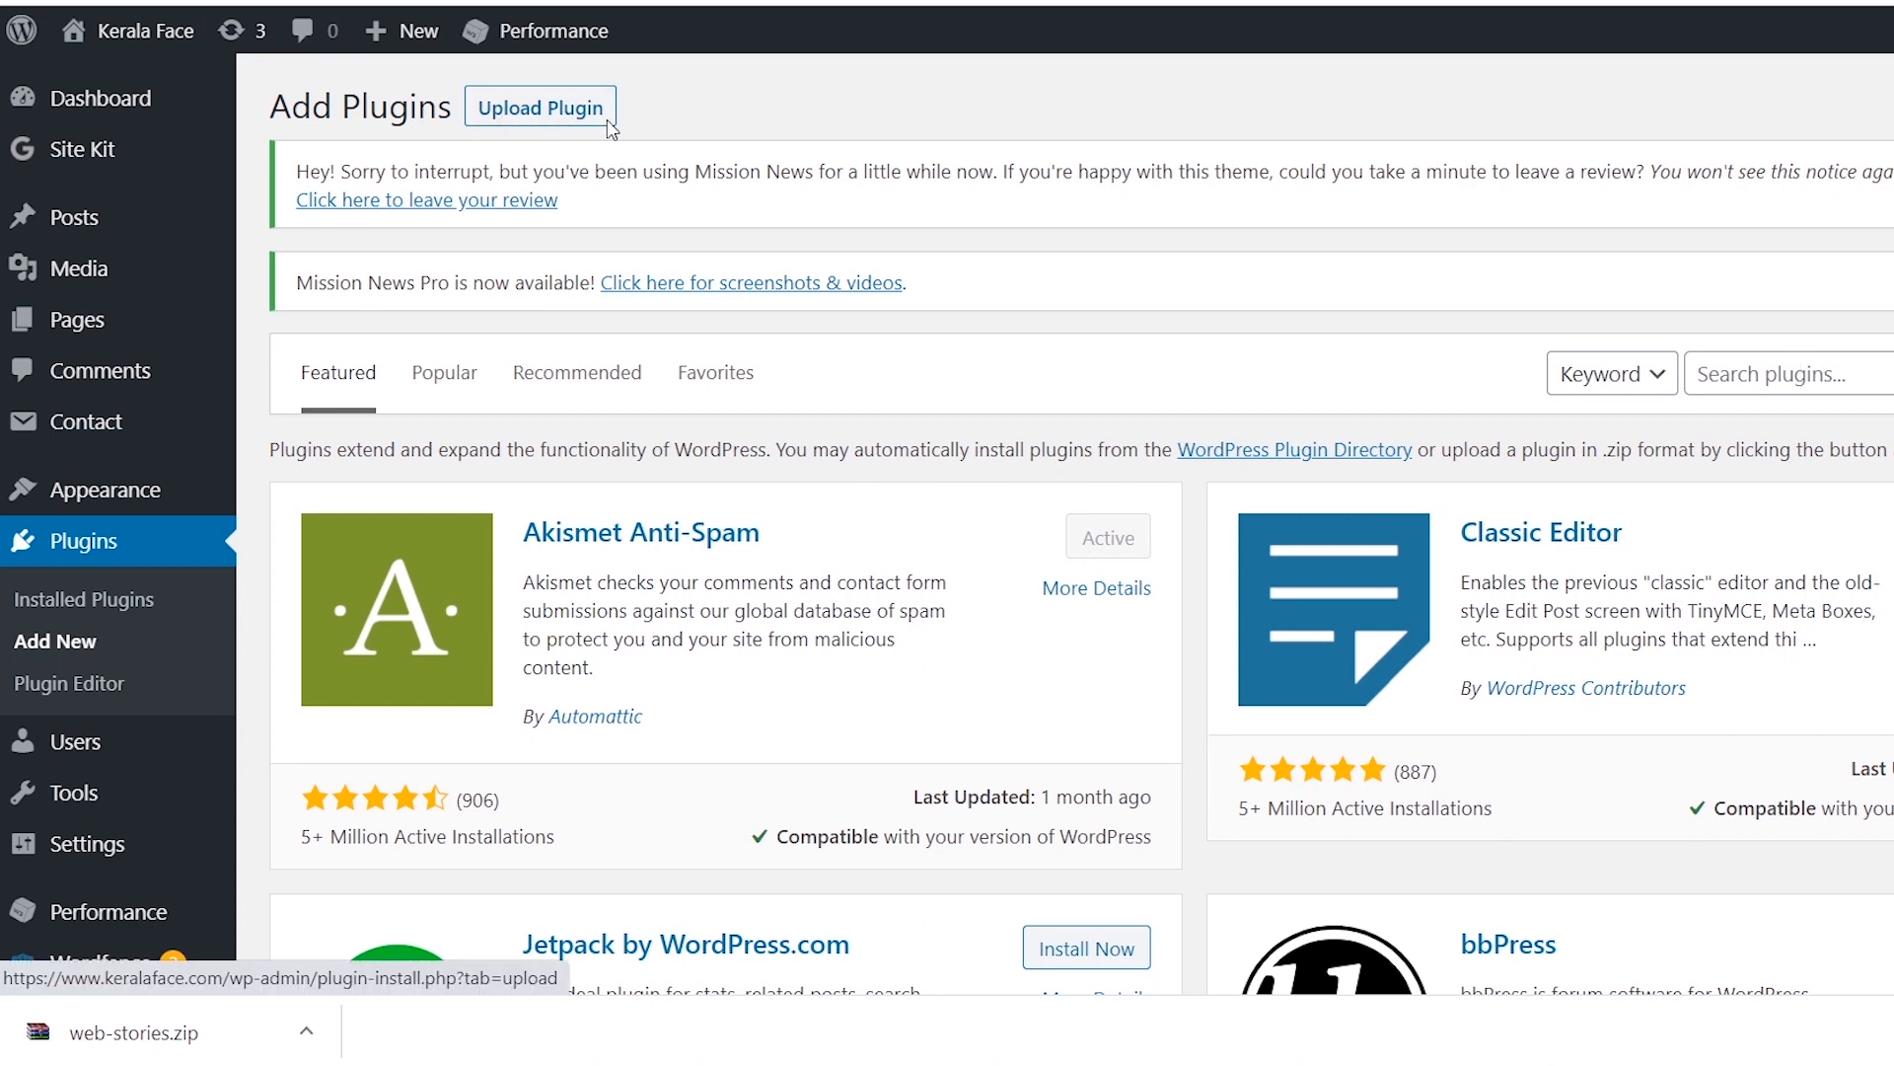
left_click(507, 113)
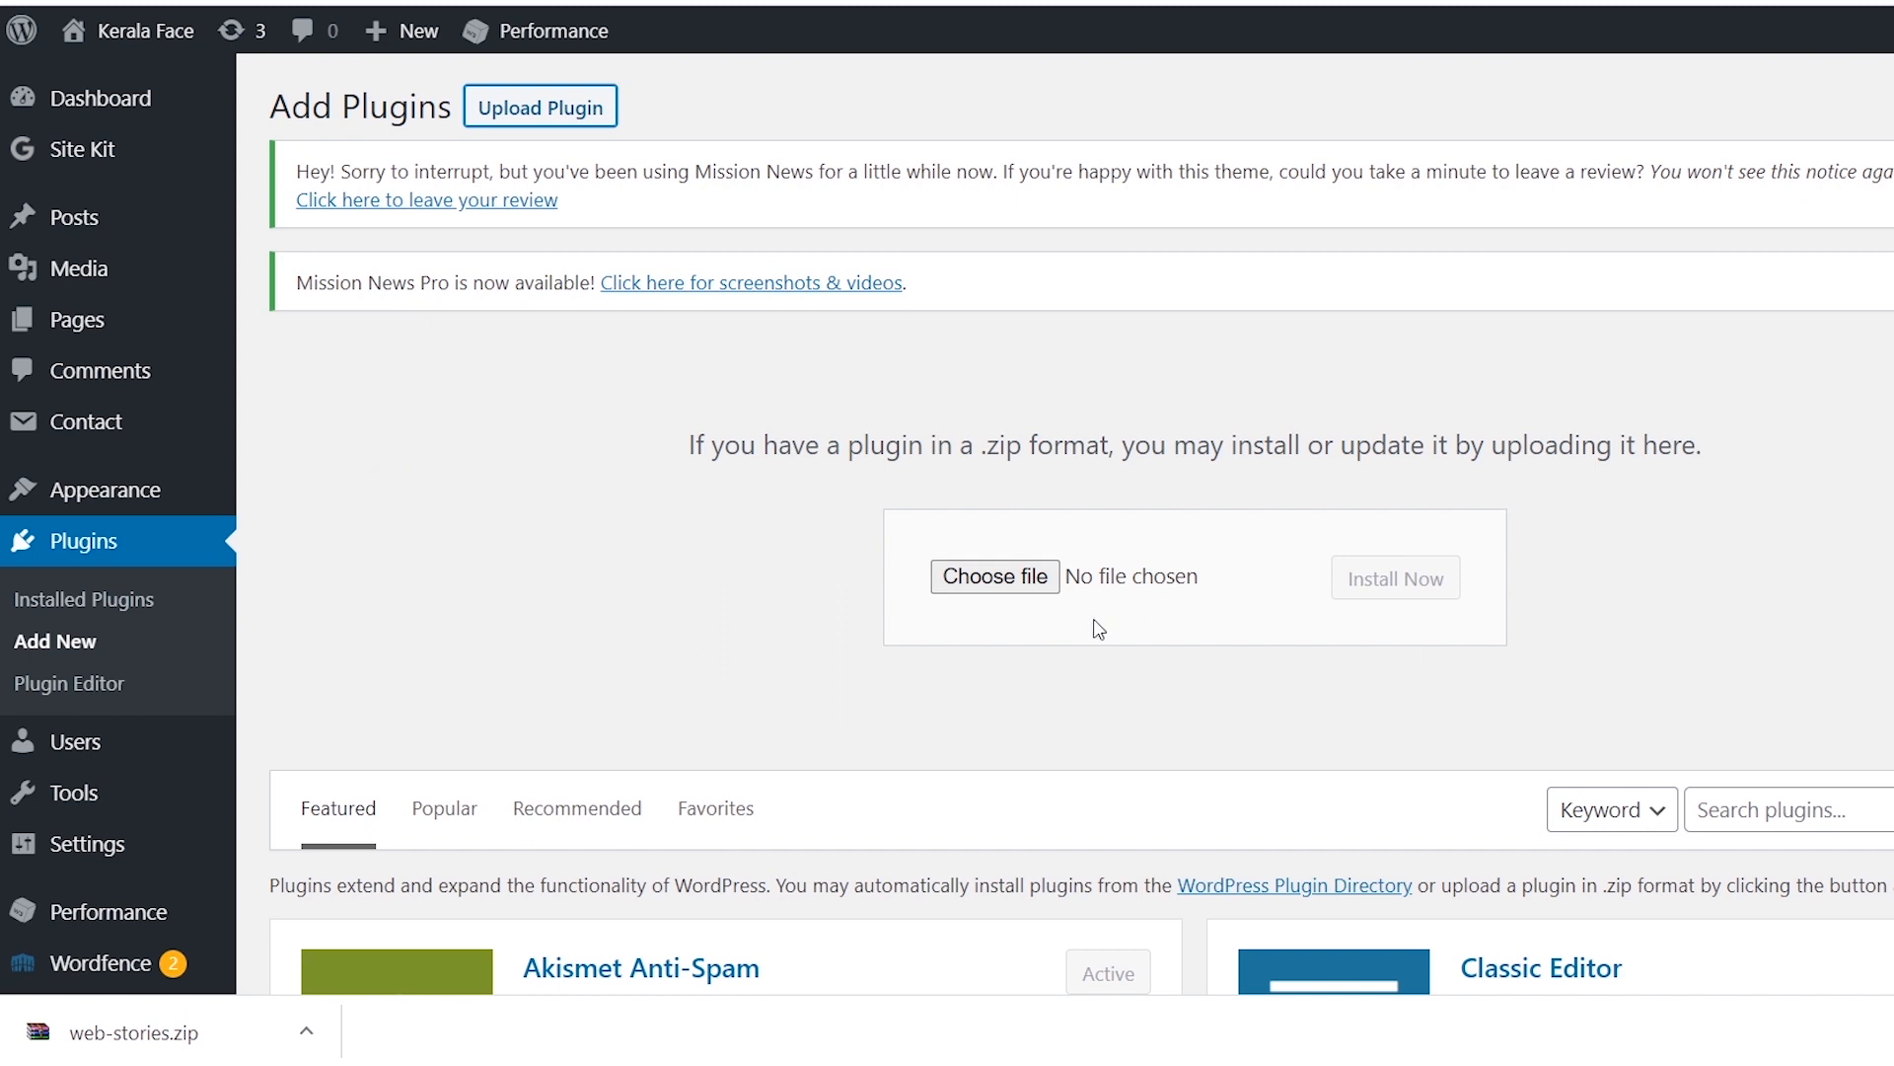
Step: Choose web-stories.zip from the Downloads folder and install it as a plugin
left_click(991, 582)
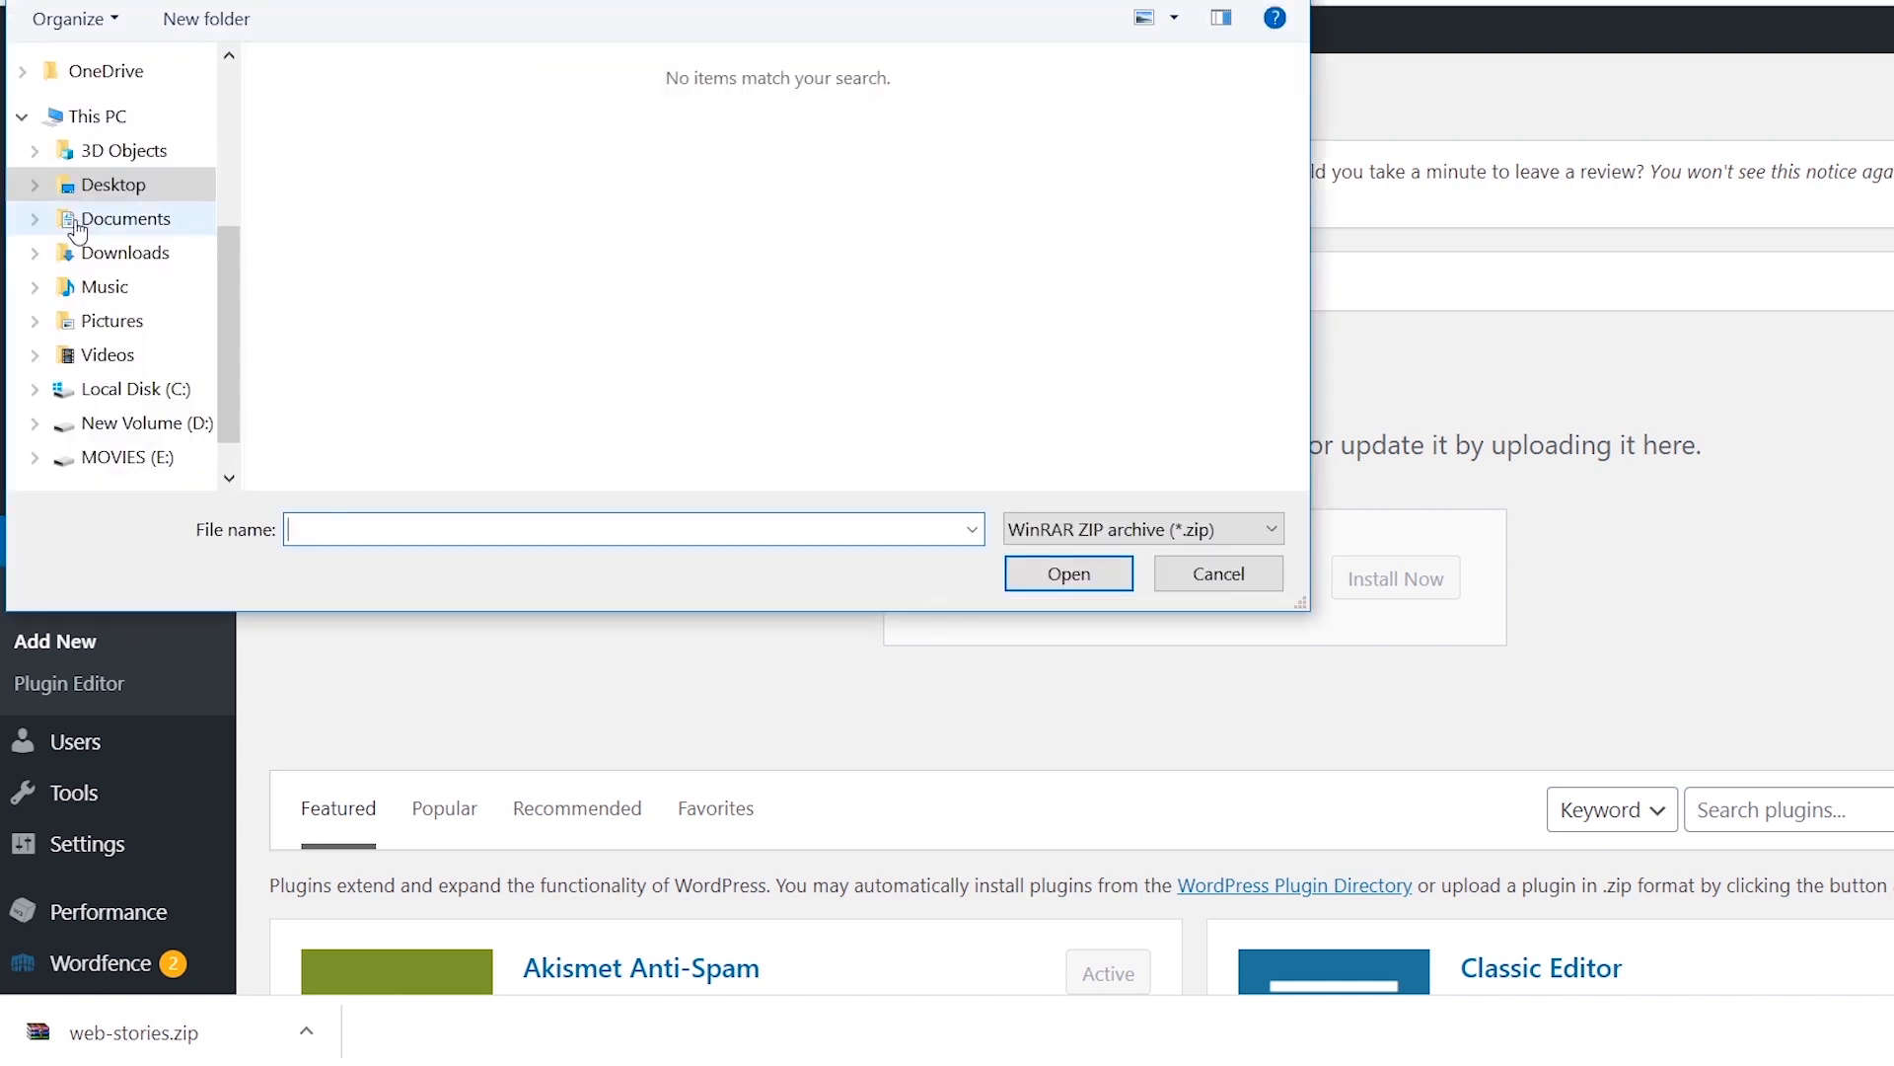
left_click(111, 250)
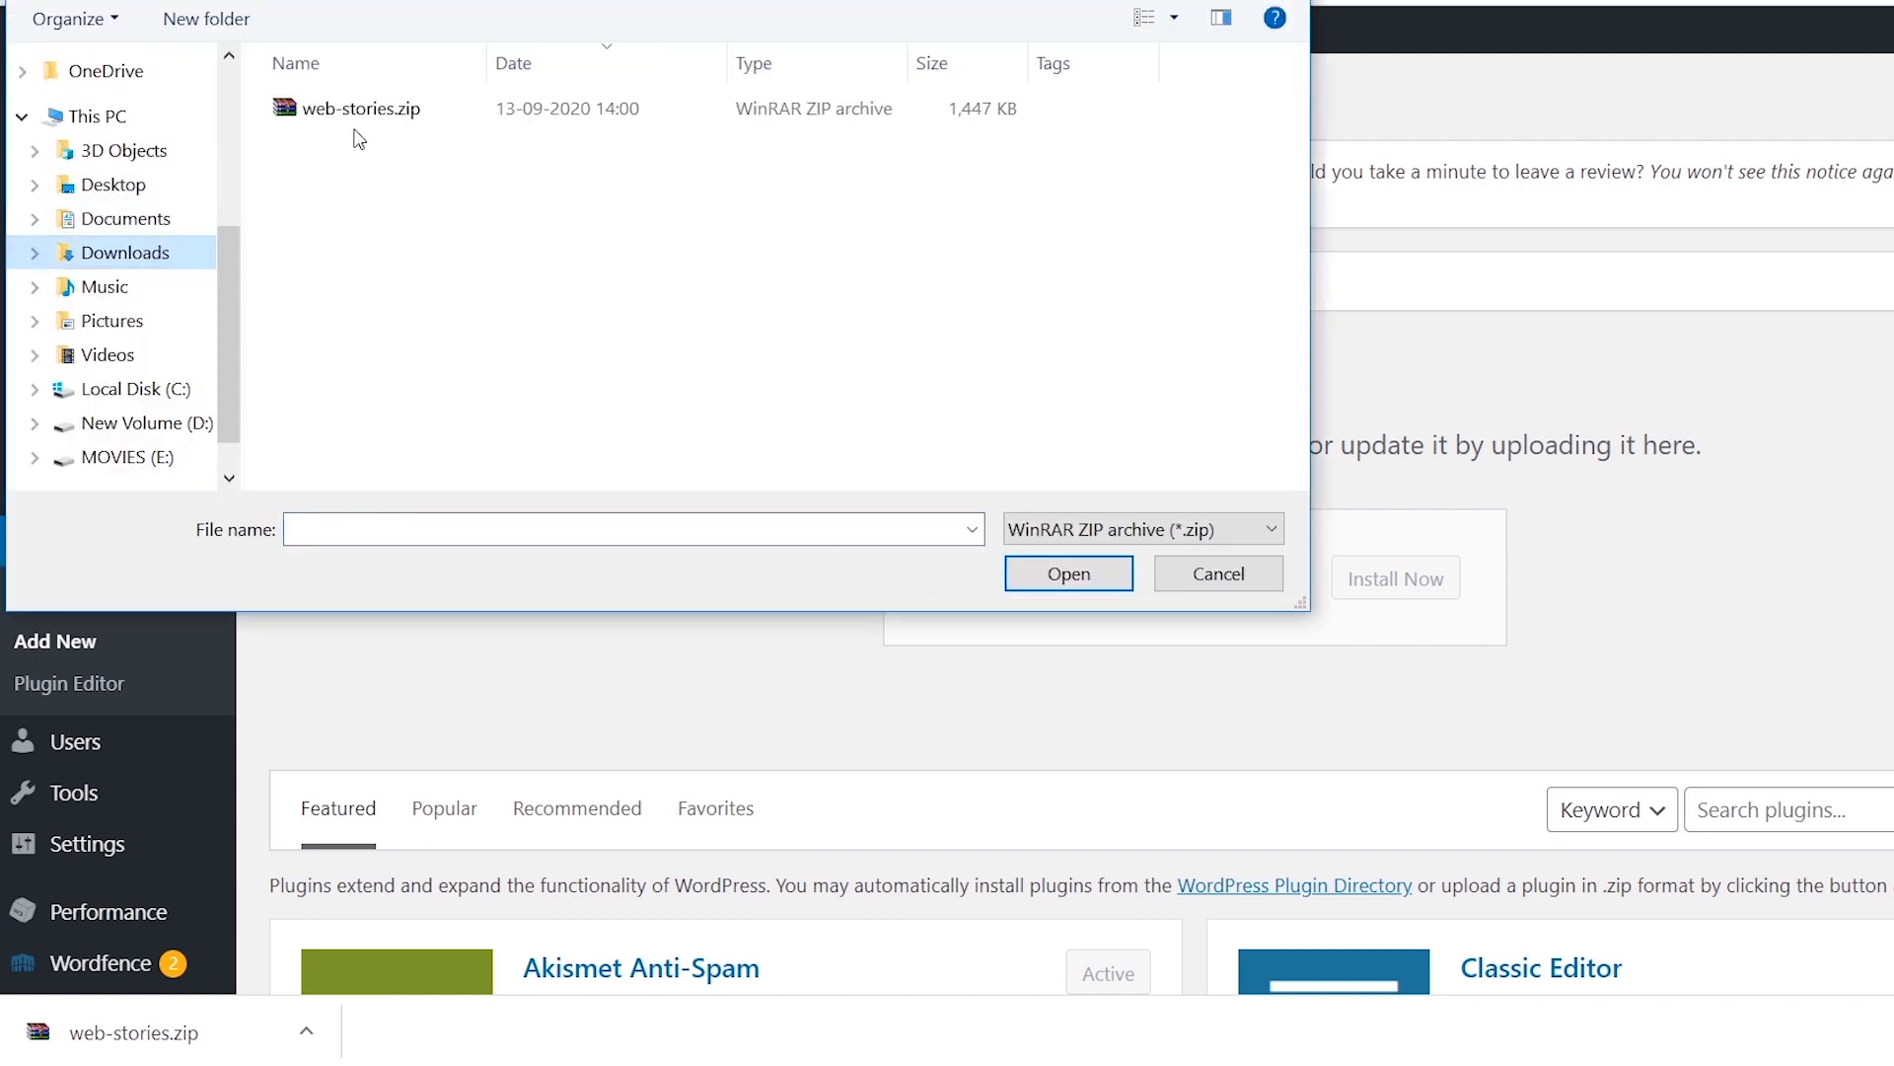
left_click(424, 120)
left_click(1063, 577)
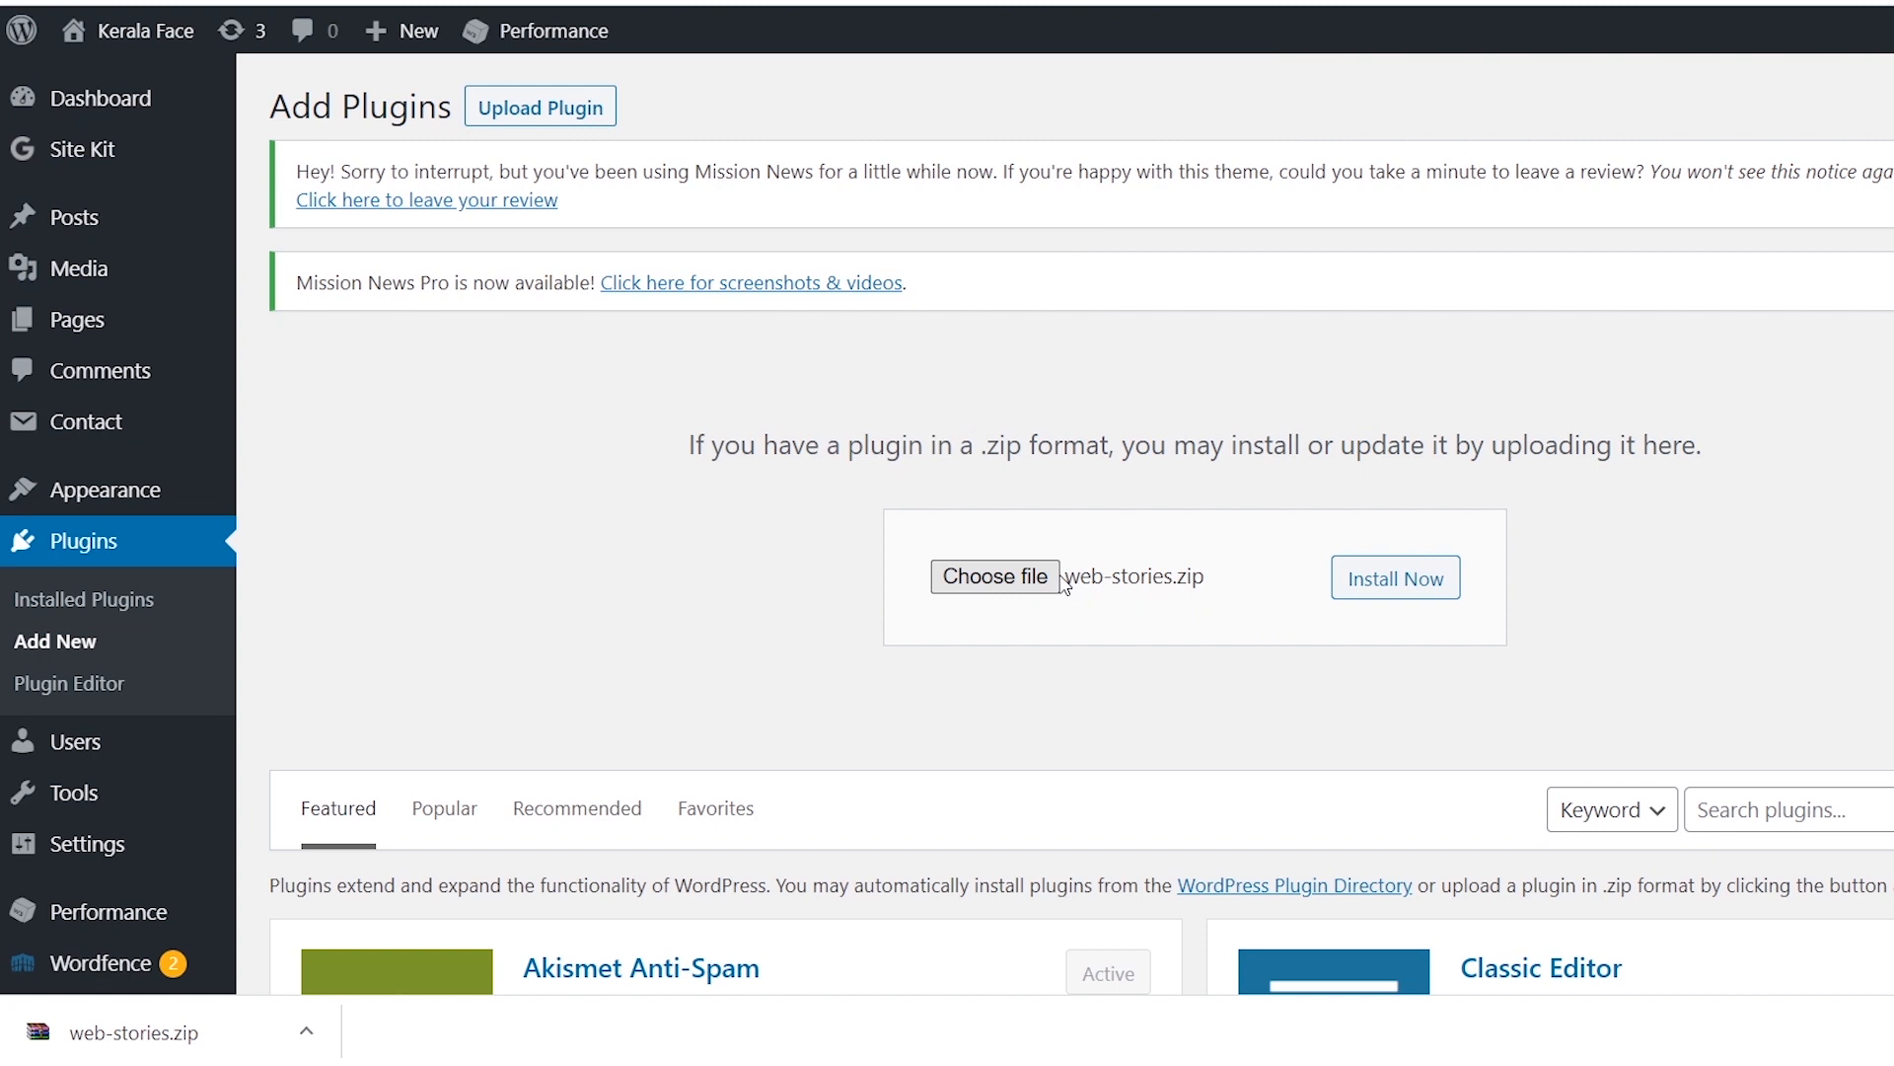
left_click(1394, 582)
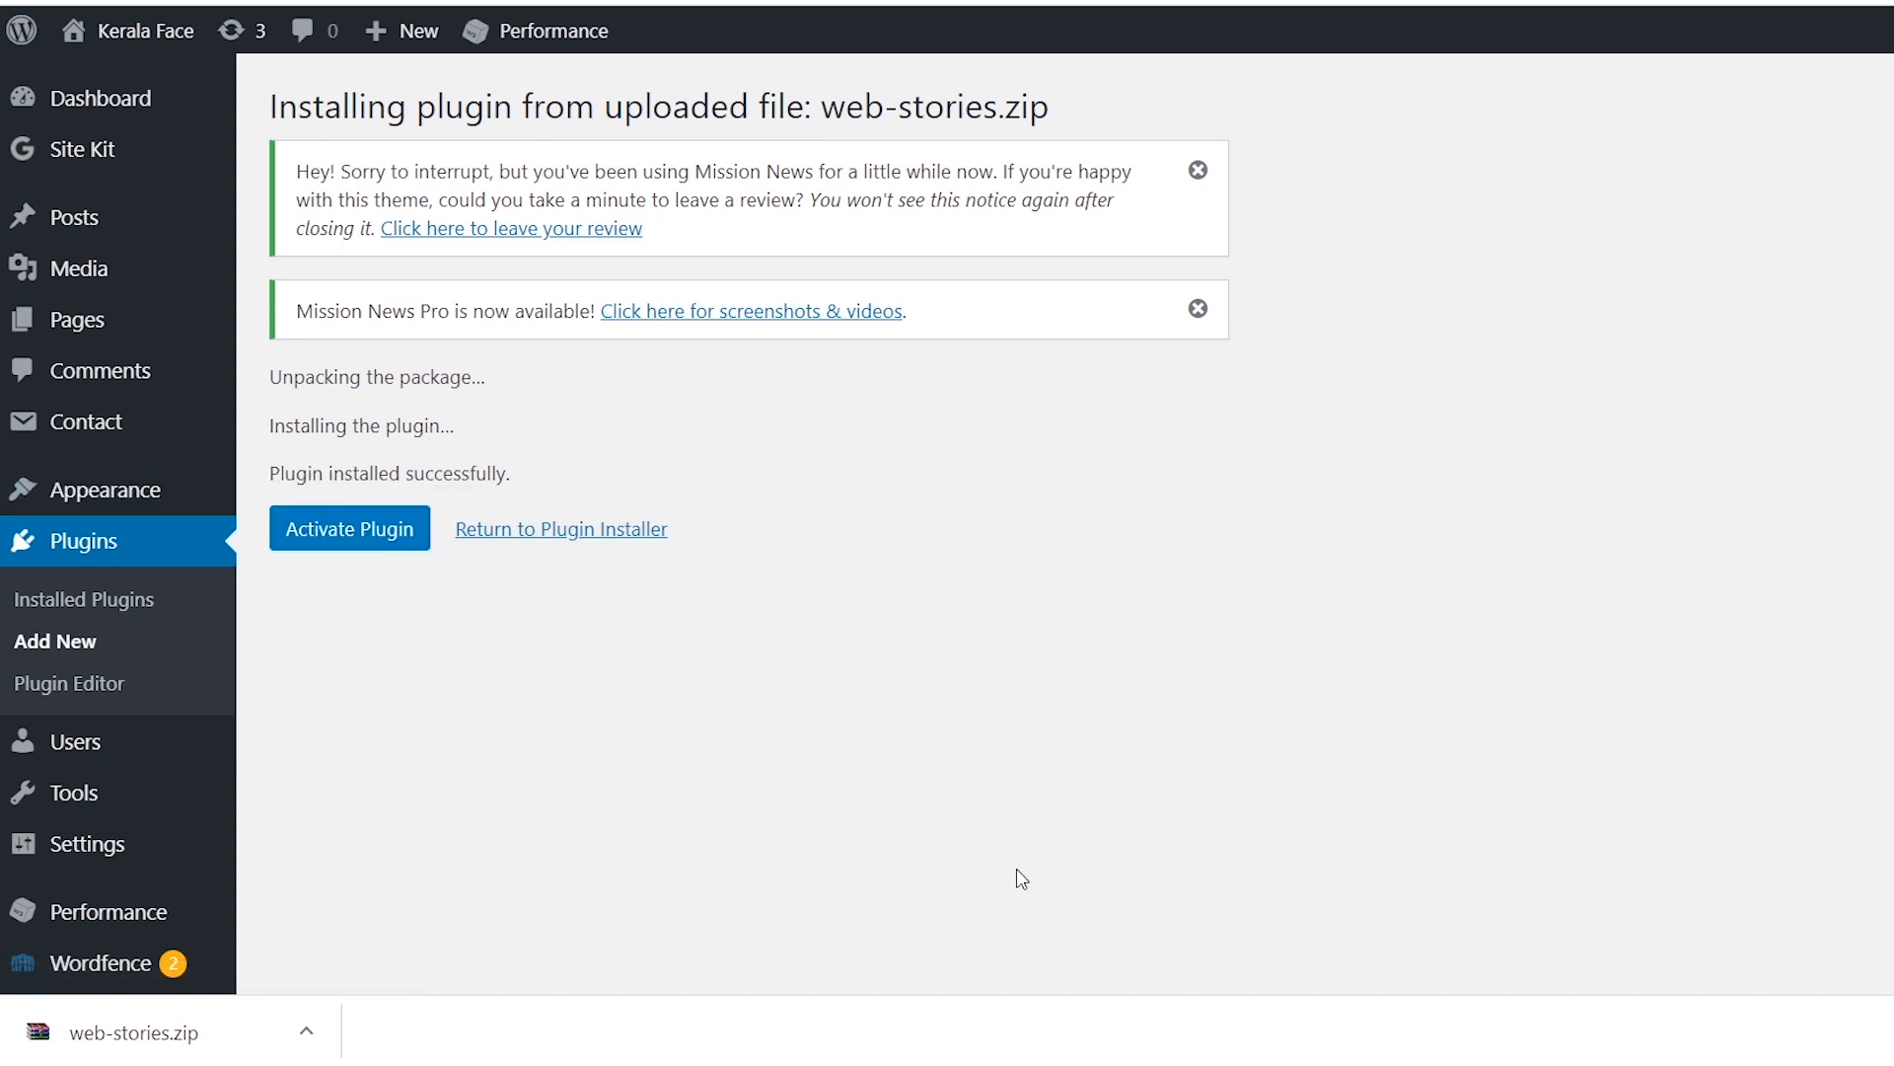
Step: Activate the newly installed plugin and check the Web Stories entry among the installed plugins
left_click(372, 540)
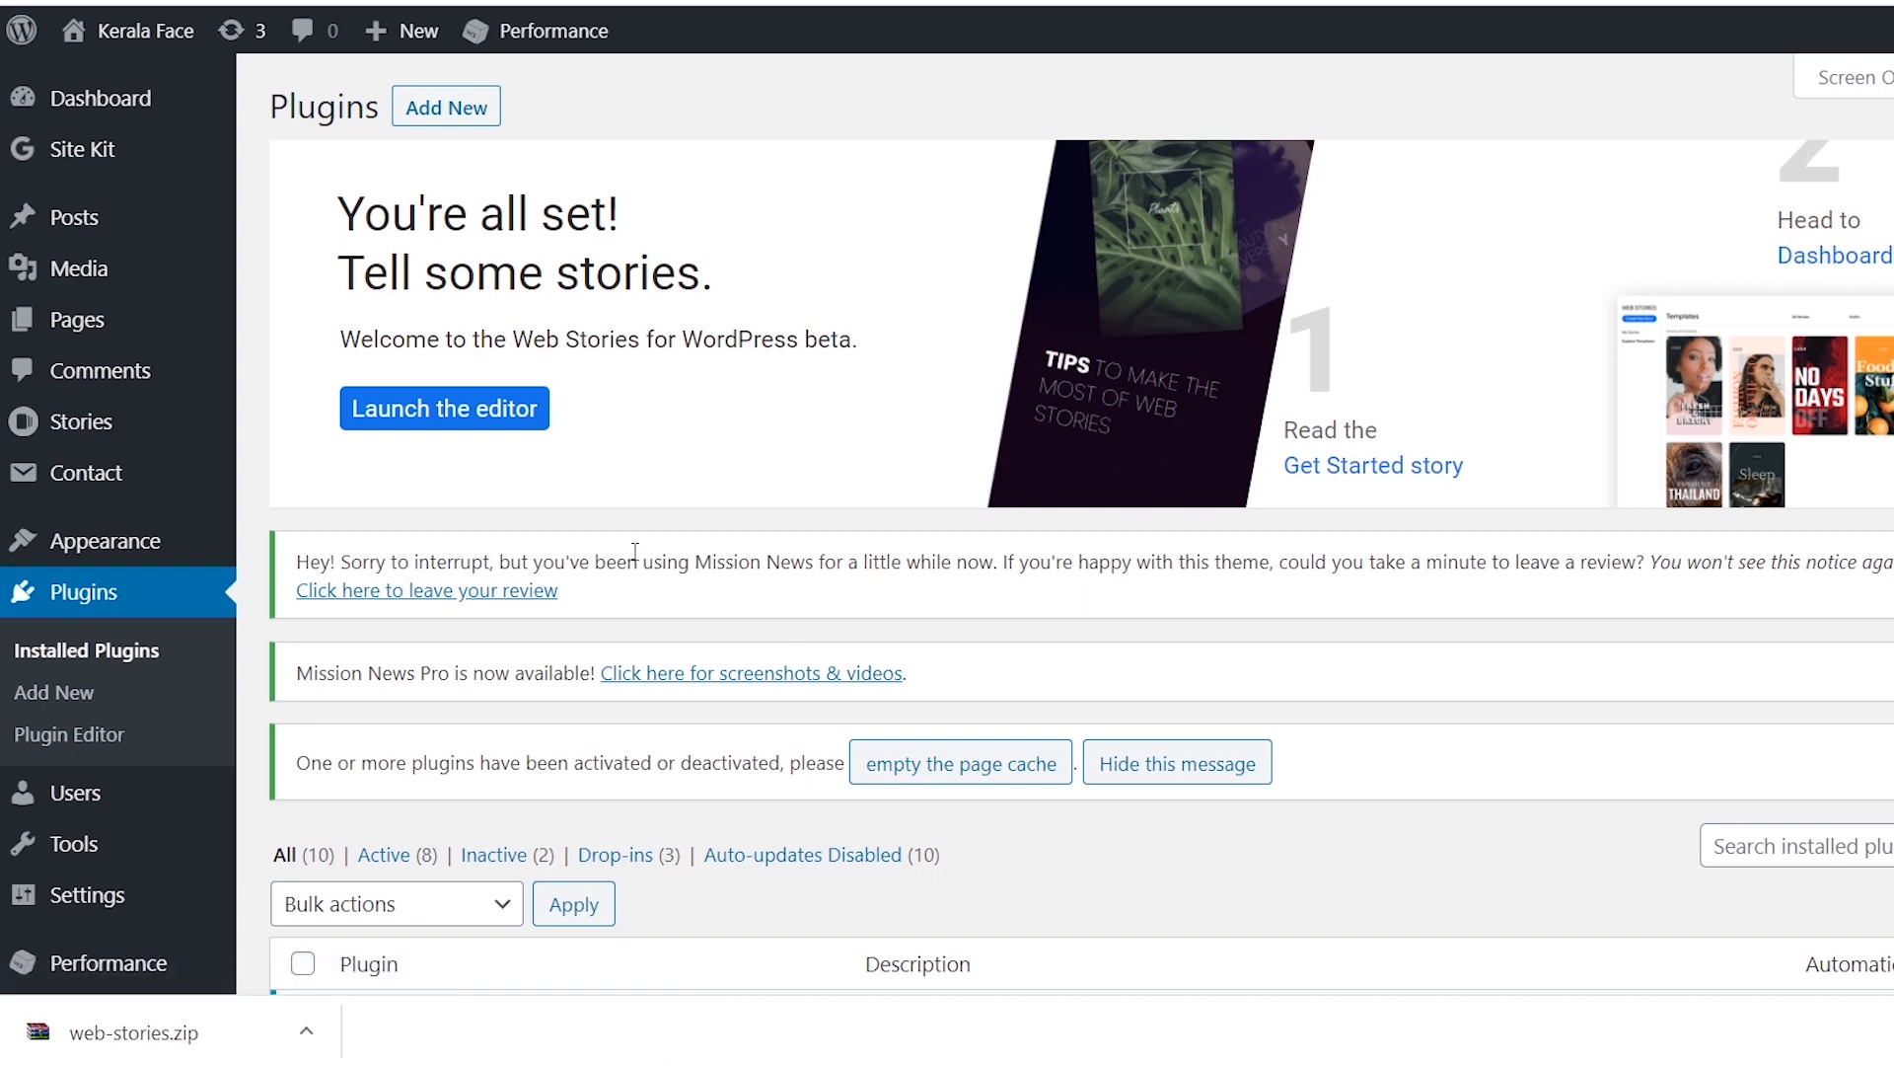
scroll(625, 333, "down", 15)
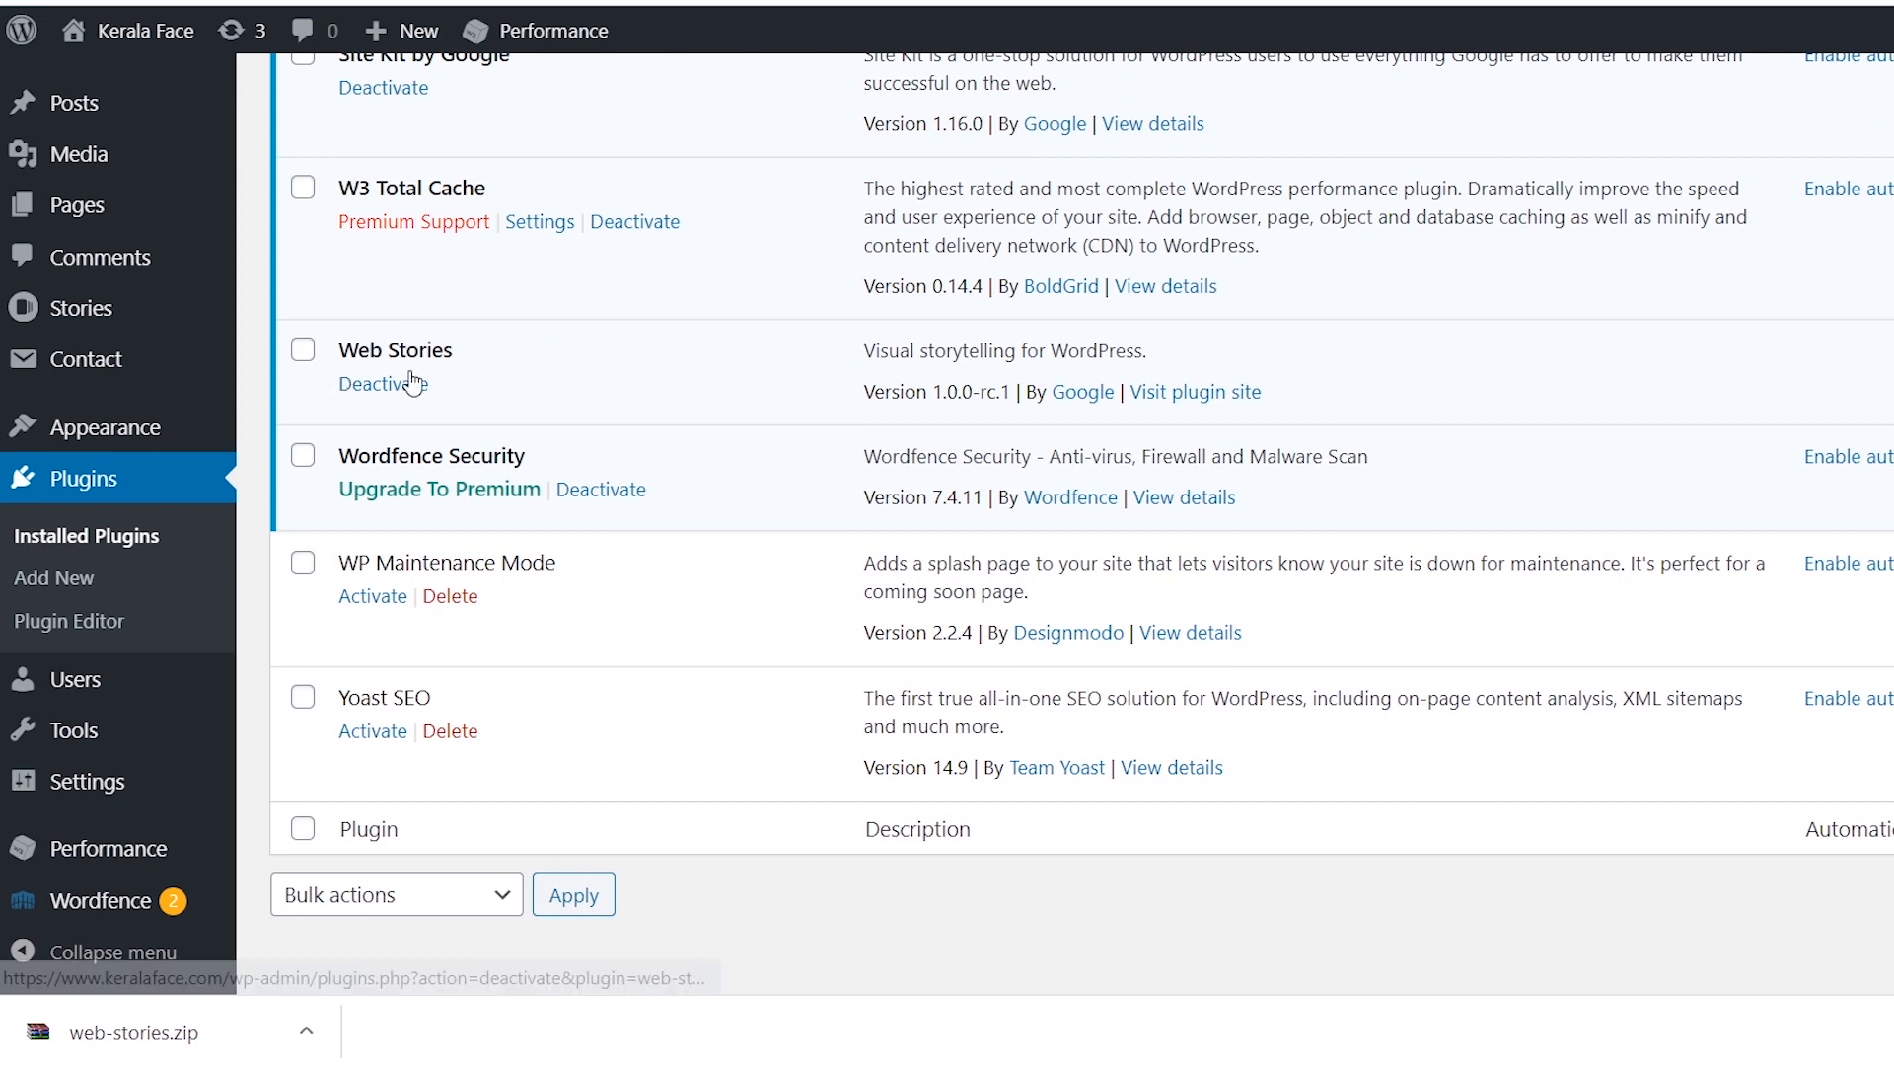
scroll(753, 588, "up", 15)
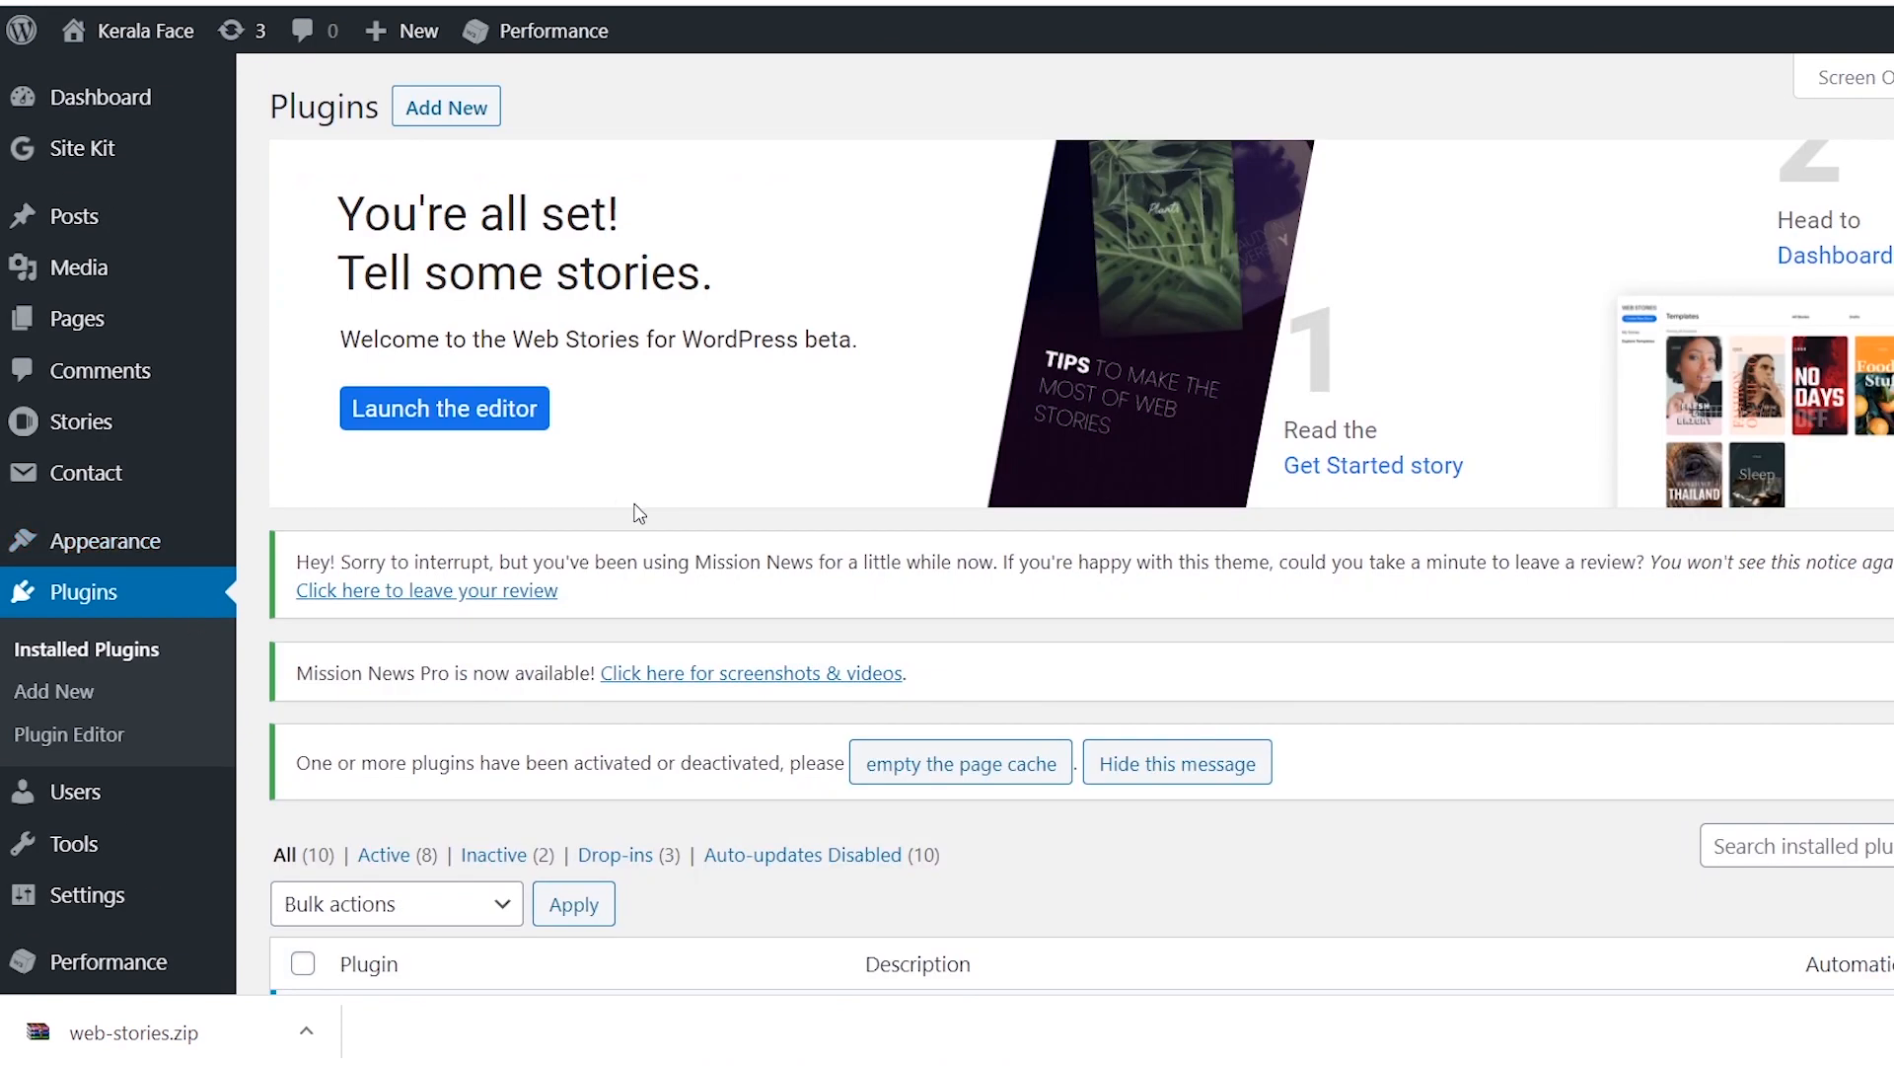
Step: Launch the Web Stories editor and browse the images available in its media library
left_click(440, 408)
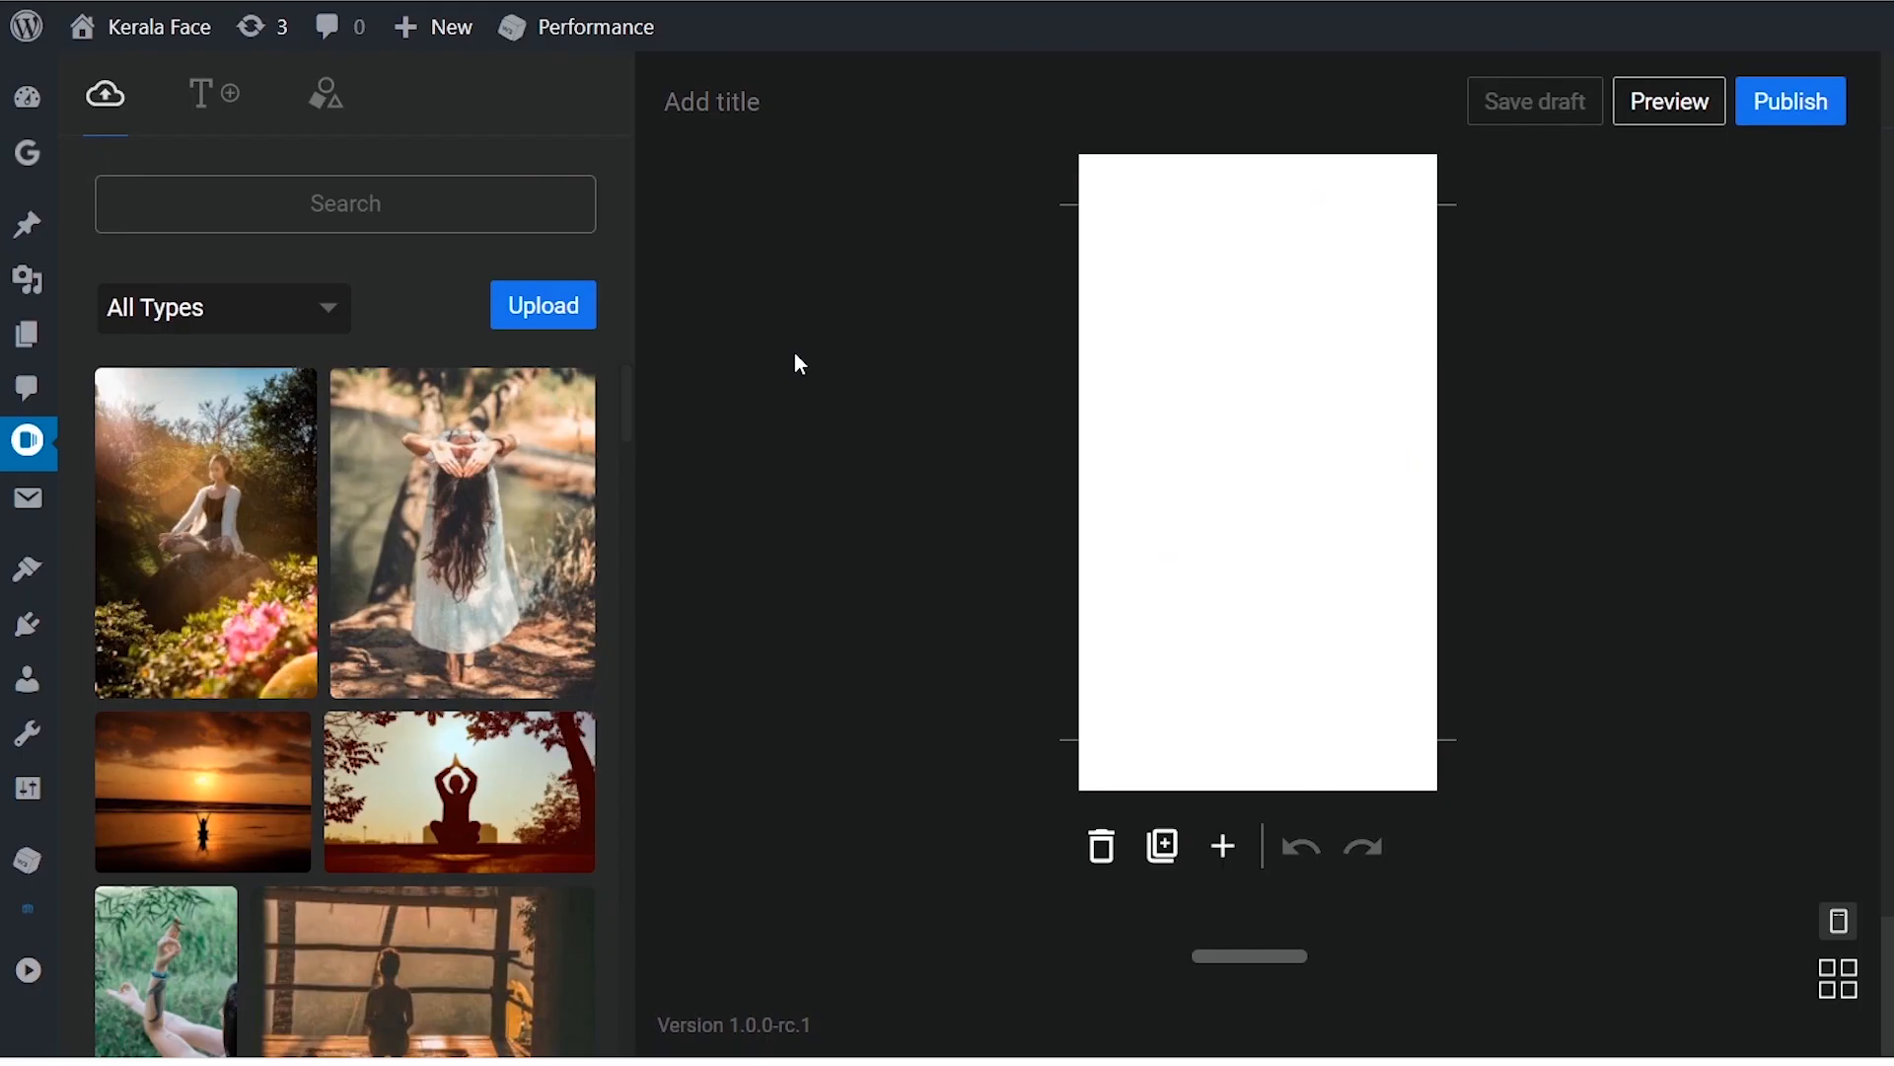
scroll(529, 499, "down", 10)
scroll(321, 846, "down", 10)
scroll(400, 949, "down", 10)
scroll(405, 949, "up", 15)
scroll(351, 785, "down", 5)
scroll(412, 907, "down", 4)
scroll(412, 908, "down", 10)
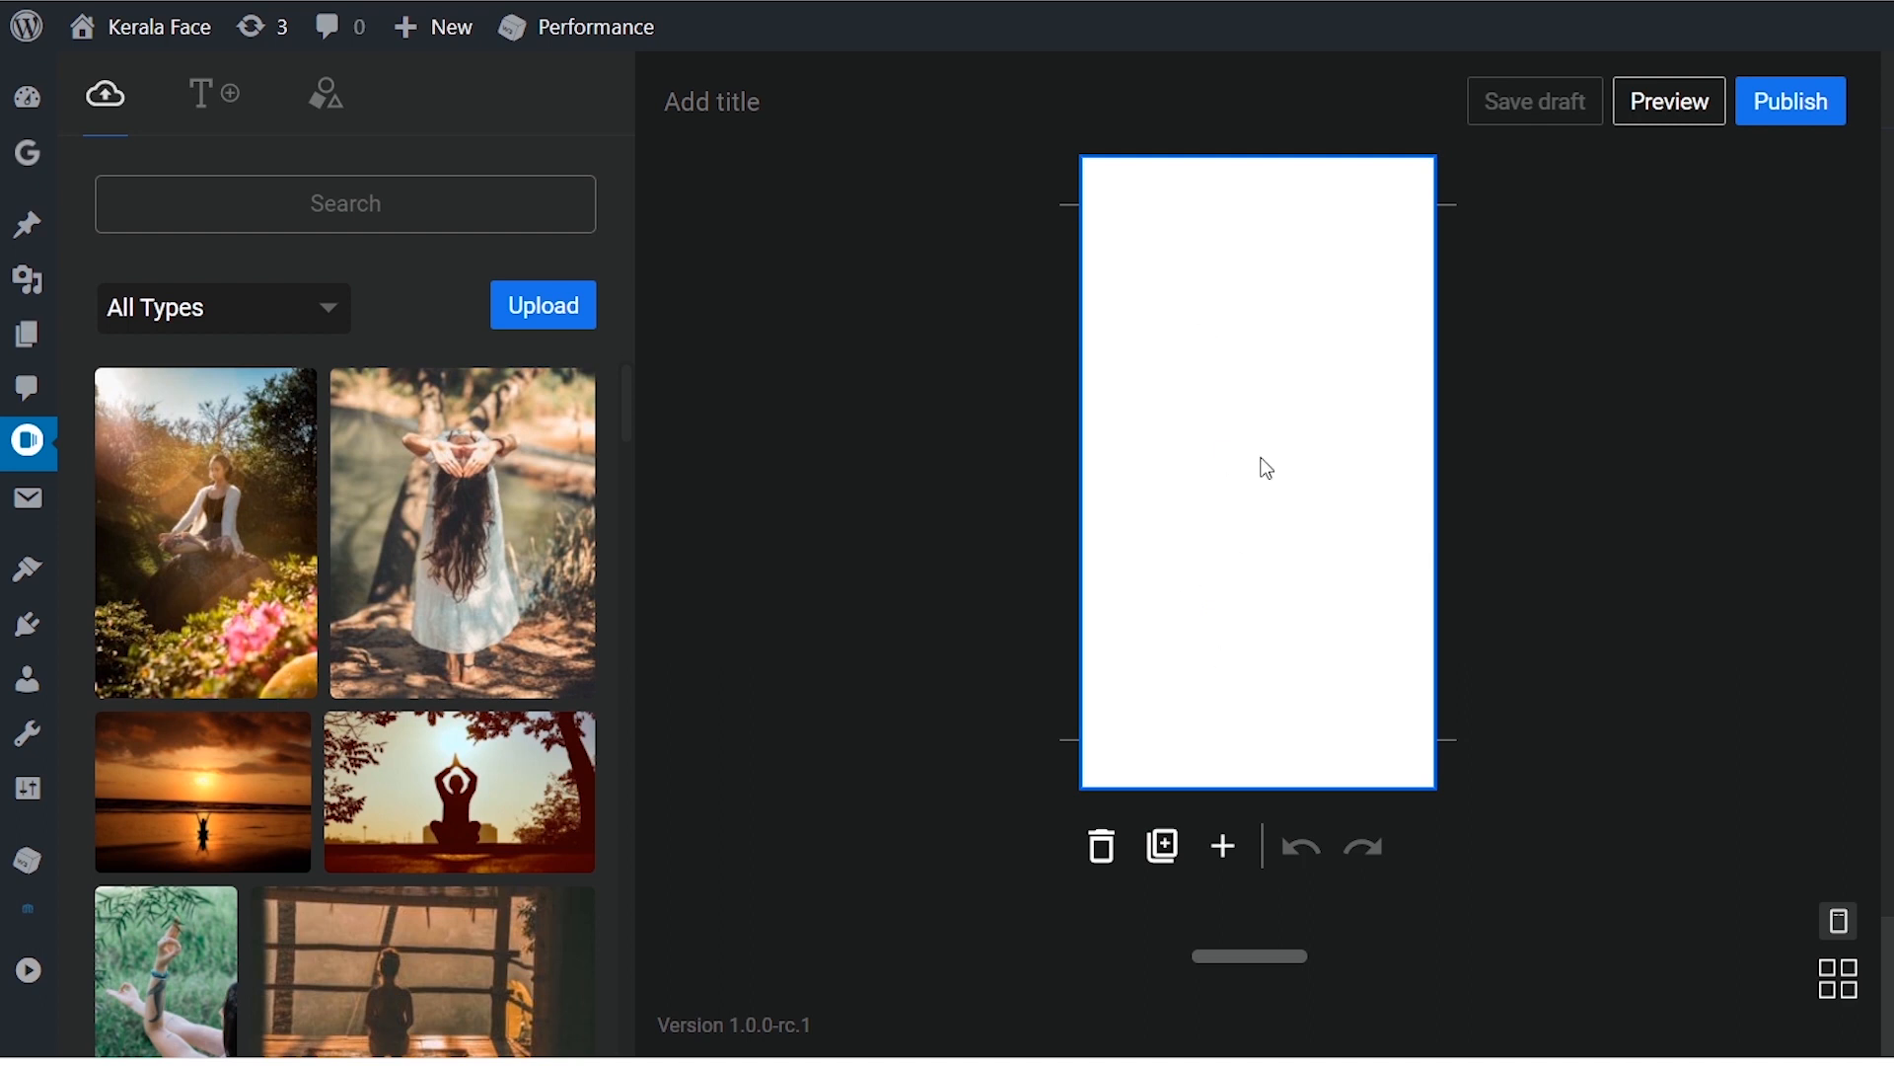
left_click(831, 768)
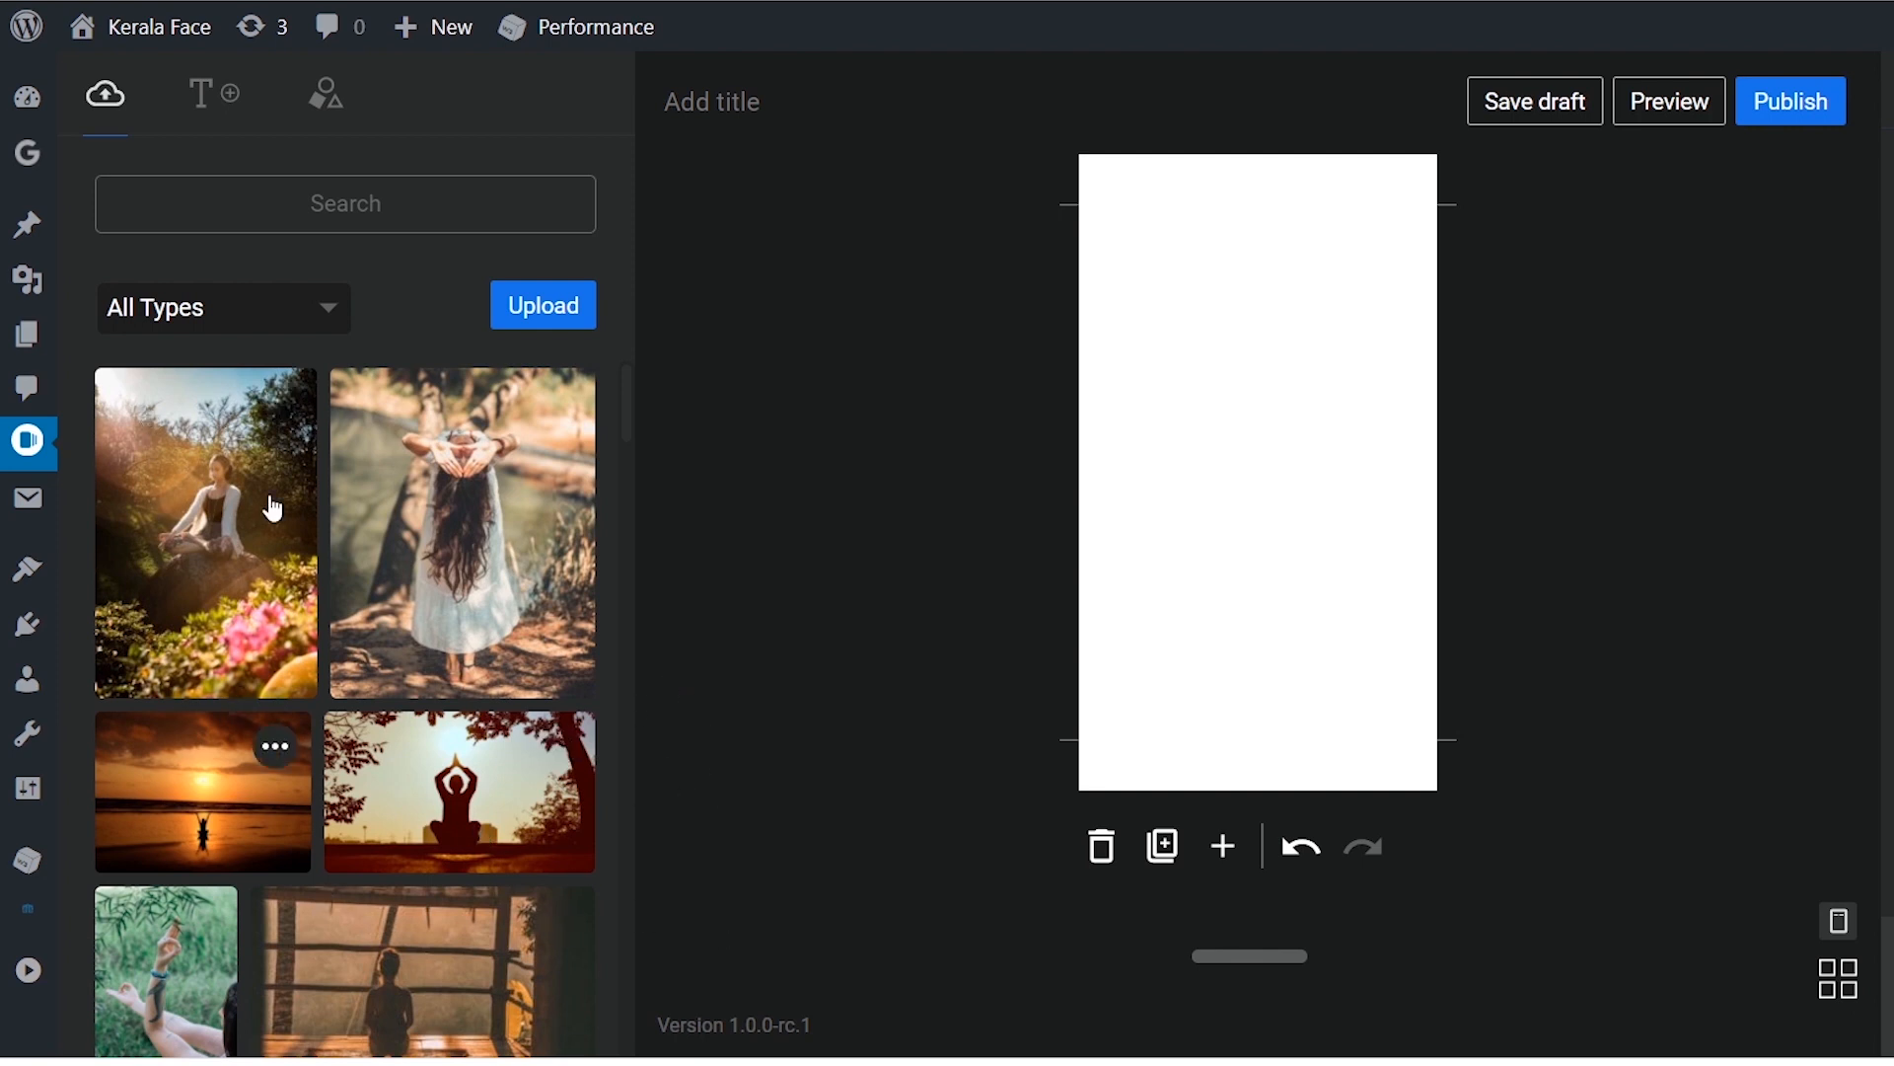
Step: Add the photo of the woman meditating in the garden and make it the full-page background
left_click(248, 554)
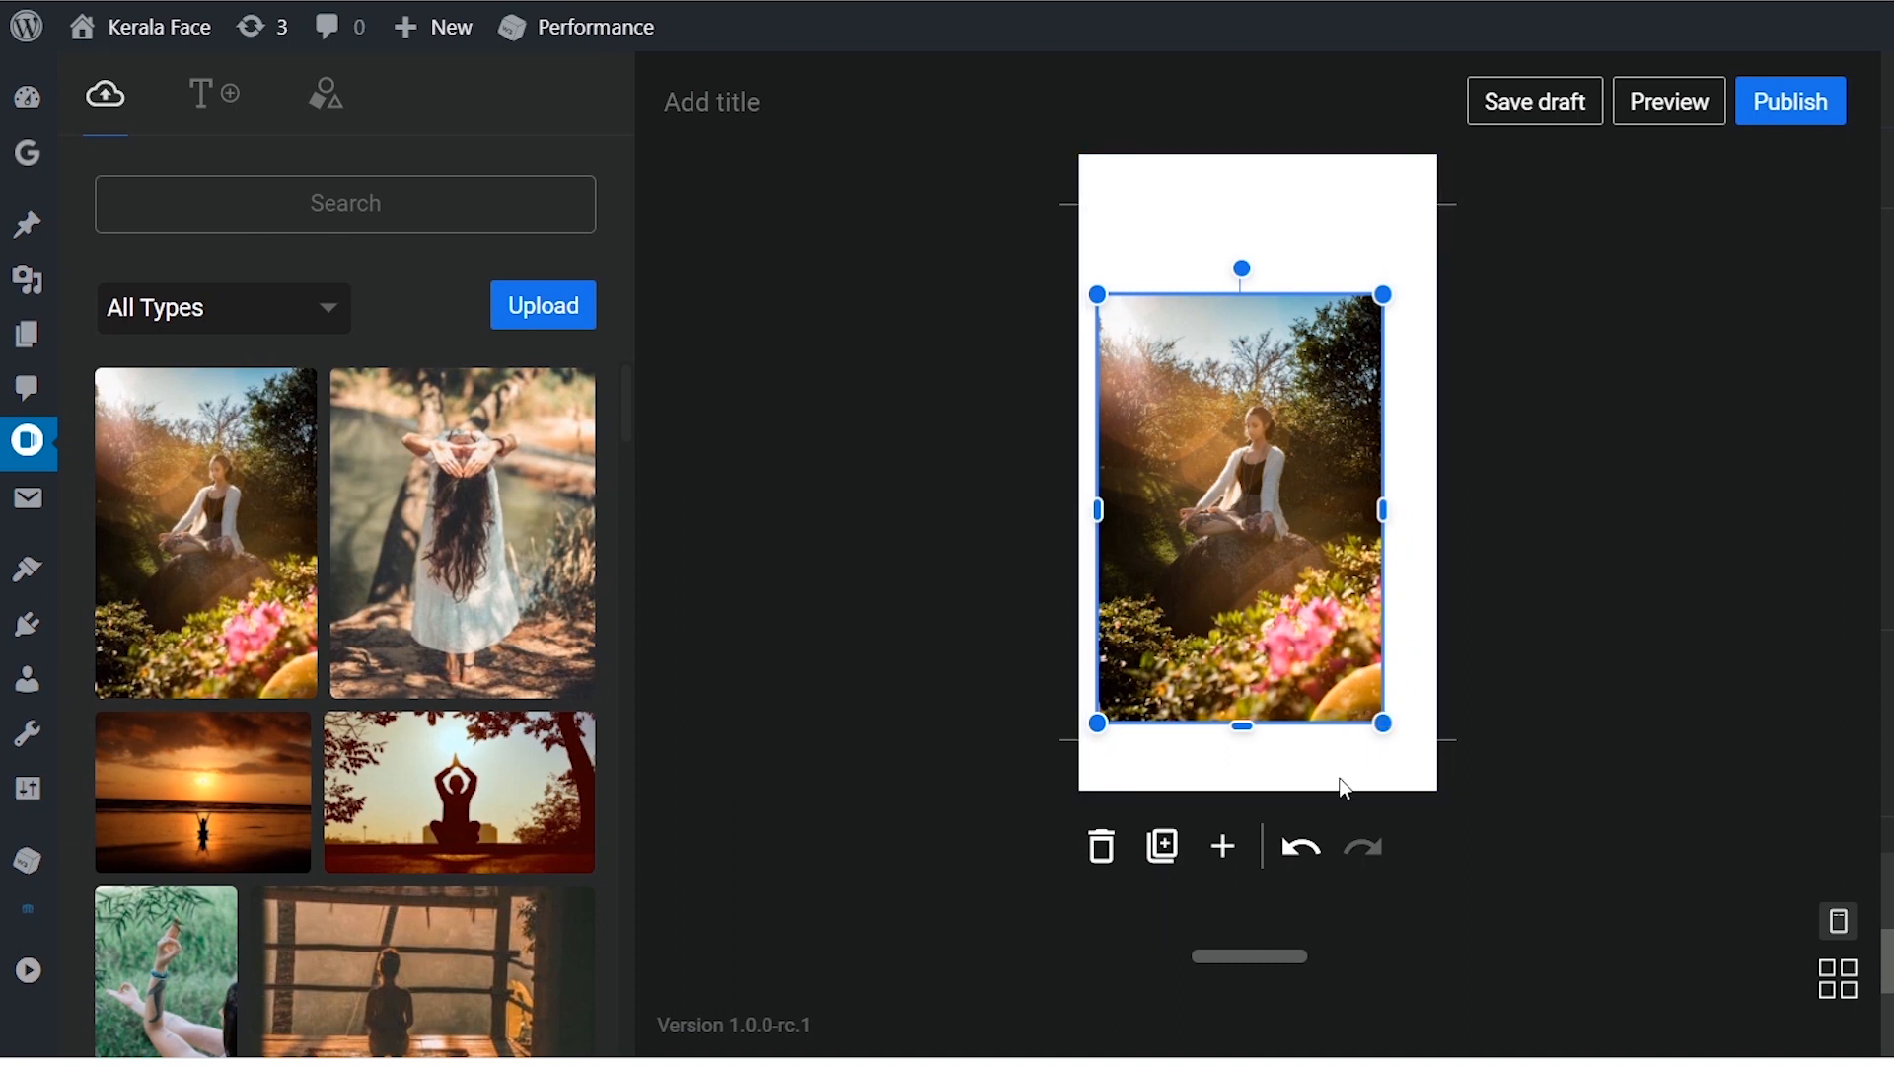
left_click_drag(1380, 727, 1426, 787)
left_click_drag(1428, 295, 1518, 156)
left_click_drag(1453, 293, 1431, 292)
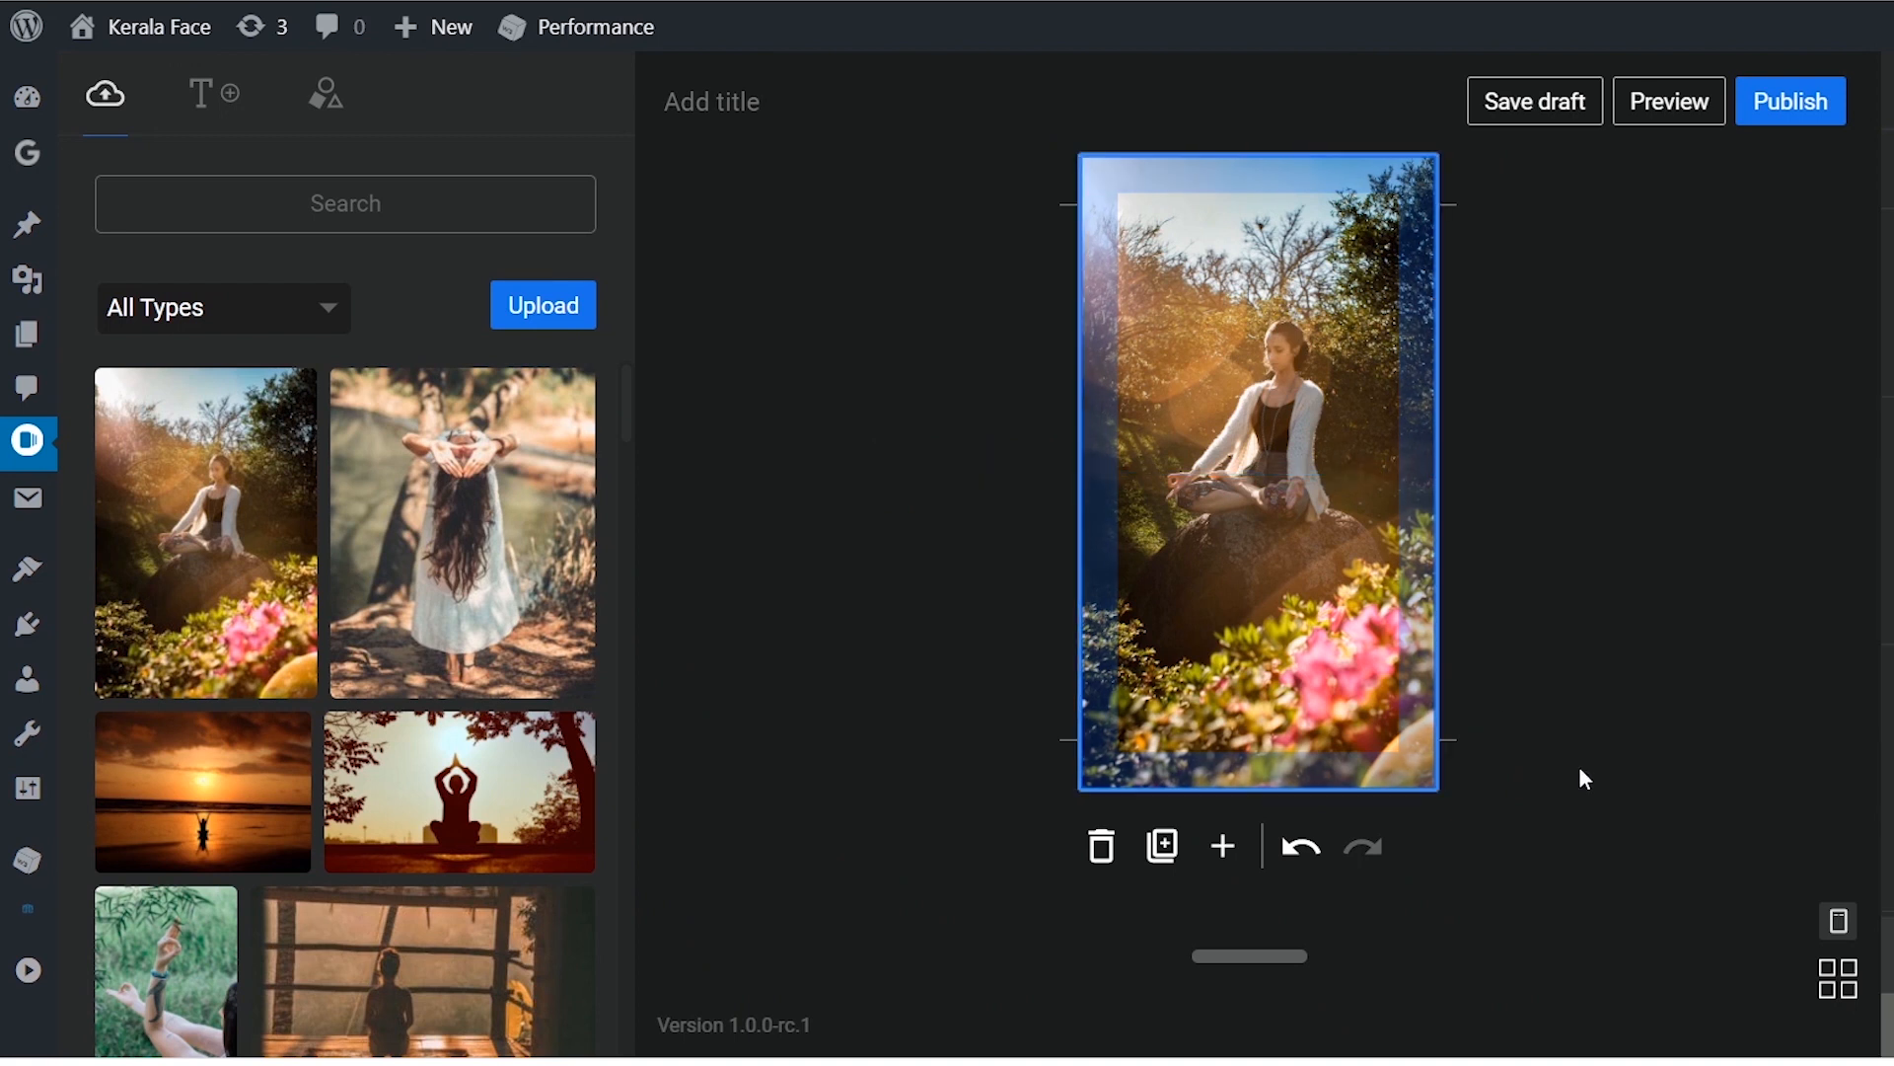
left_click(1297, 632)
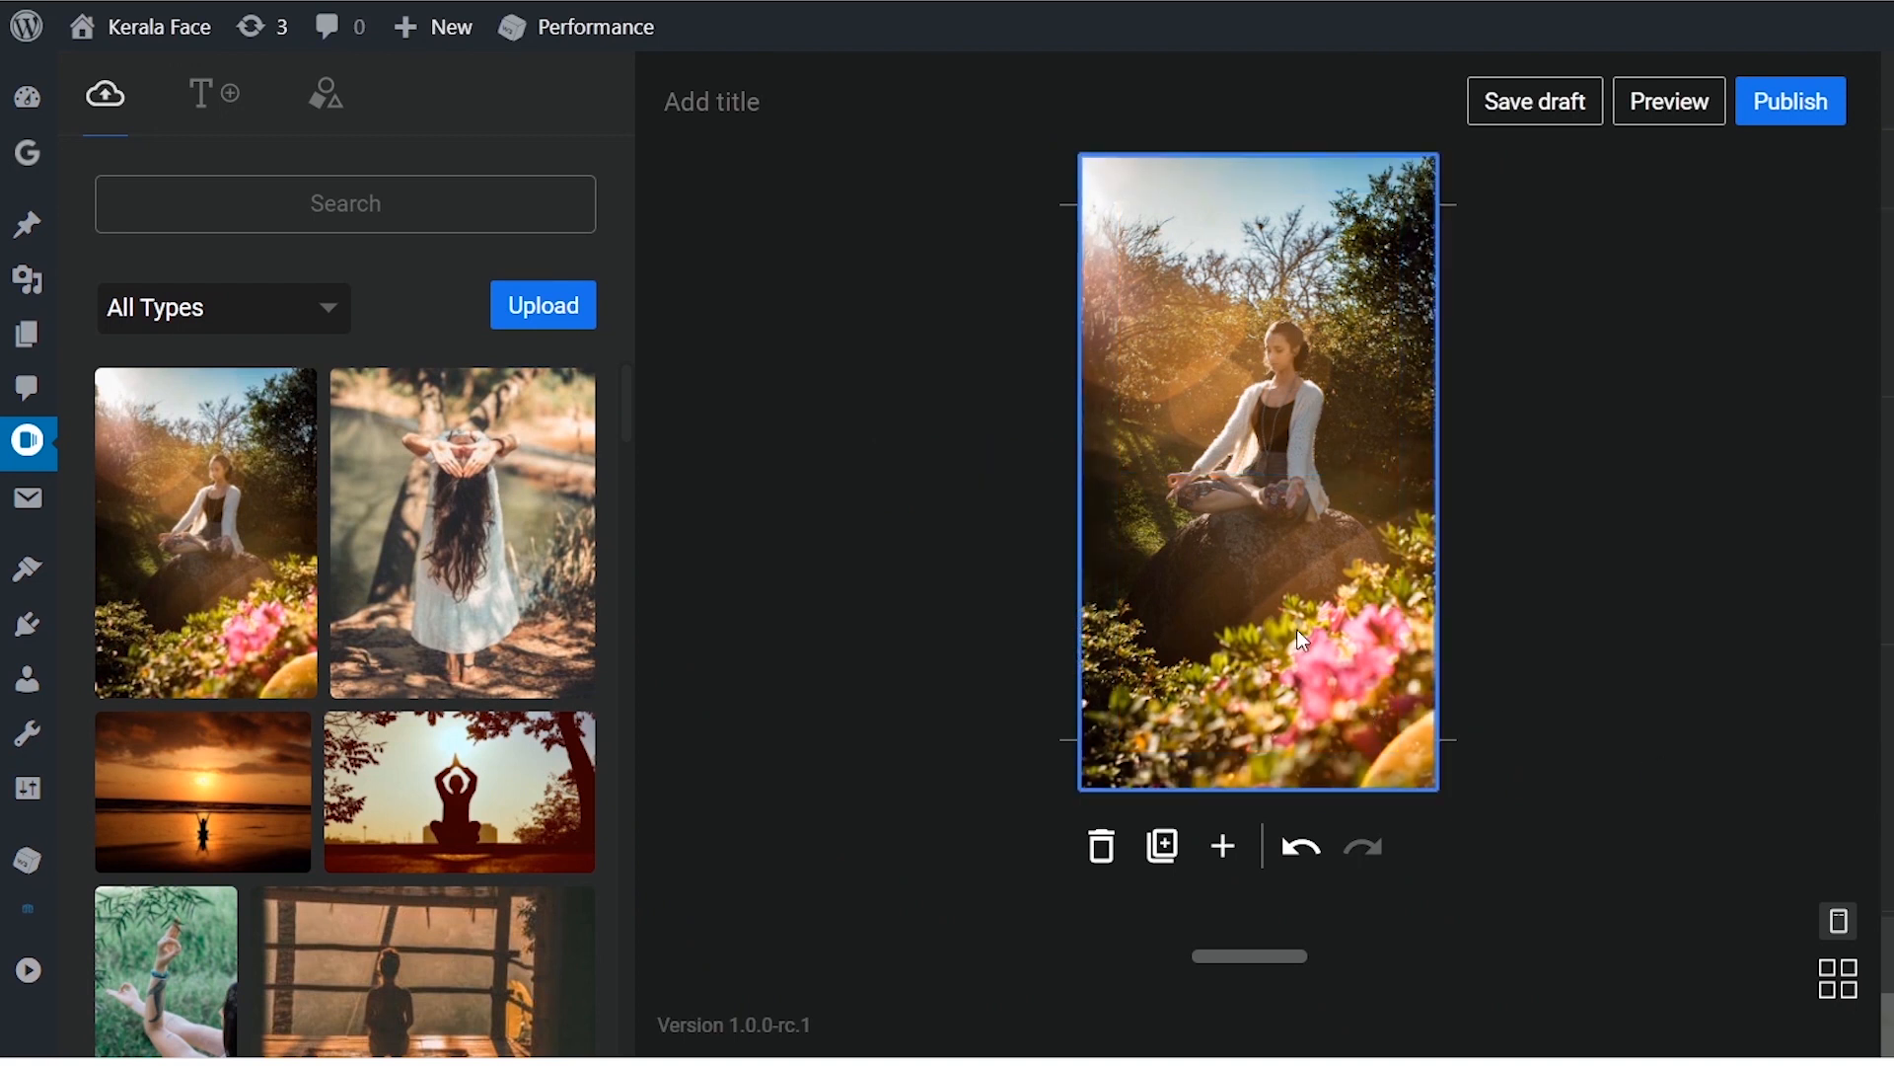
Step: Add a Heading 1 text and place it below the meditating woman, just above the pink flowers
left_click(206, 111)
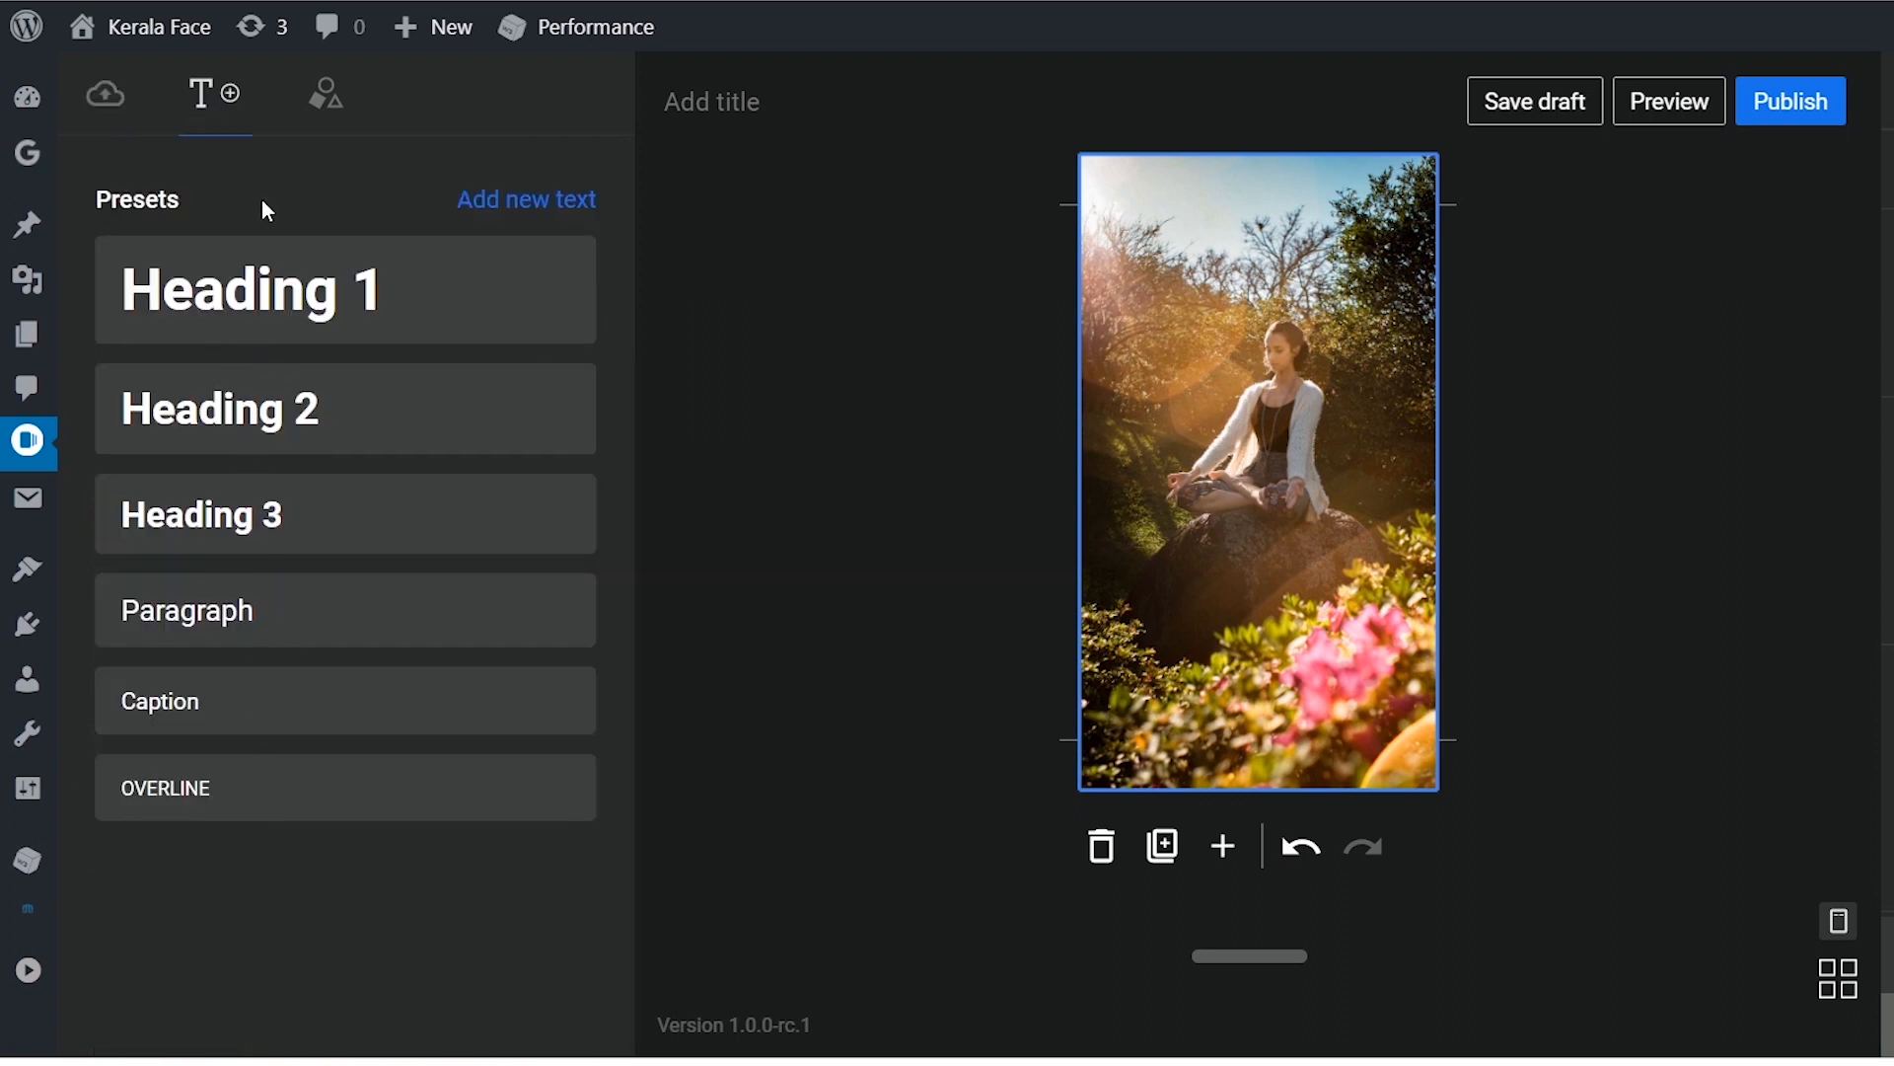
left_click(237, 308)
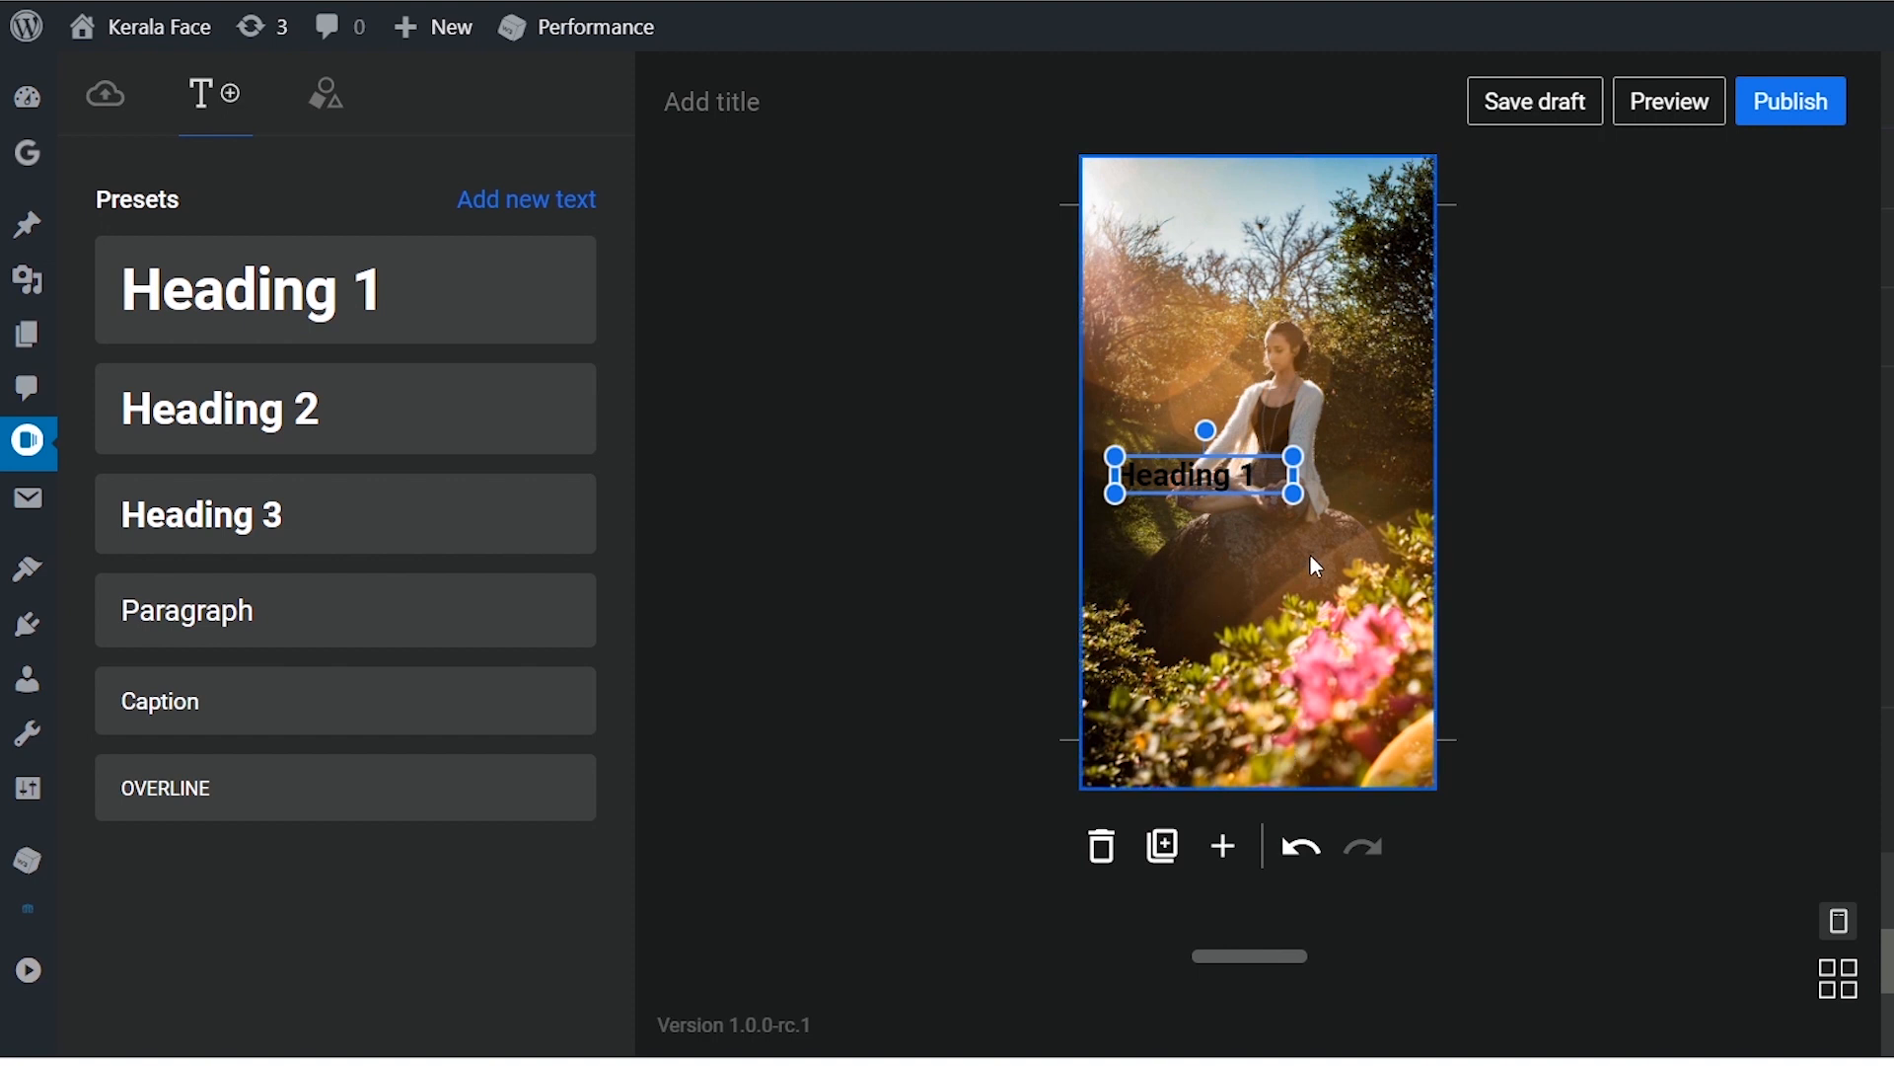
left_click_drag(1227, 481, 1275, 603)
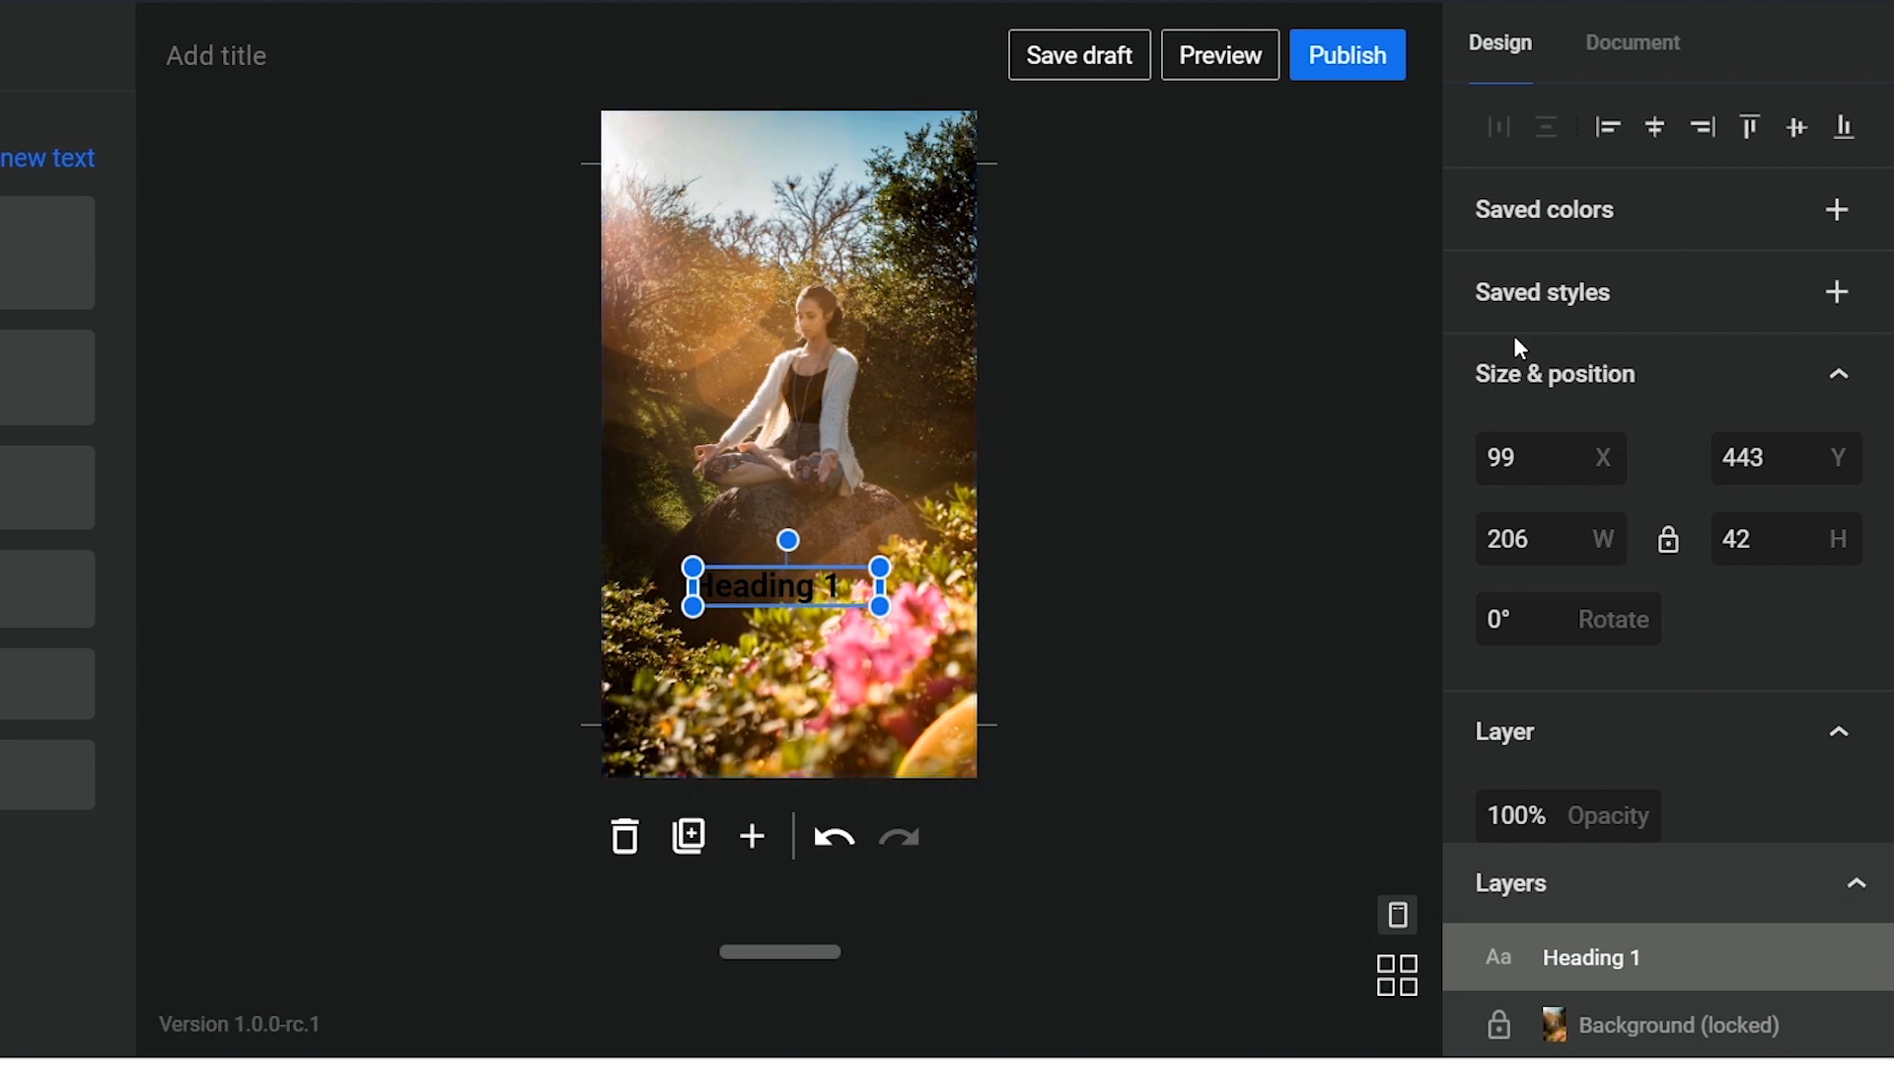
Step: Set the heading's text color to white, FFFFFF
left_click_drag(842, 588, 579, 602)
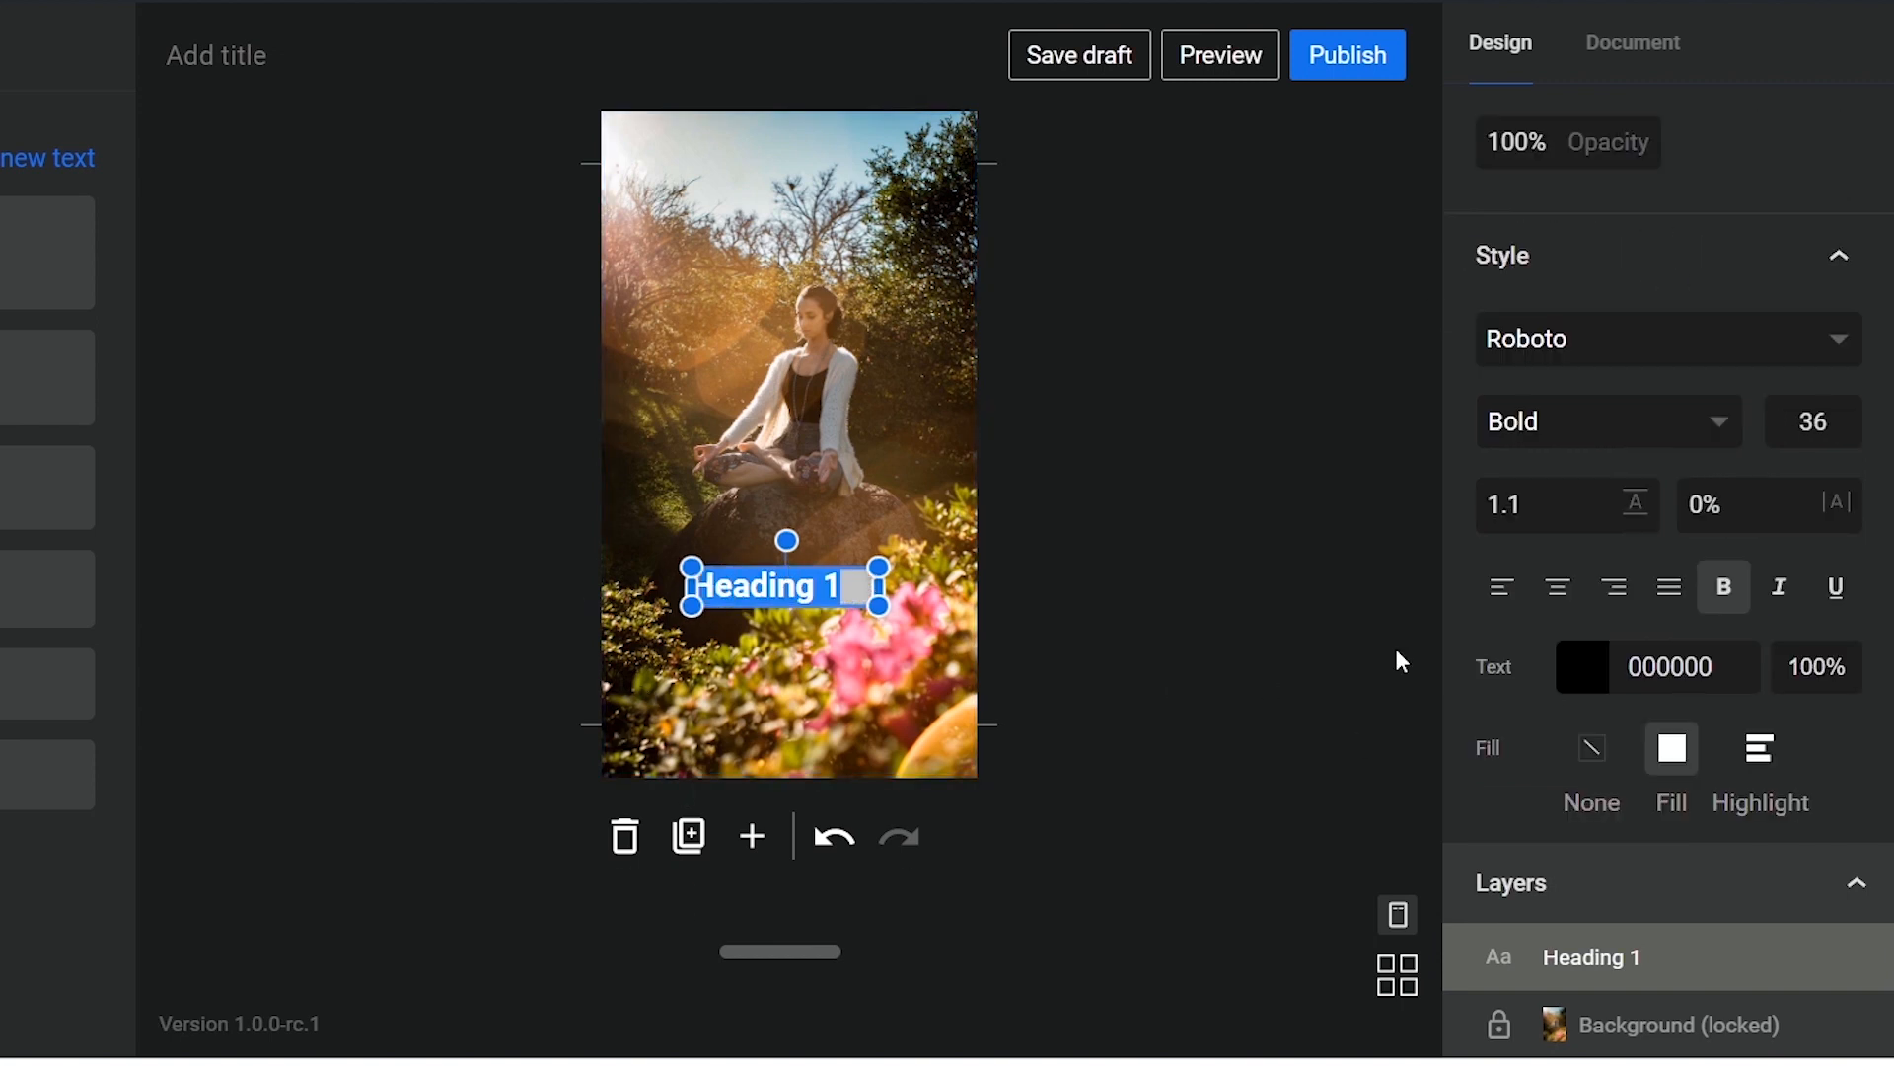
left_click(1583, 679)
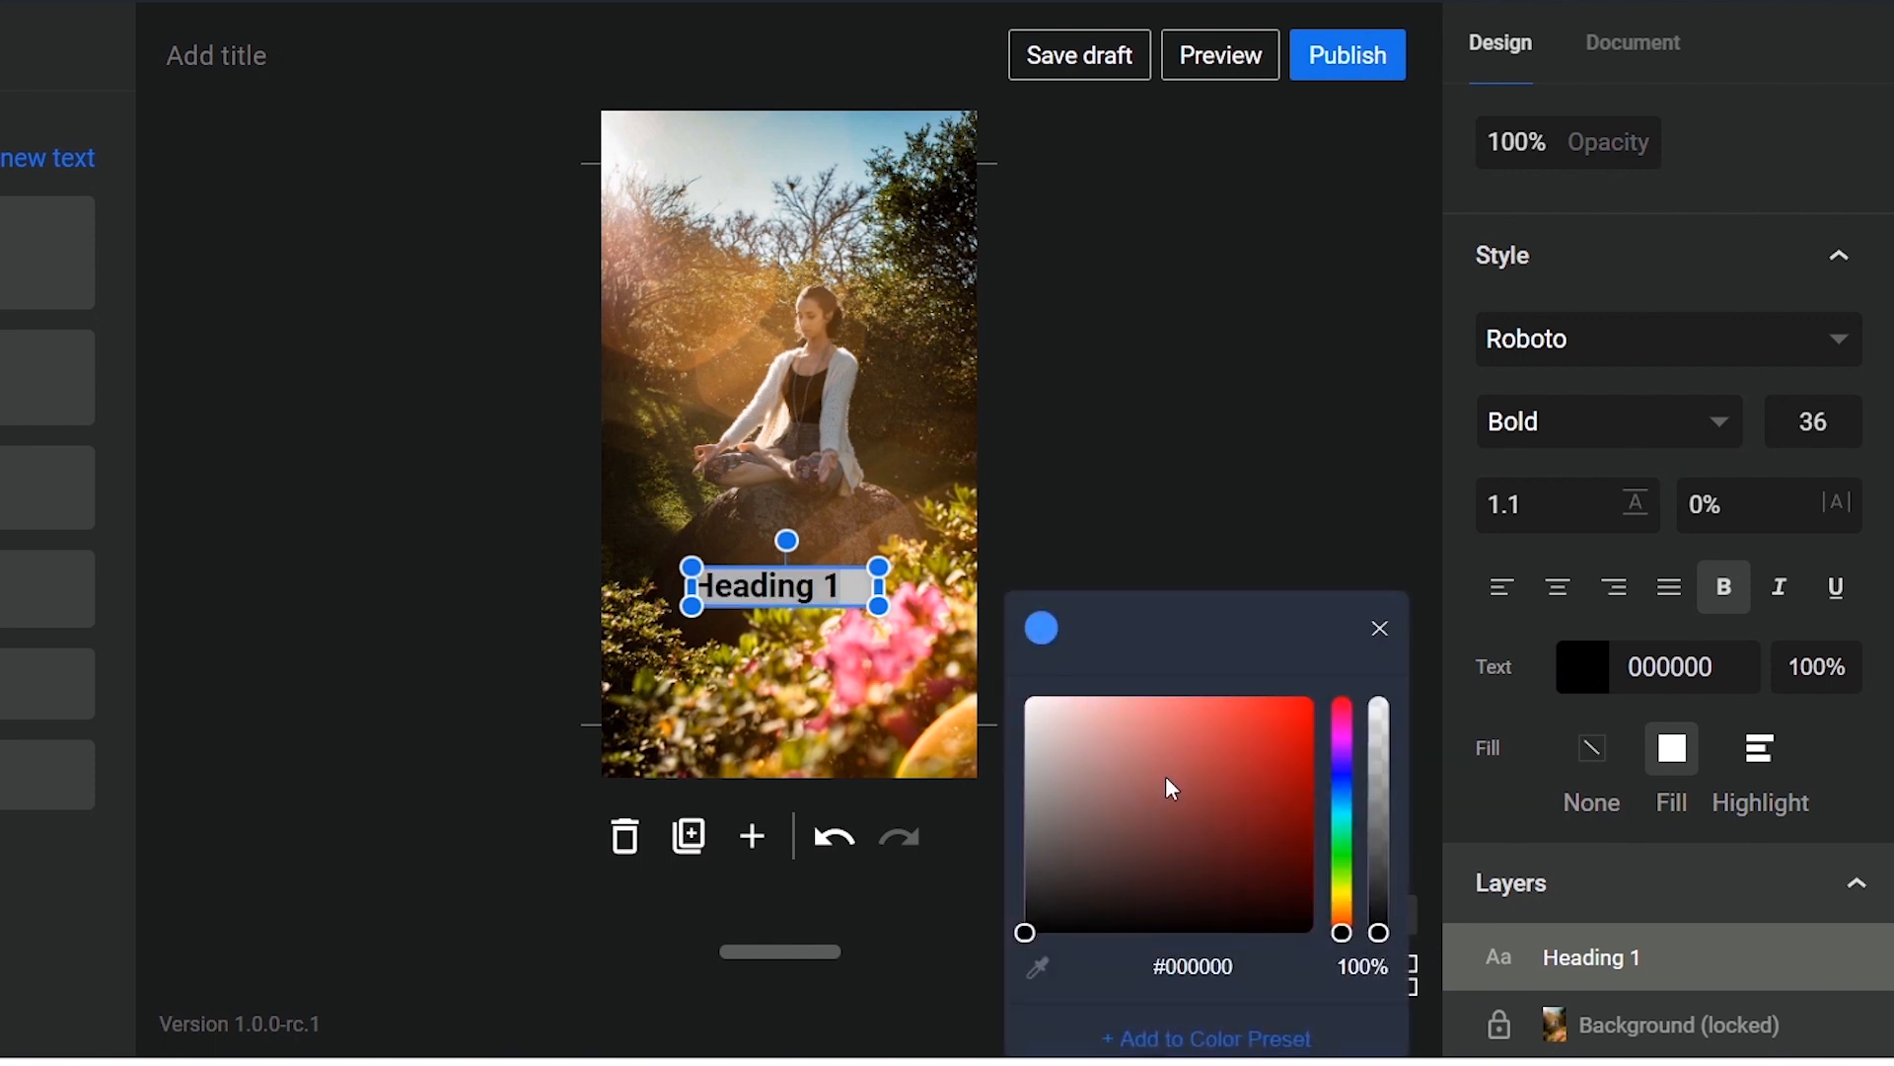
left_click(1035, 708)
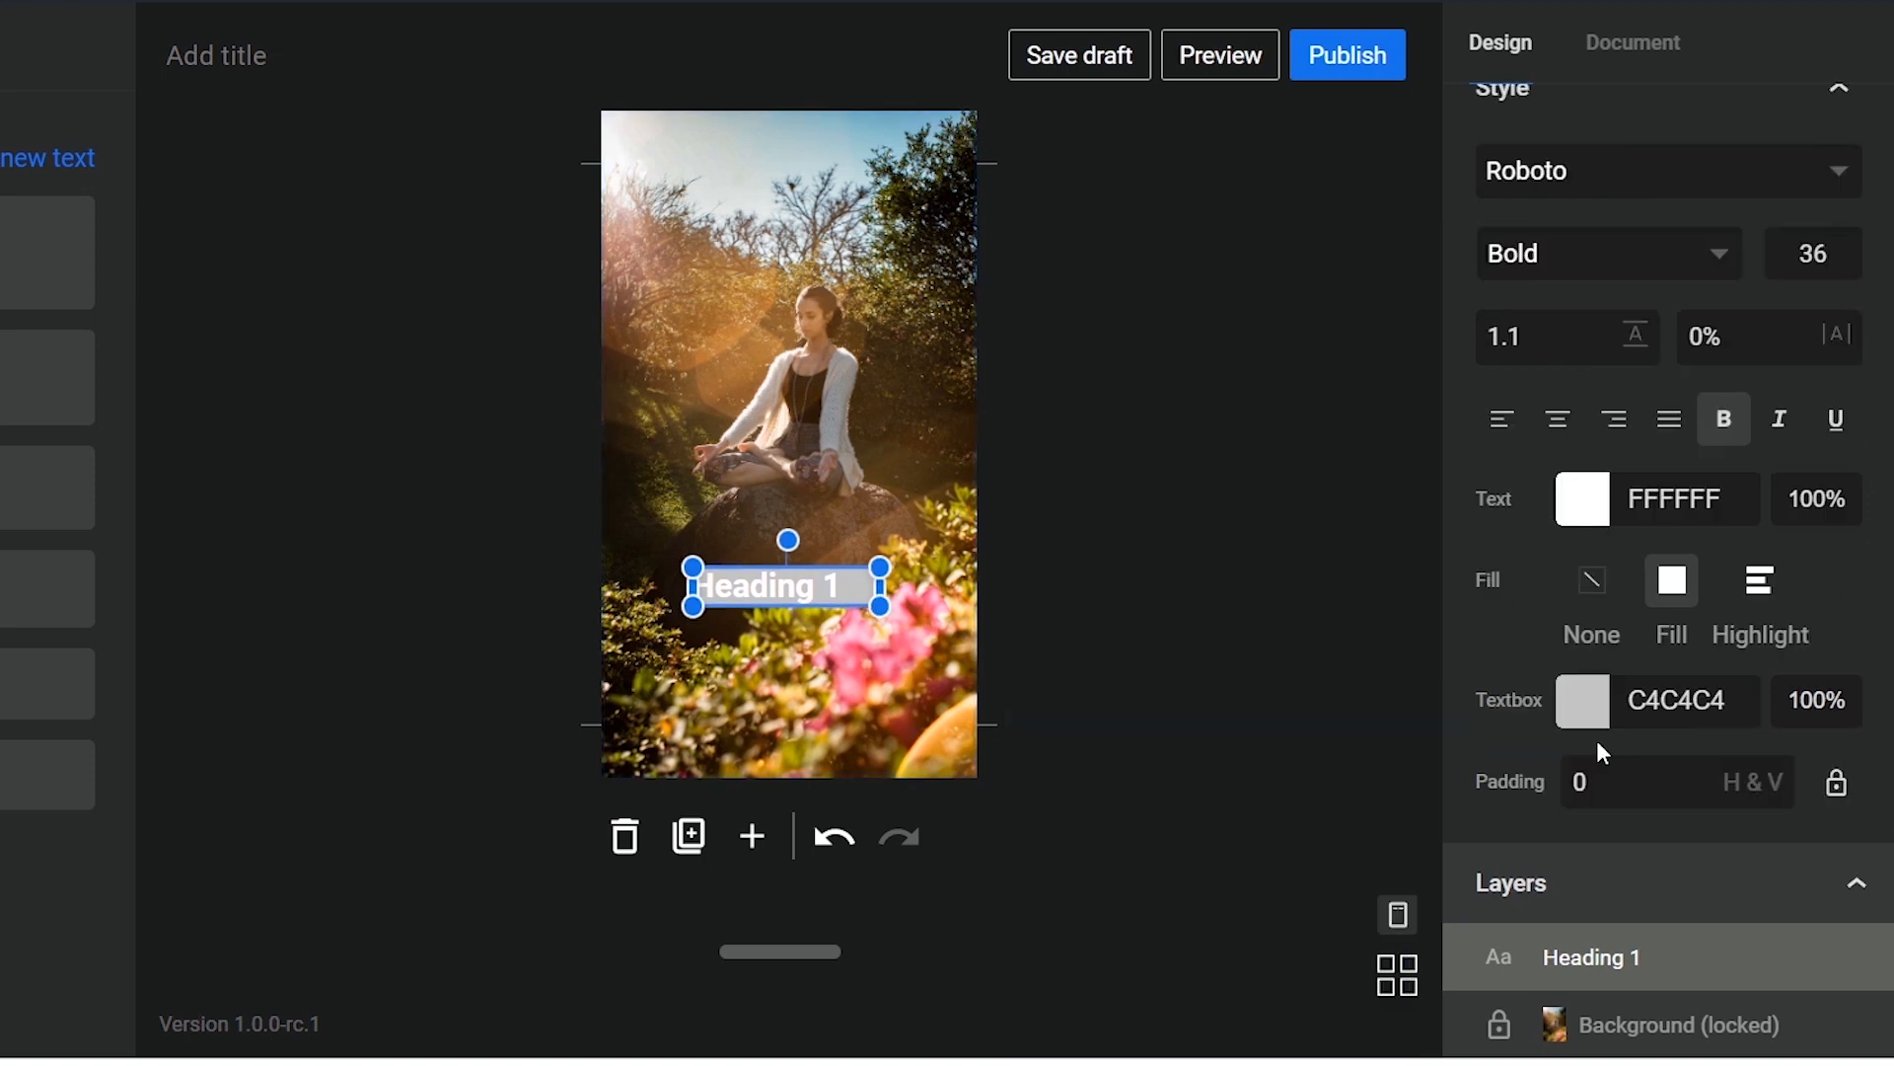
Step: Try a dark 272525 textbox color behind the heading and set its fill to None
left_click(1590, 712)
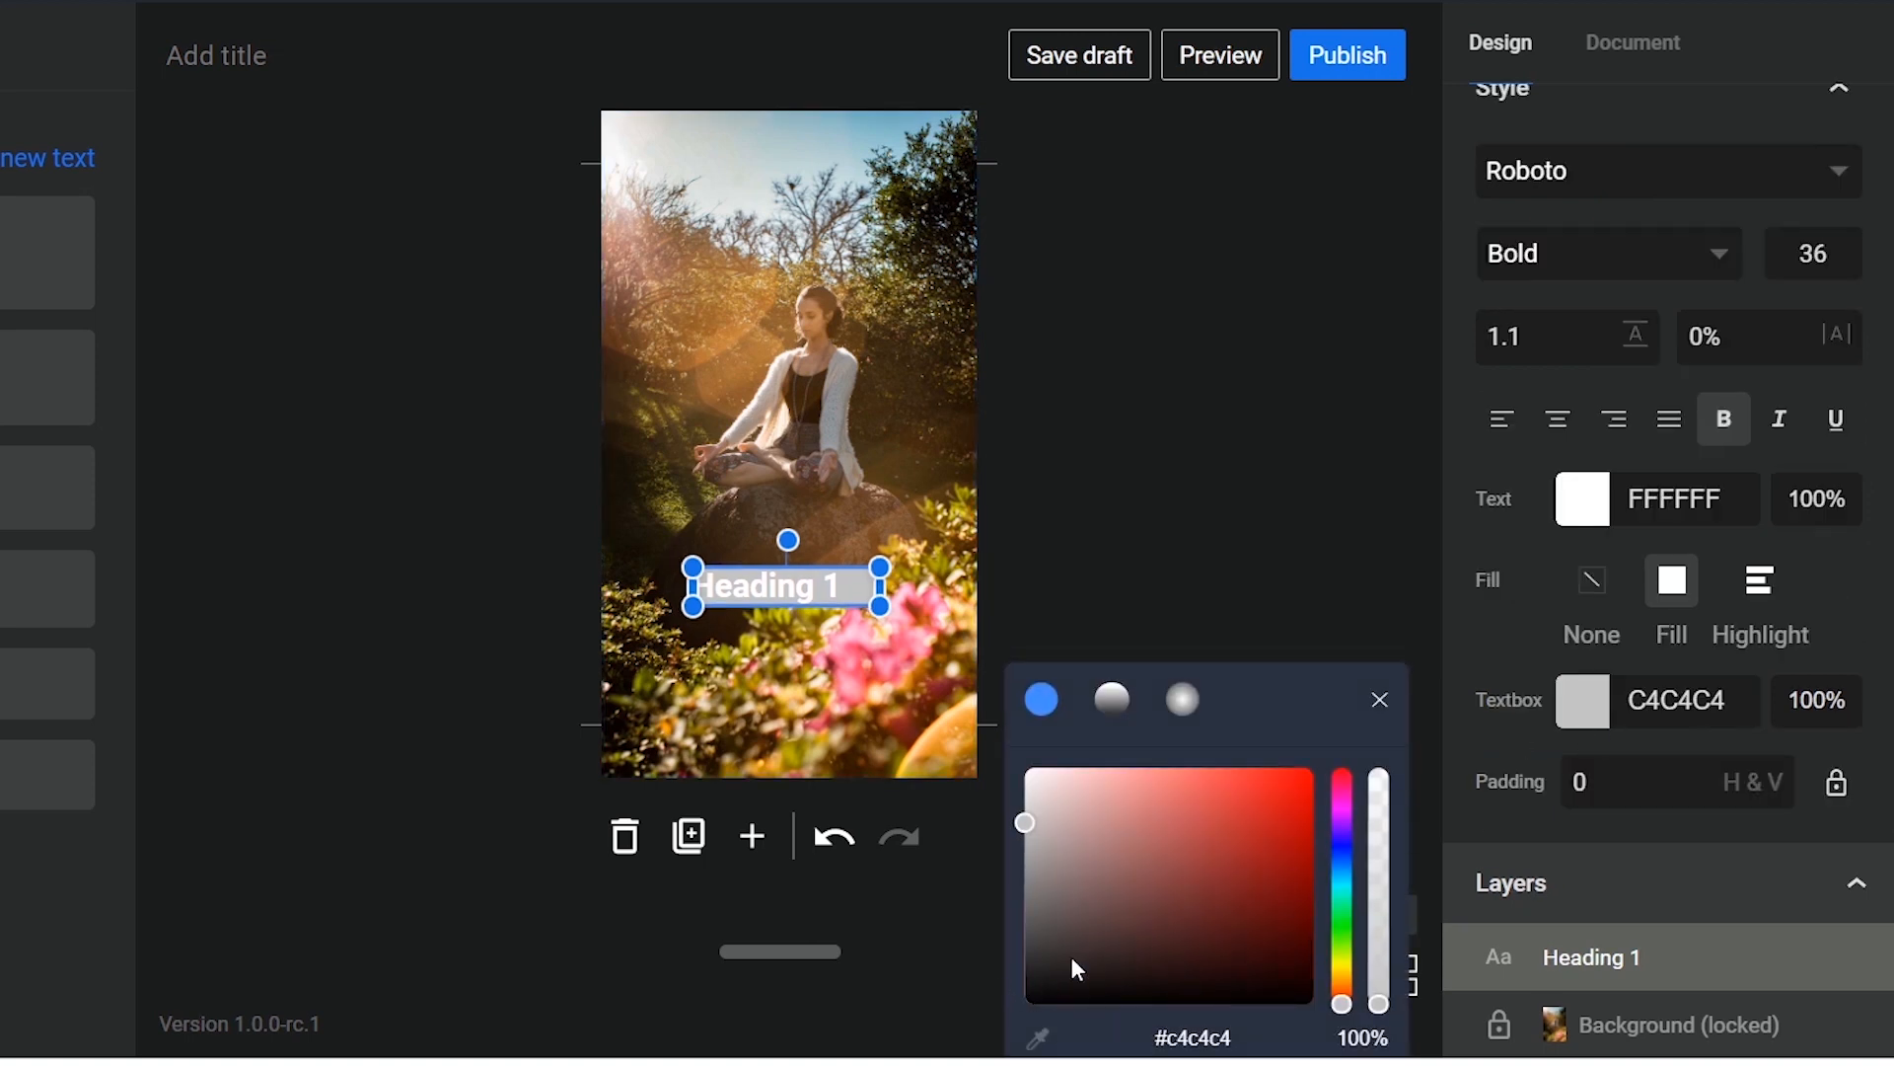
left_click(1040, 968)
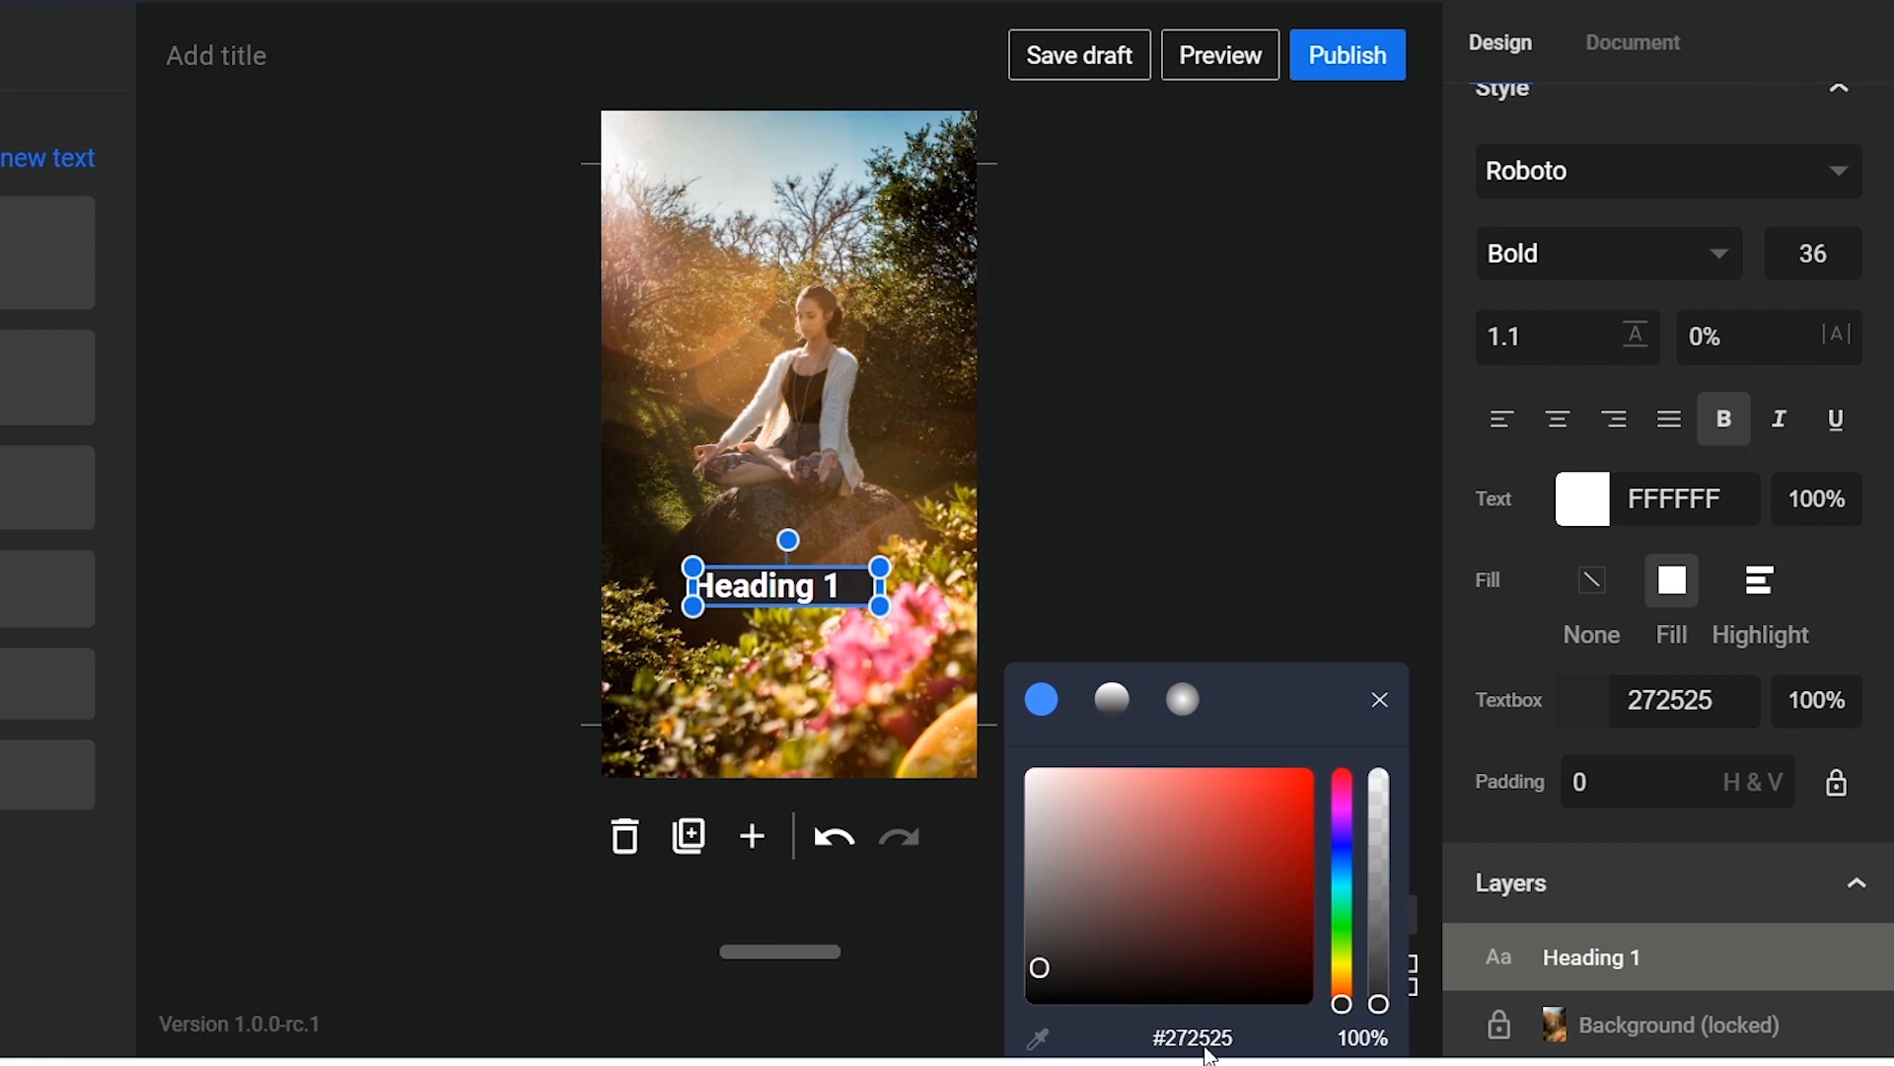
left_click(1589, 602)
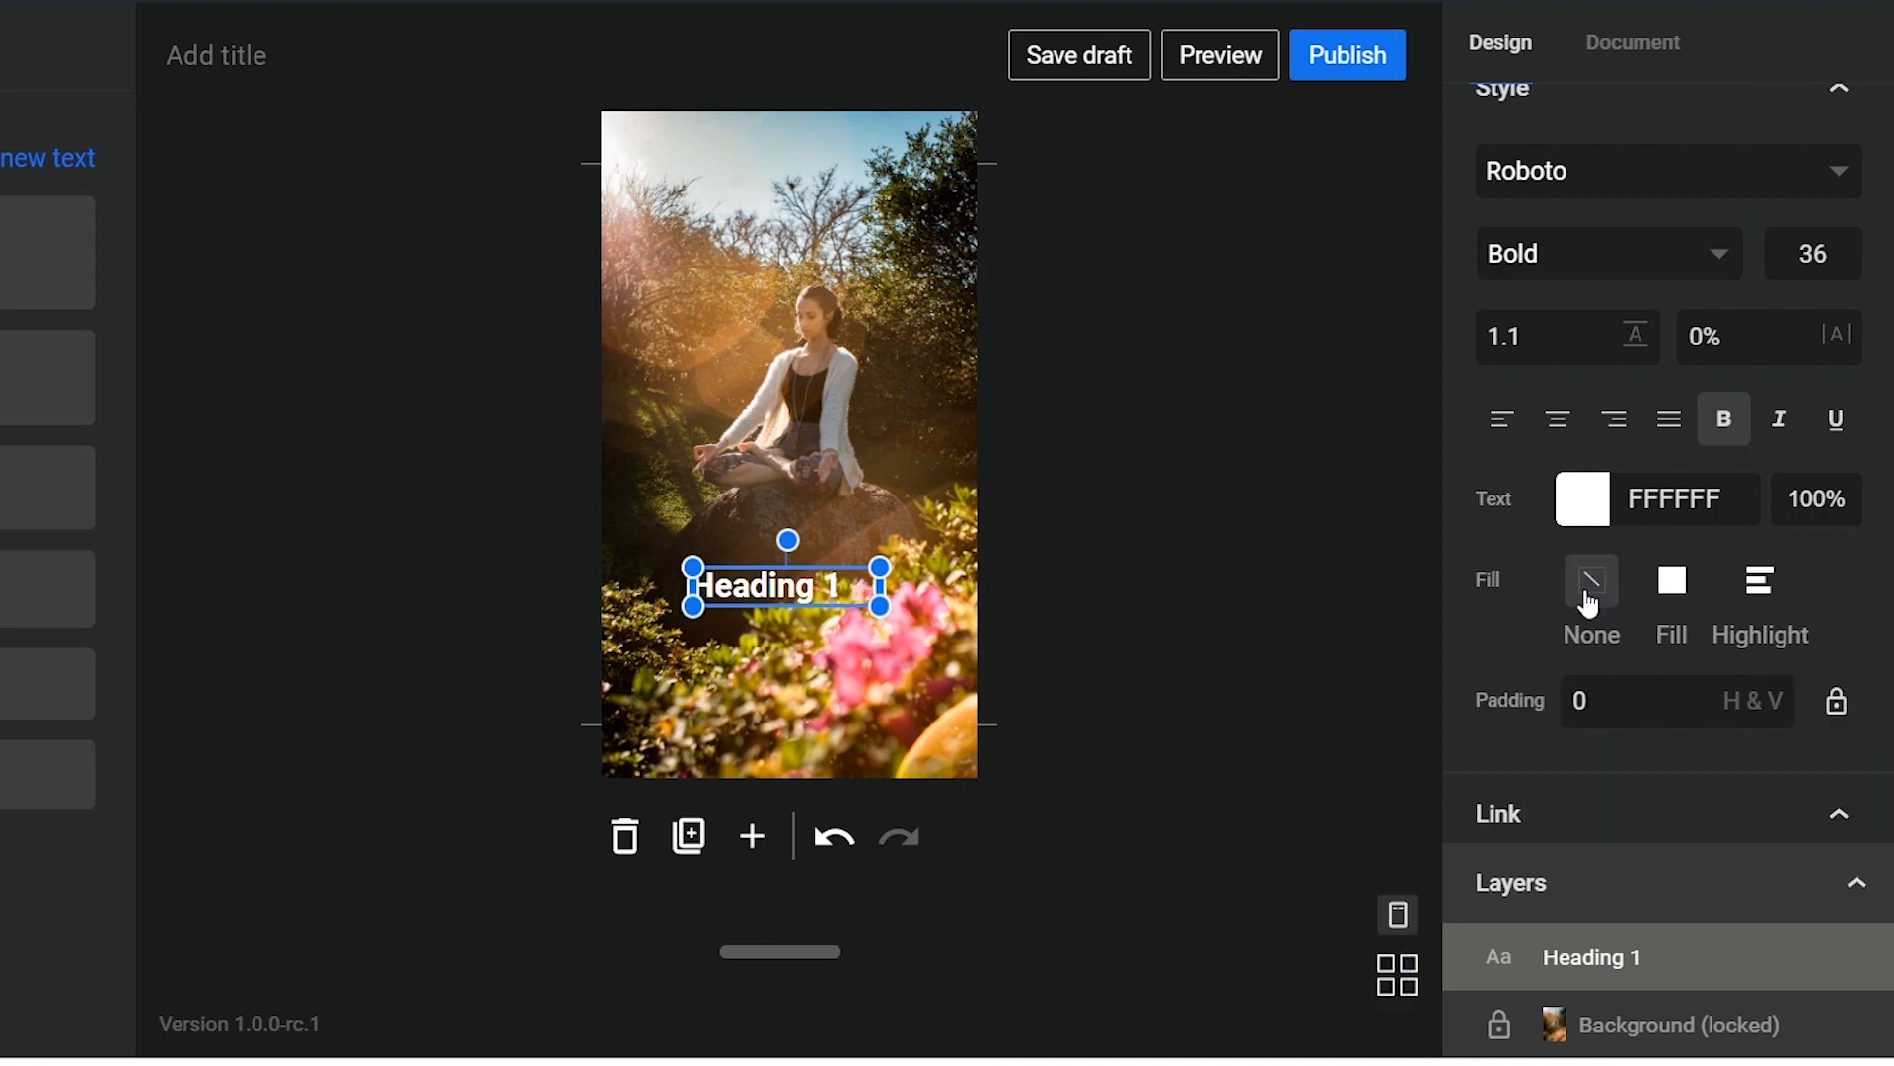
Step: Replace the heading's placeholder text with "ASHTANGA YOGA"
left_click(851, 592)
left_click_drag(852, 592, 604, 591)
type("ASHTANGA YOGA")
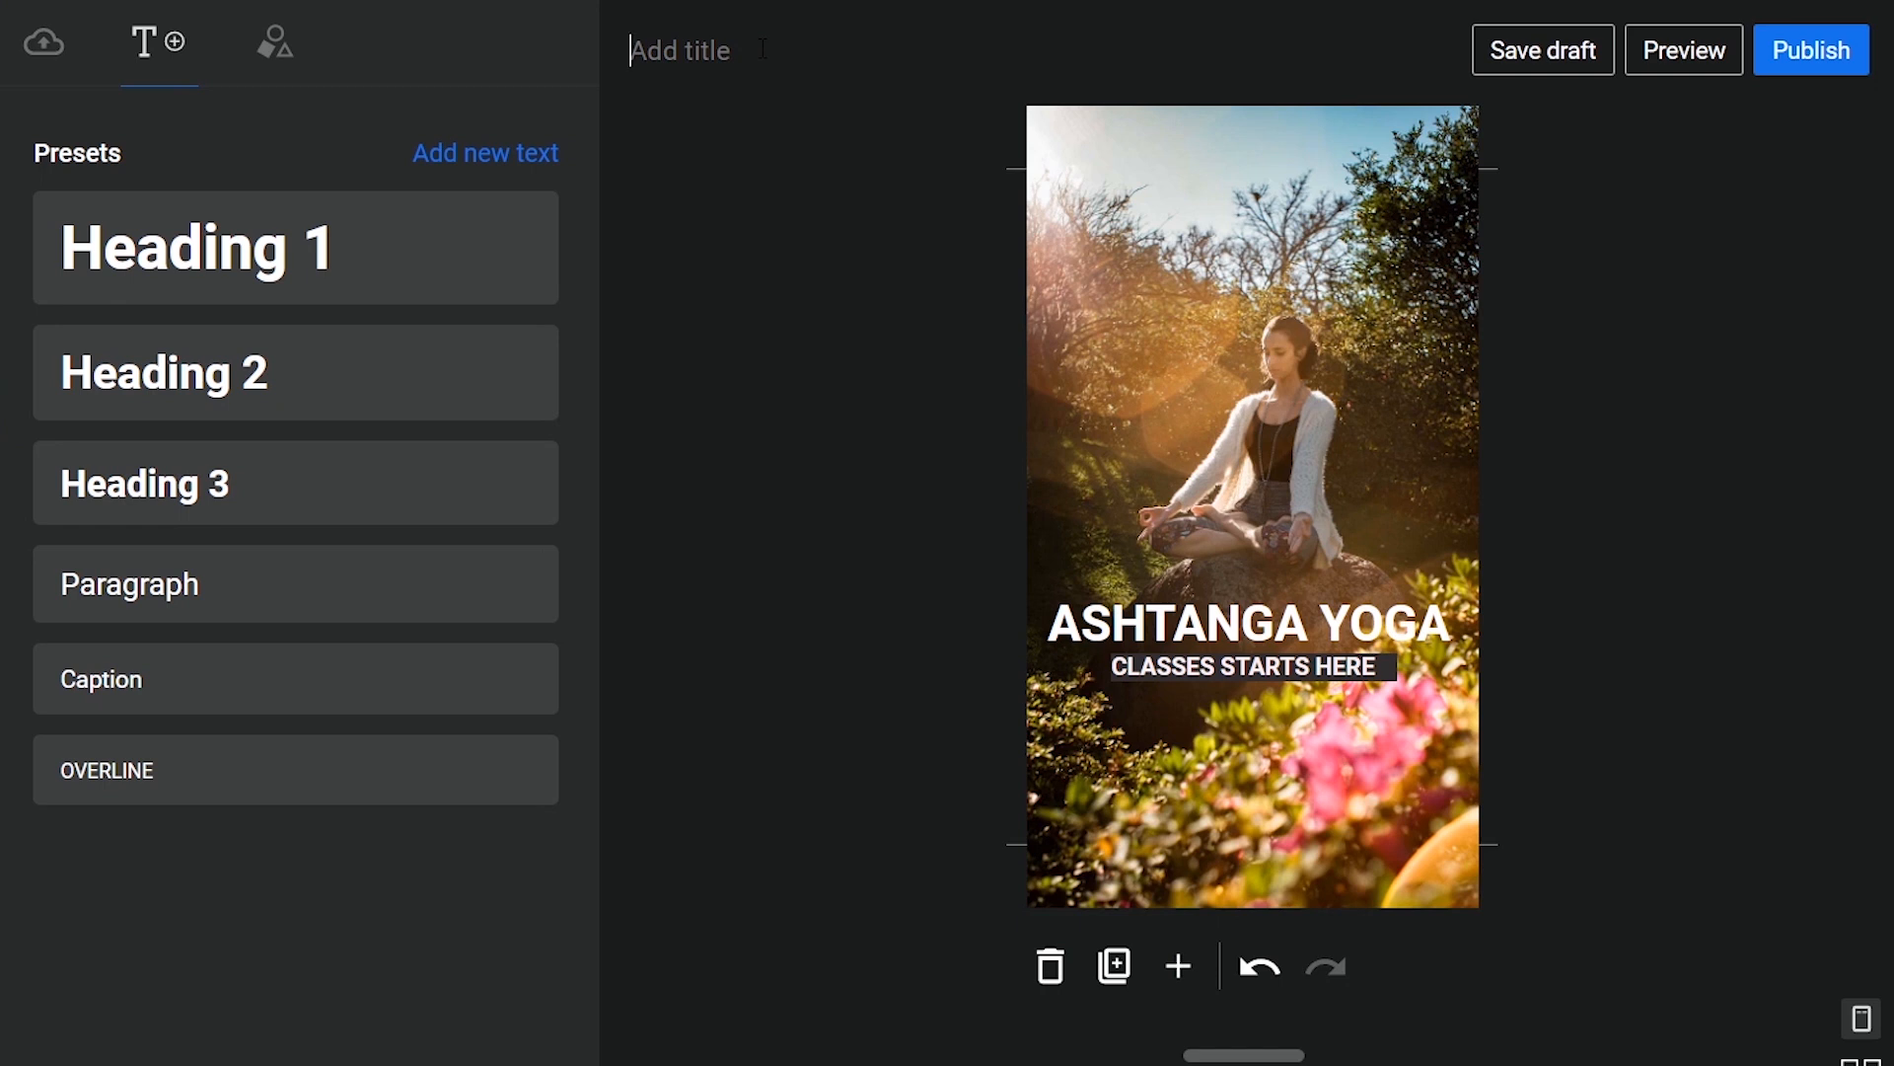
Step: Title the story "Kerala Face Yoga Classes"
type("Kerala Face Yoga Classes")
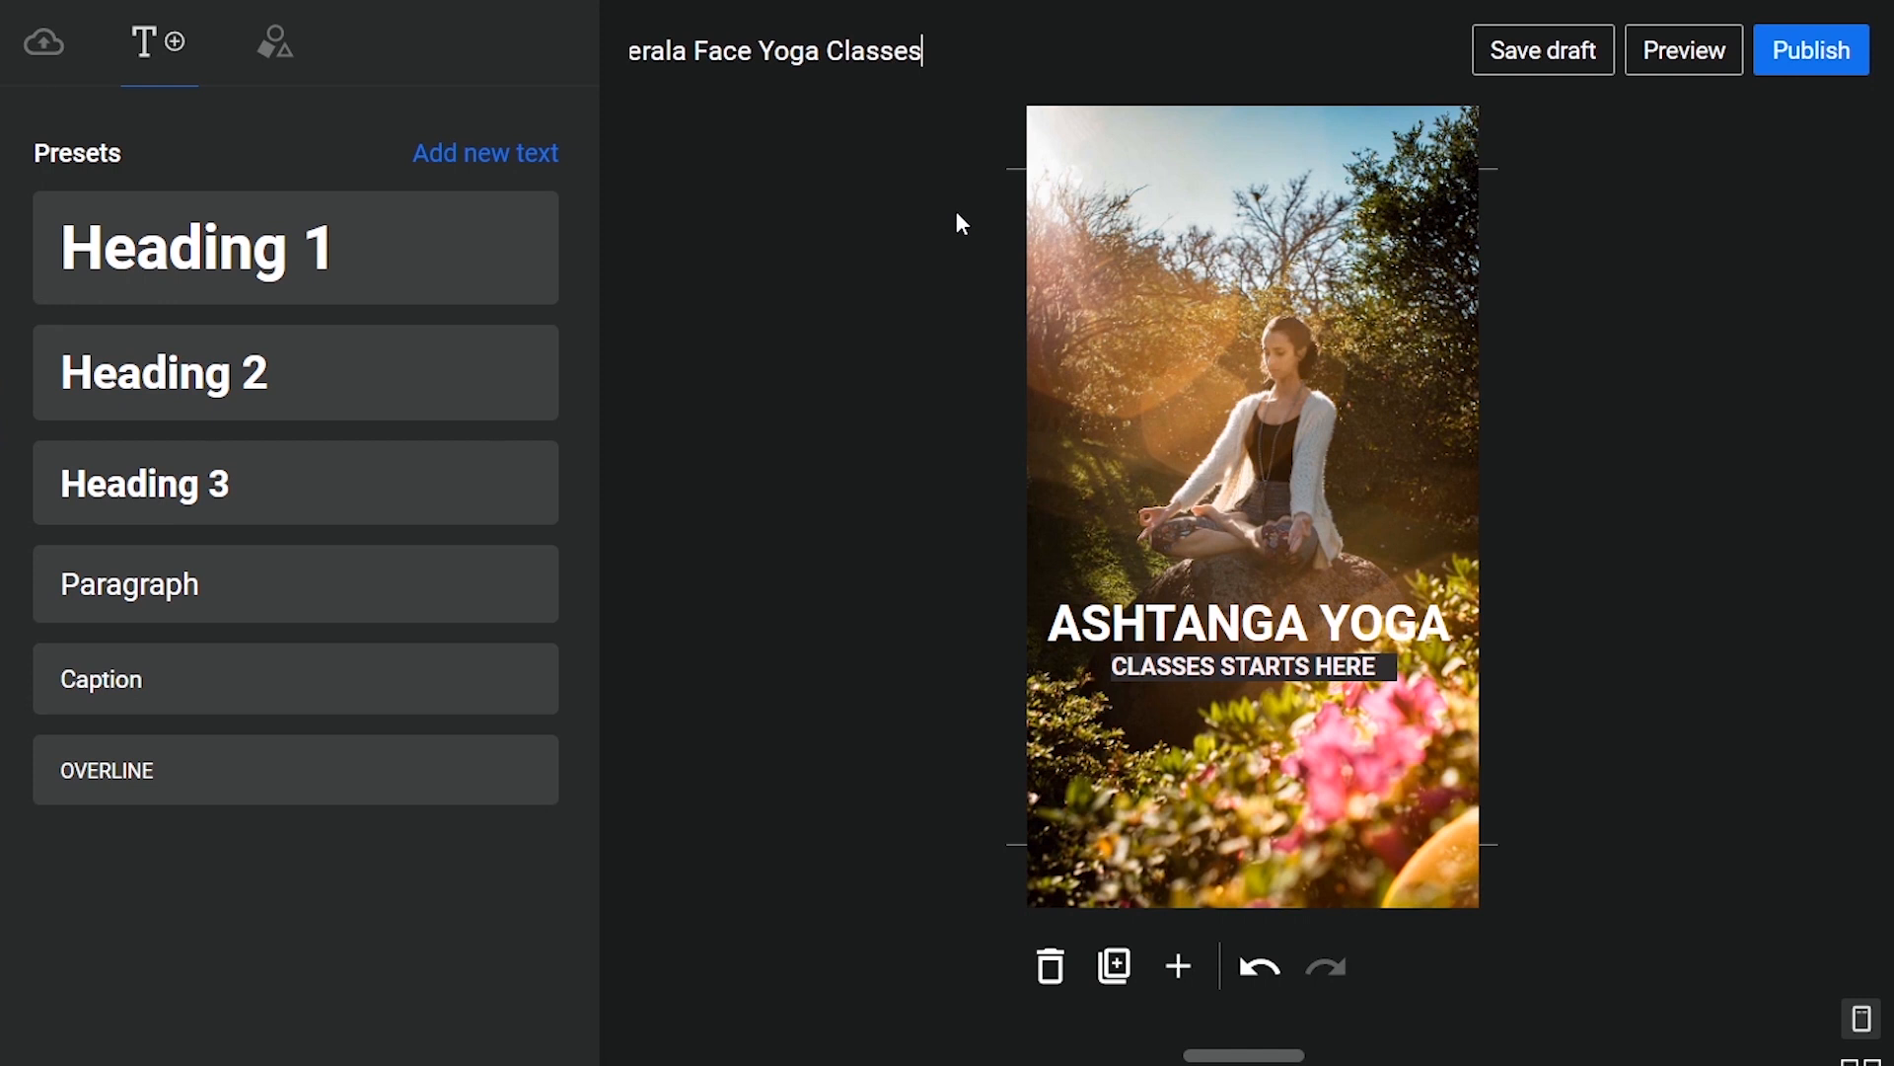
left_click(955, 210)
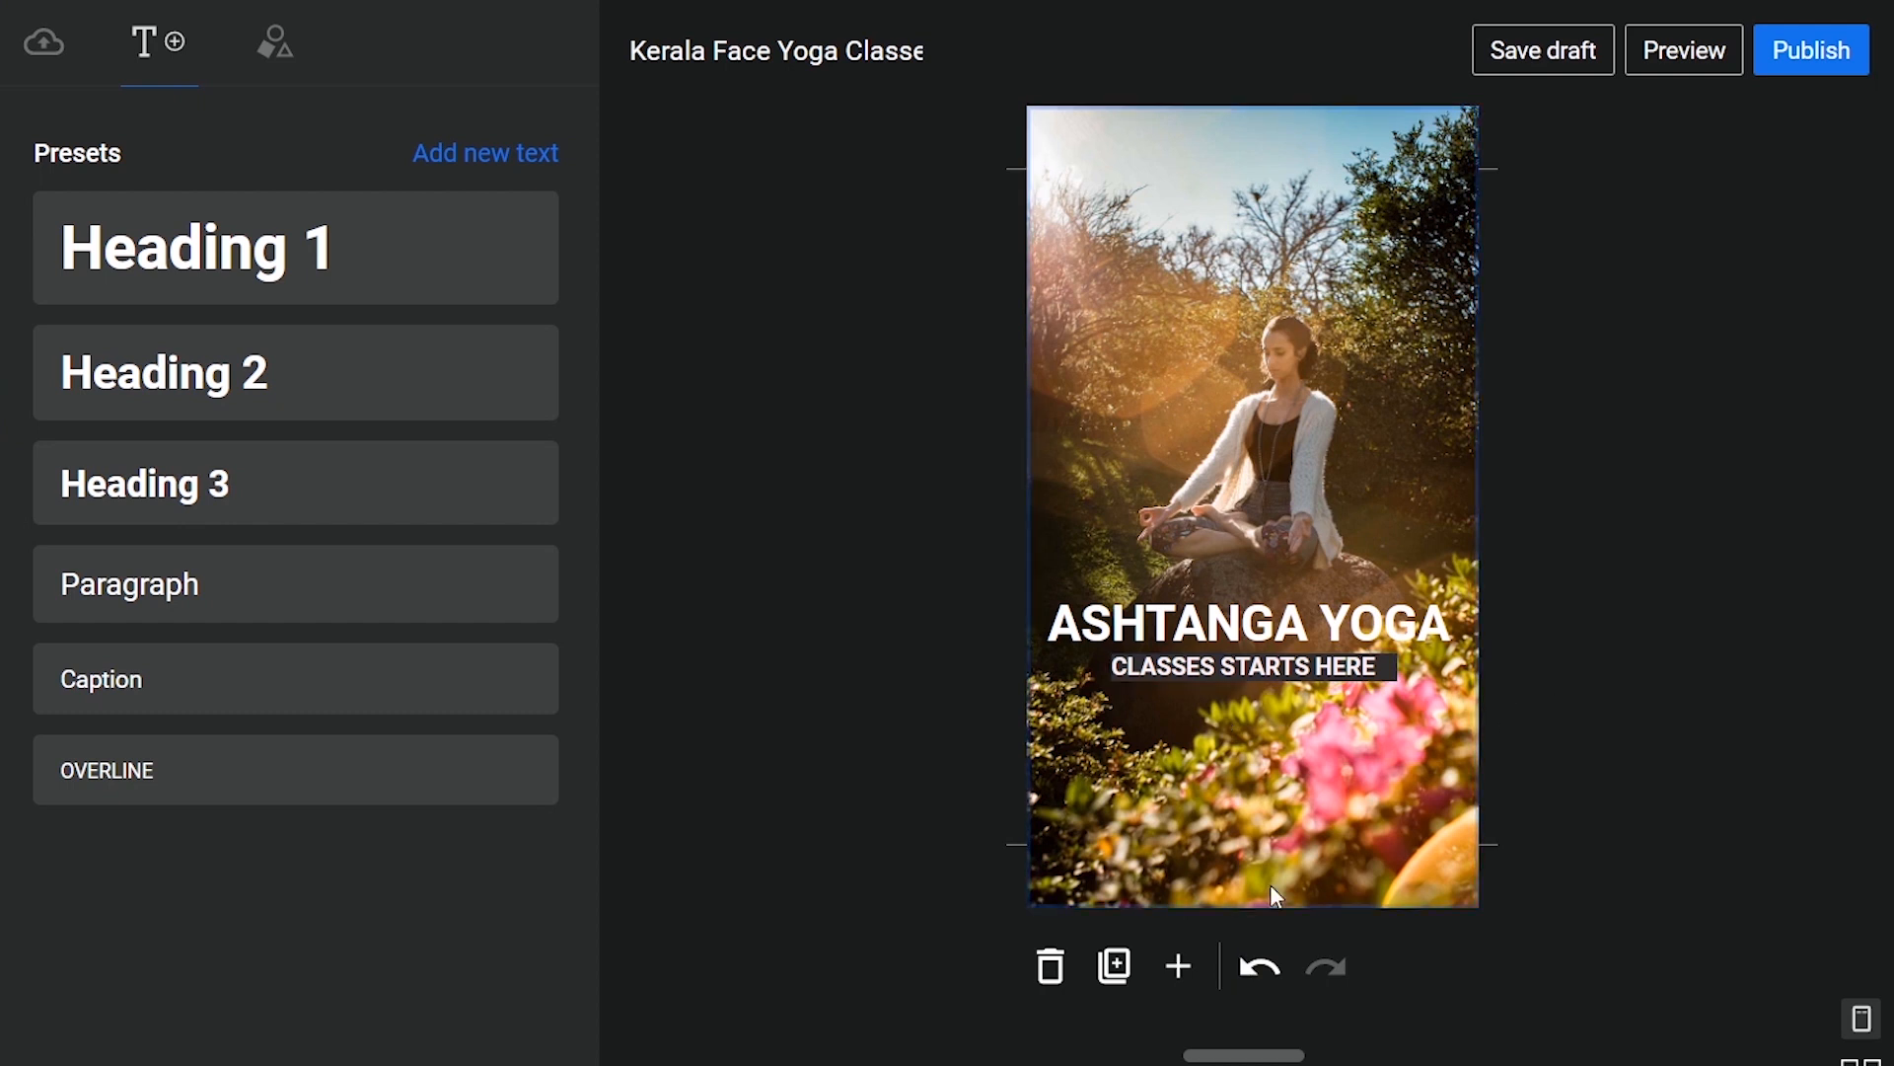
Step: Add a second page and insert the photo of the long-haired woman in the white dress
left_click(1177, 986)
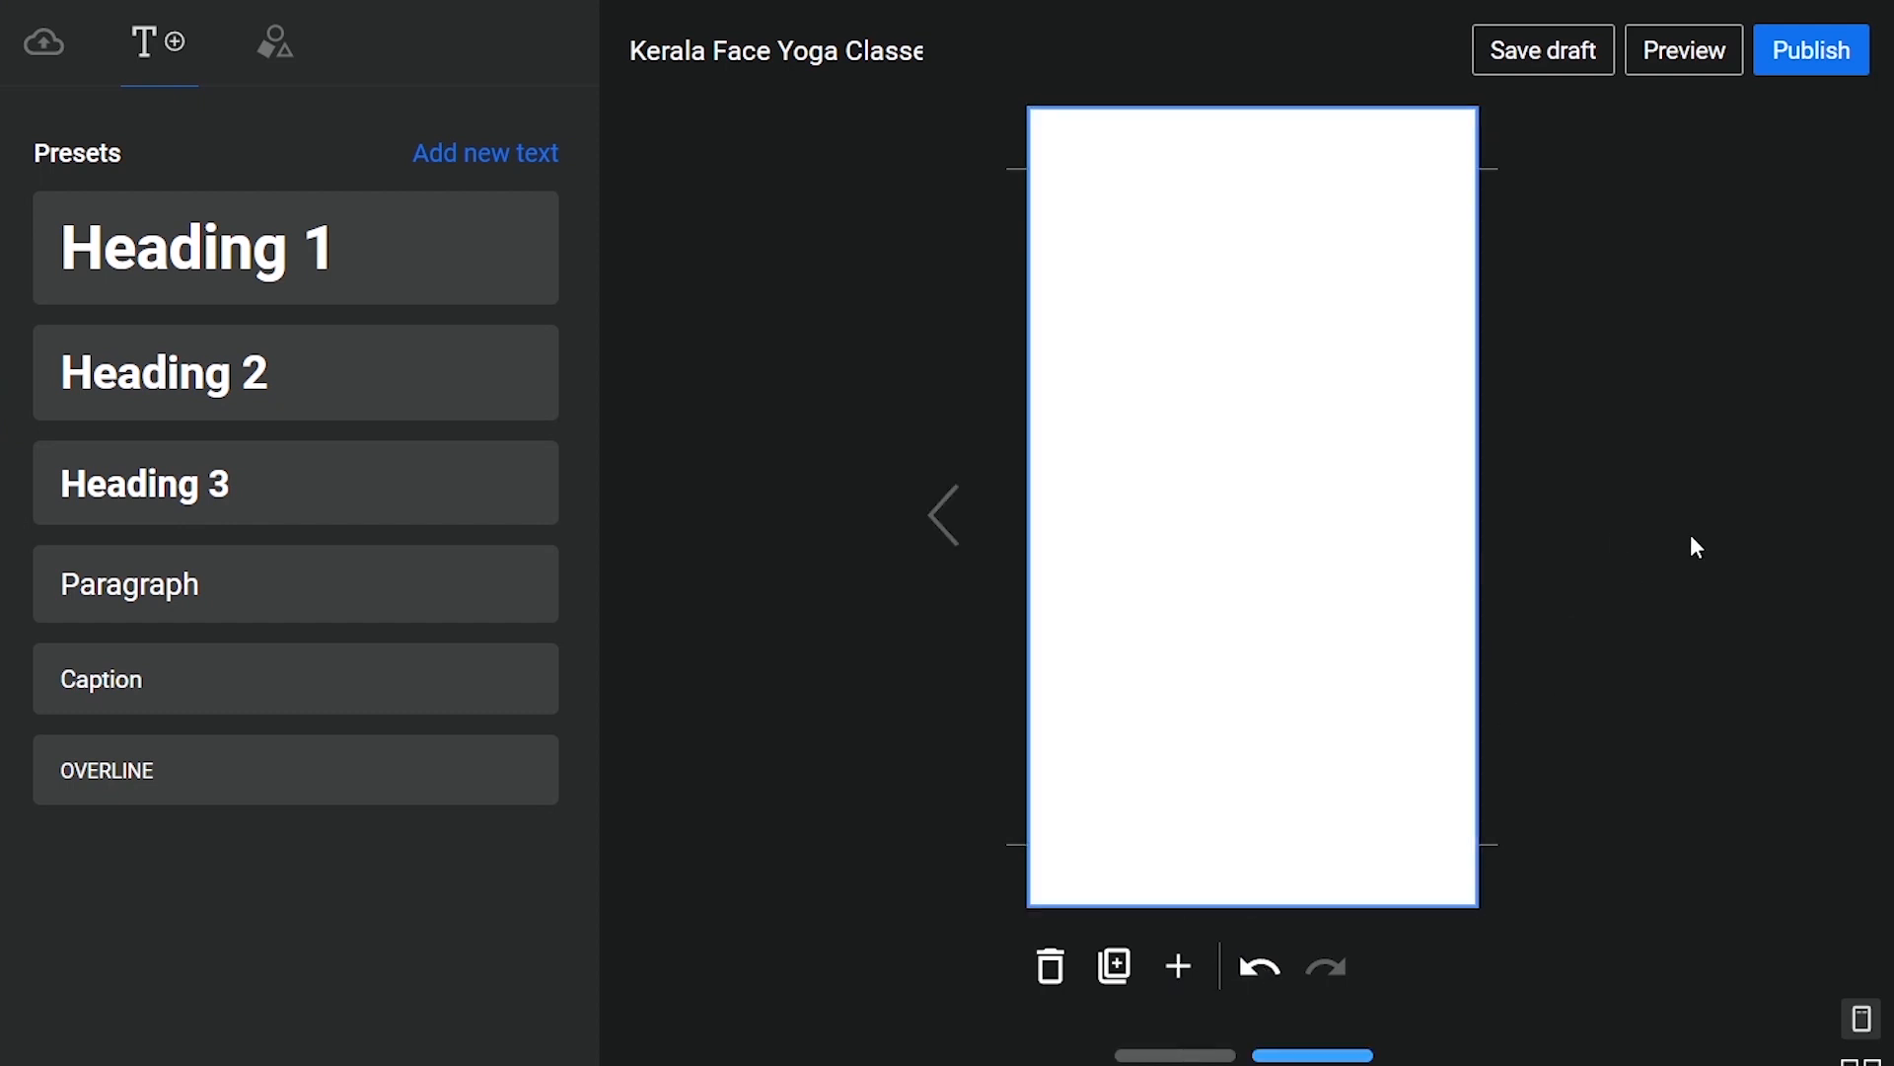
left_click(46, 43)
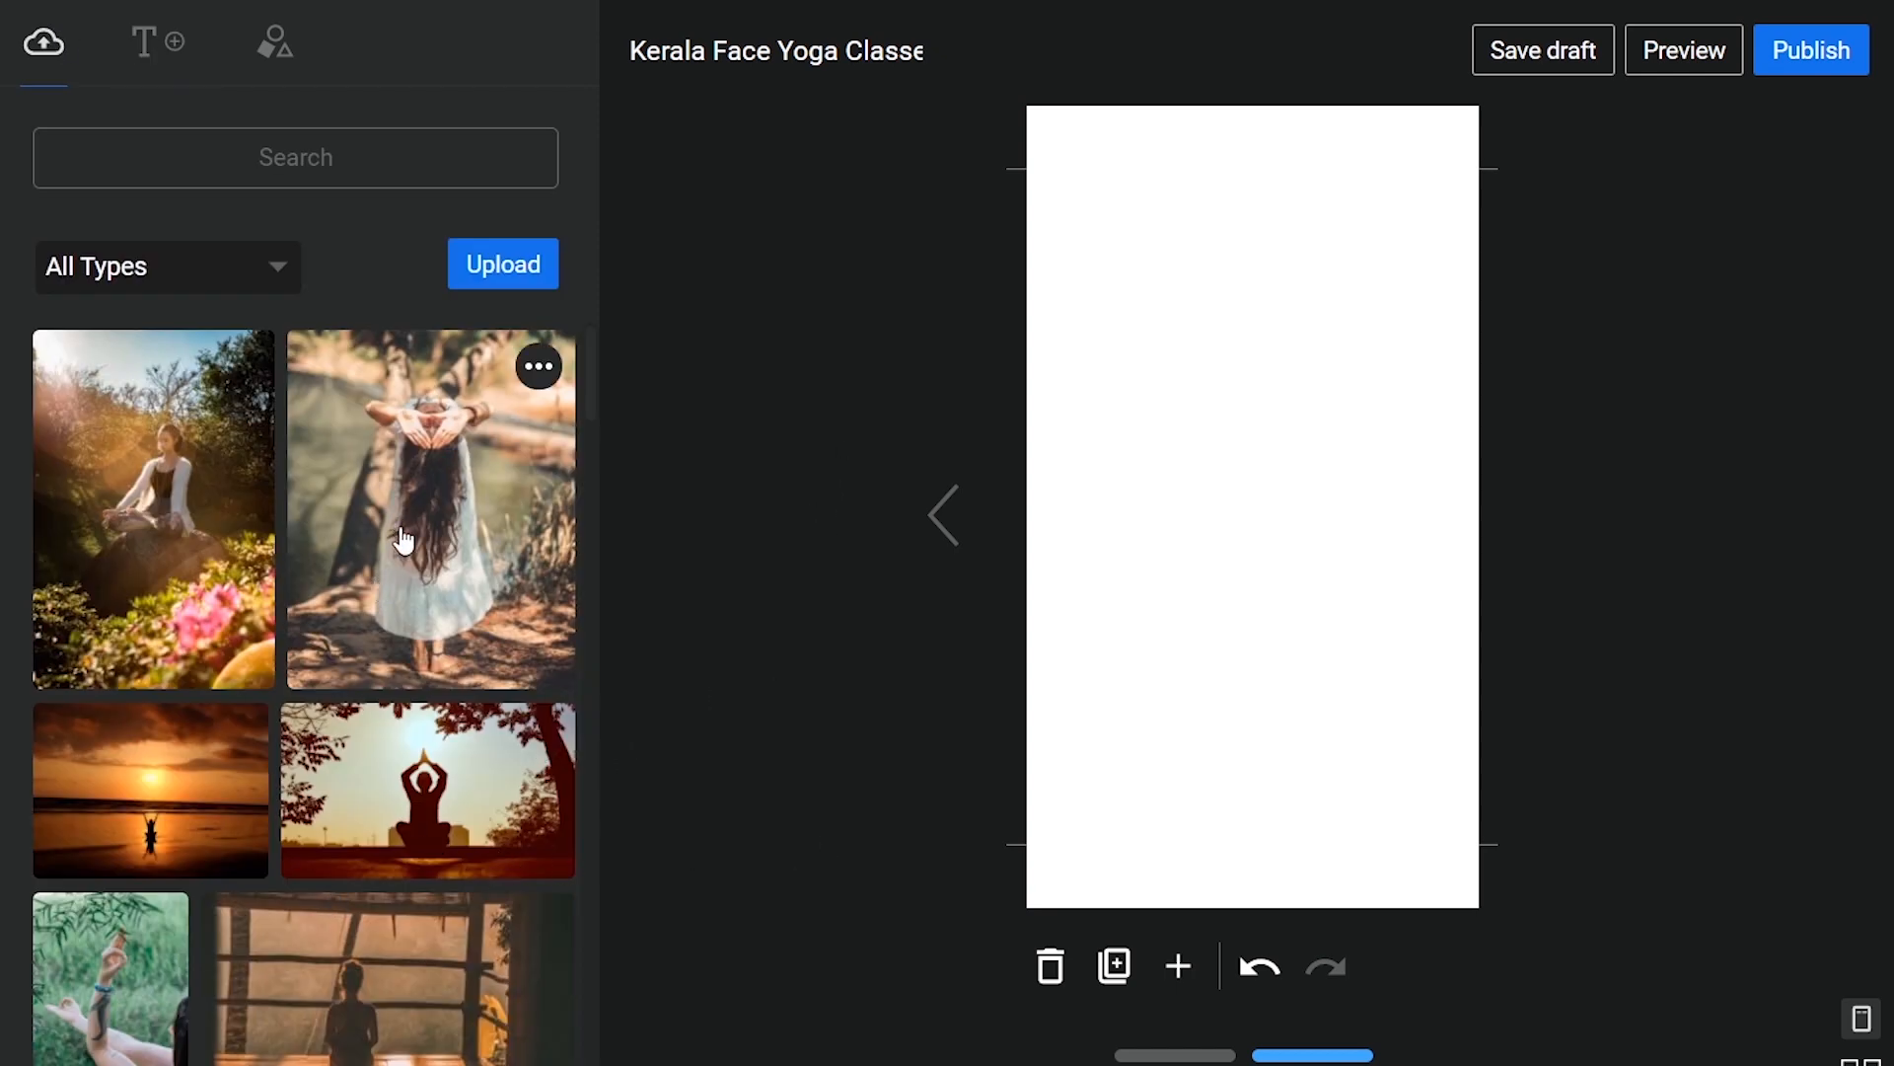
left_click(431, 549)
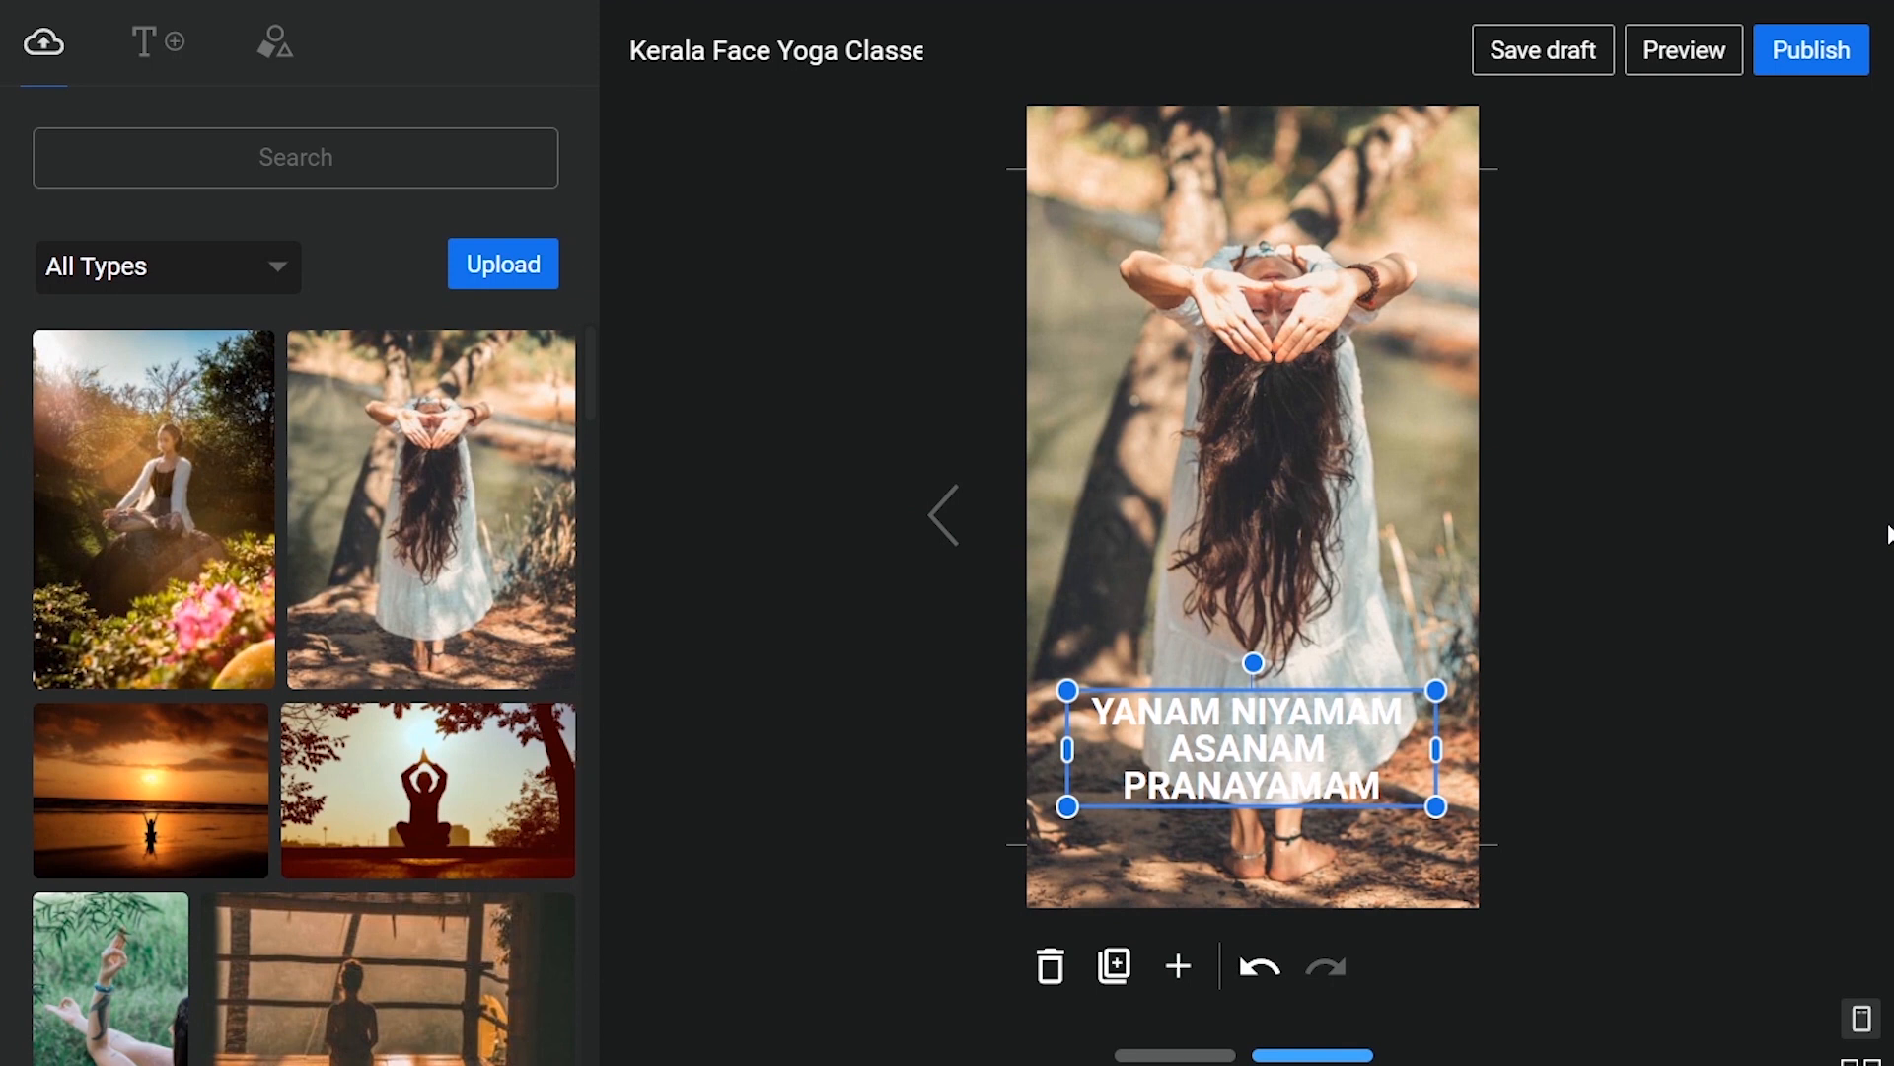
left_click(1663, 718)
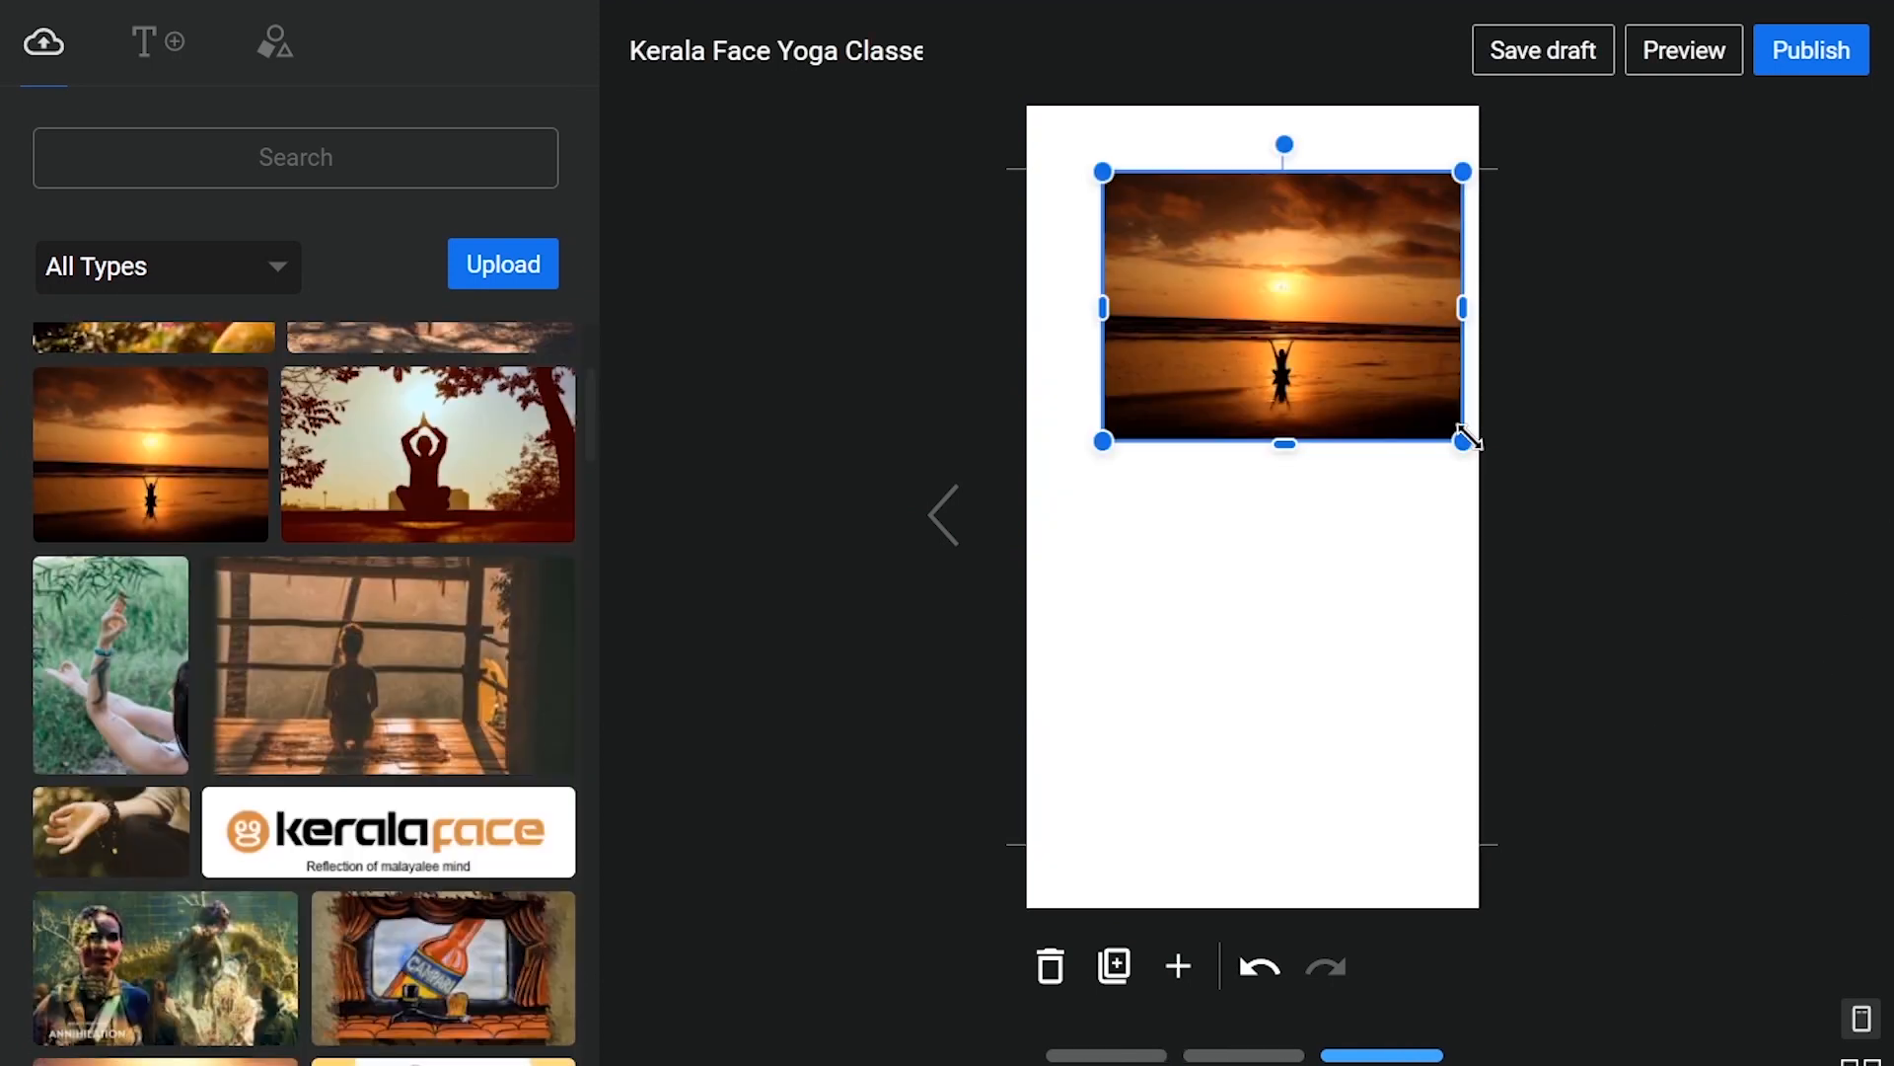
Step: Enlarge the sunset beach photo on the third page and enter the text "WHAT IS" on that page
left_click_drag(1467, 440, 1448, 691)
left_click(1174, 247)
type("WHAT IS")
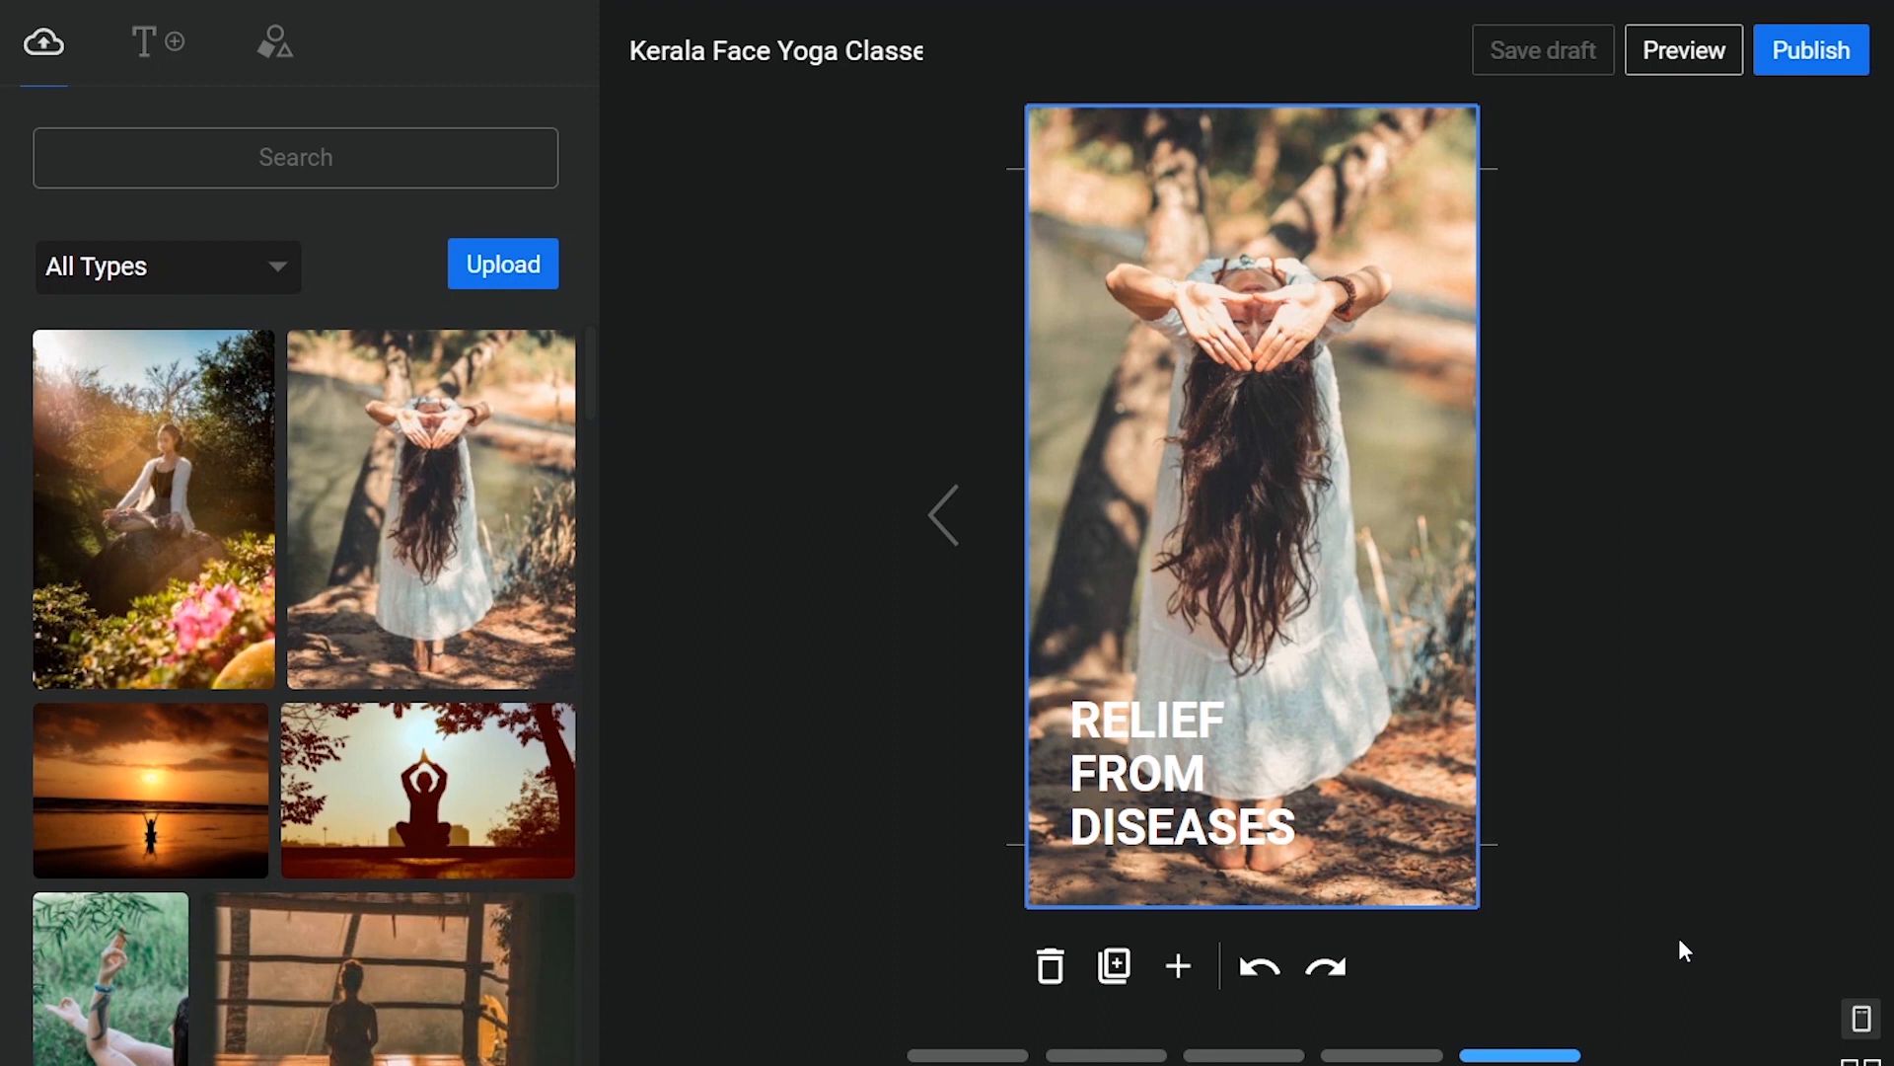
Step: Look through the story's pages from the last back to the first, checking each photo and heading
left_click(1384, 1056)
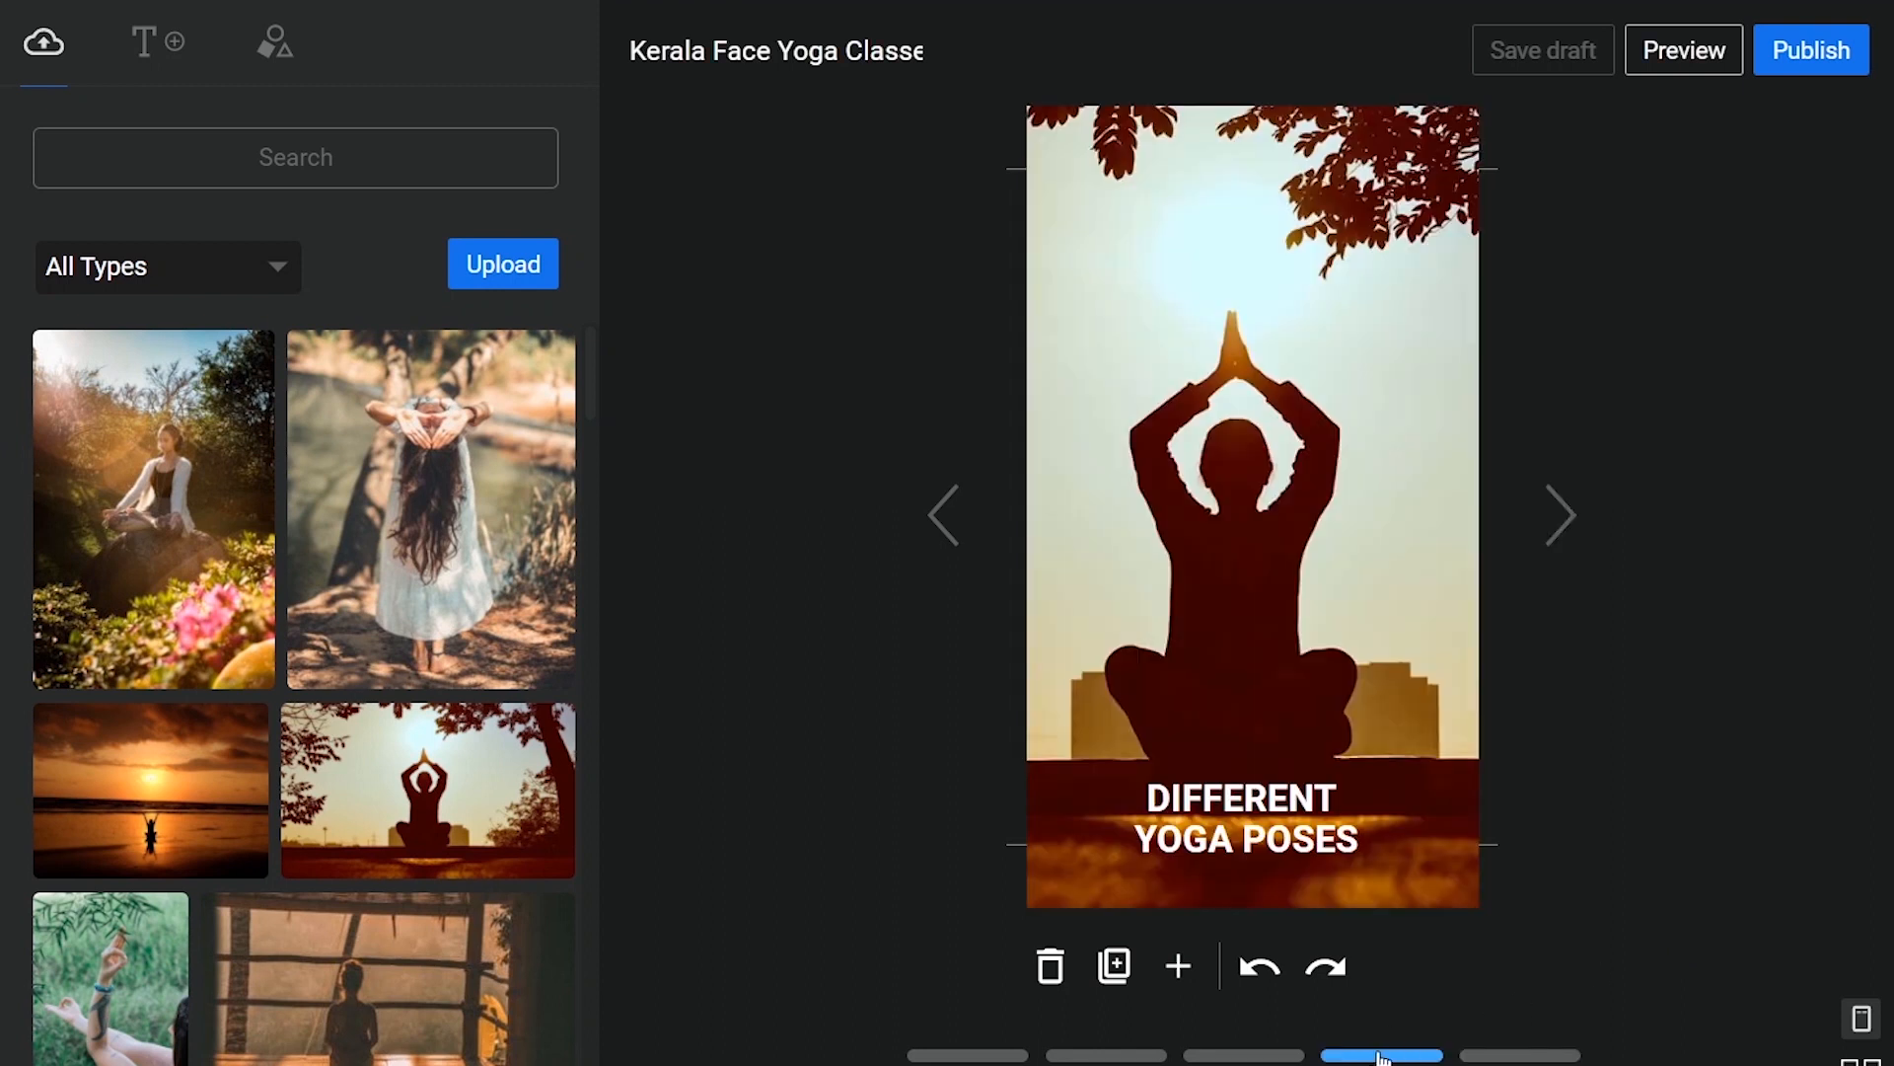
left_click(1239, 1055)
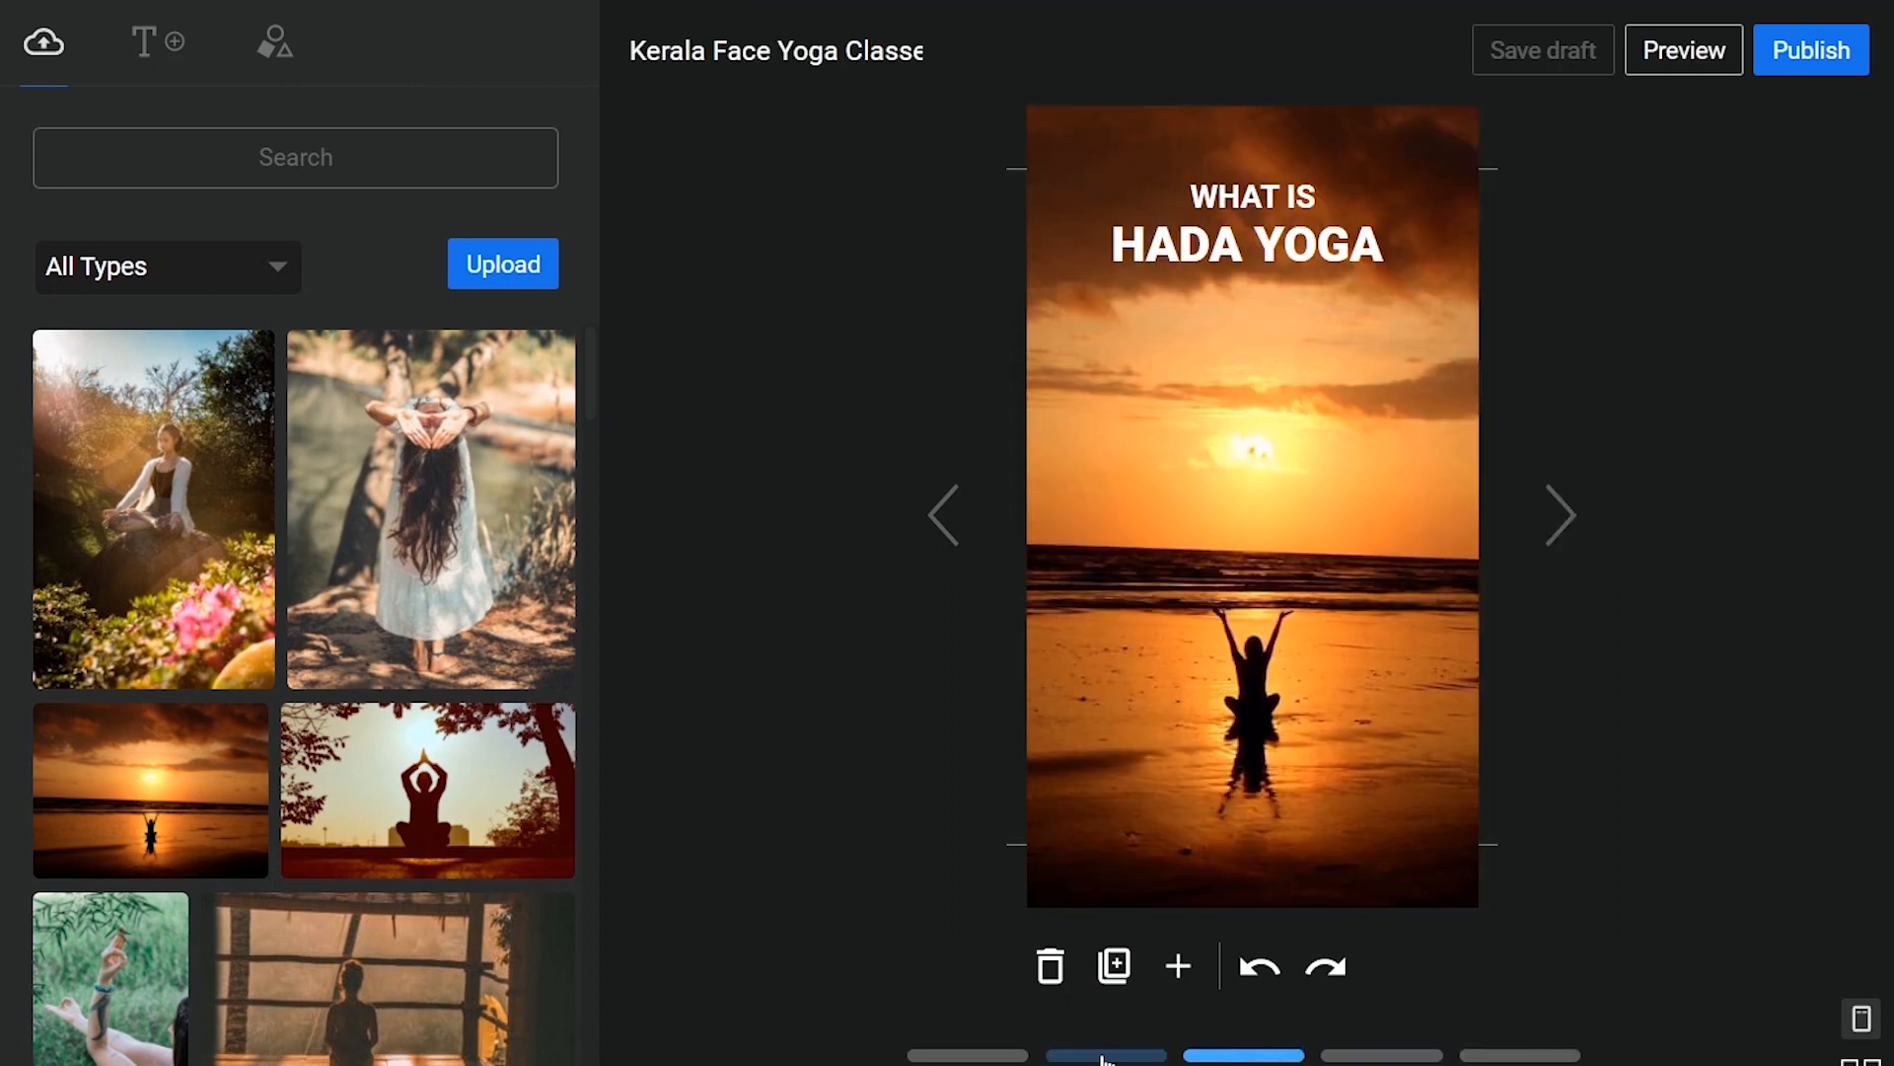
left_click(1103, 1055)
left_click(960, 1056)
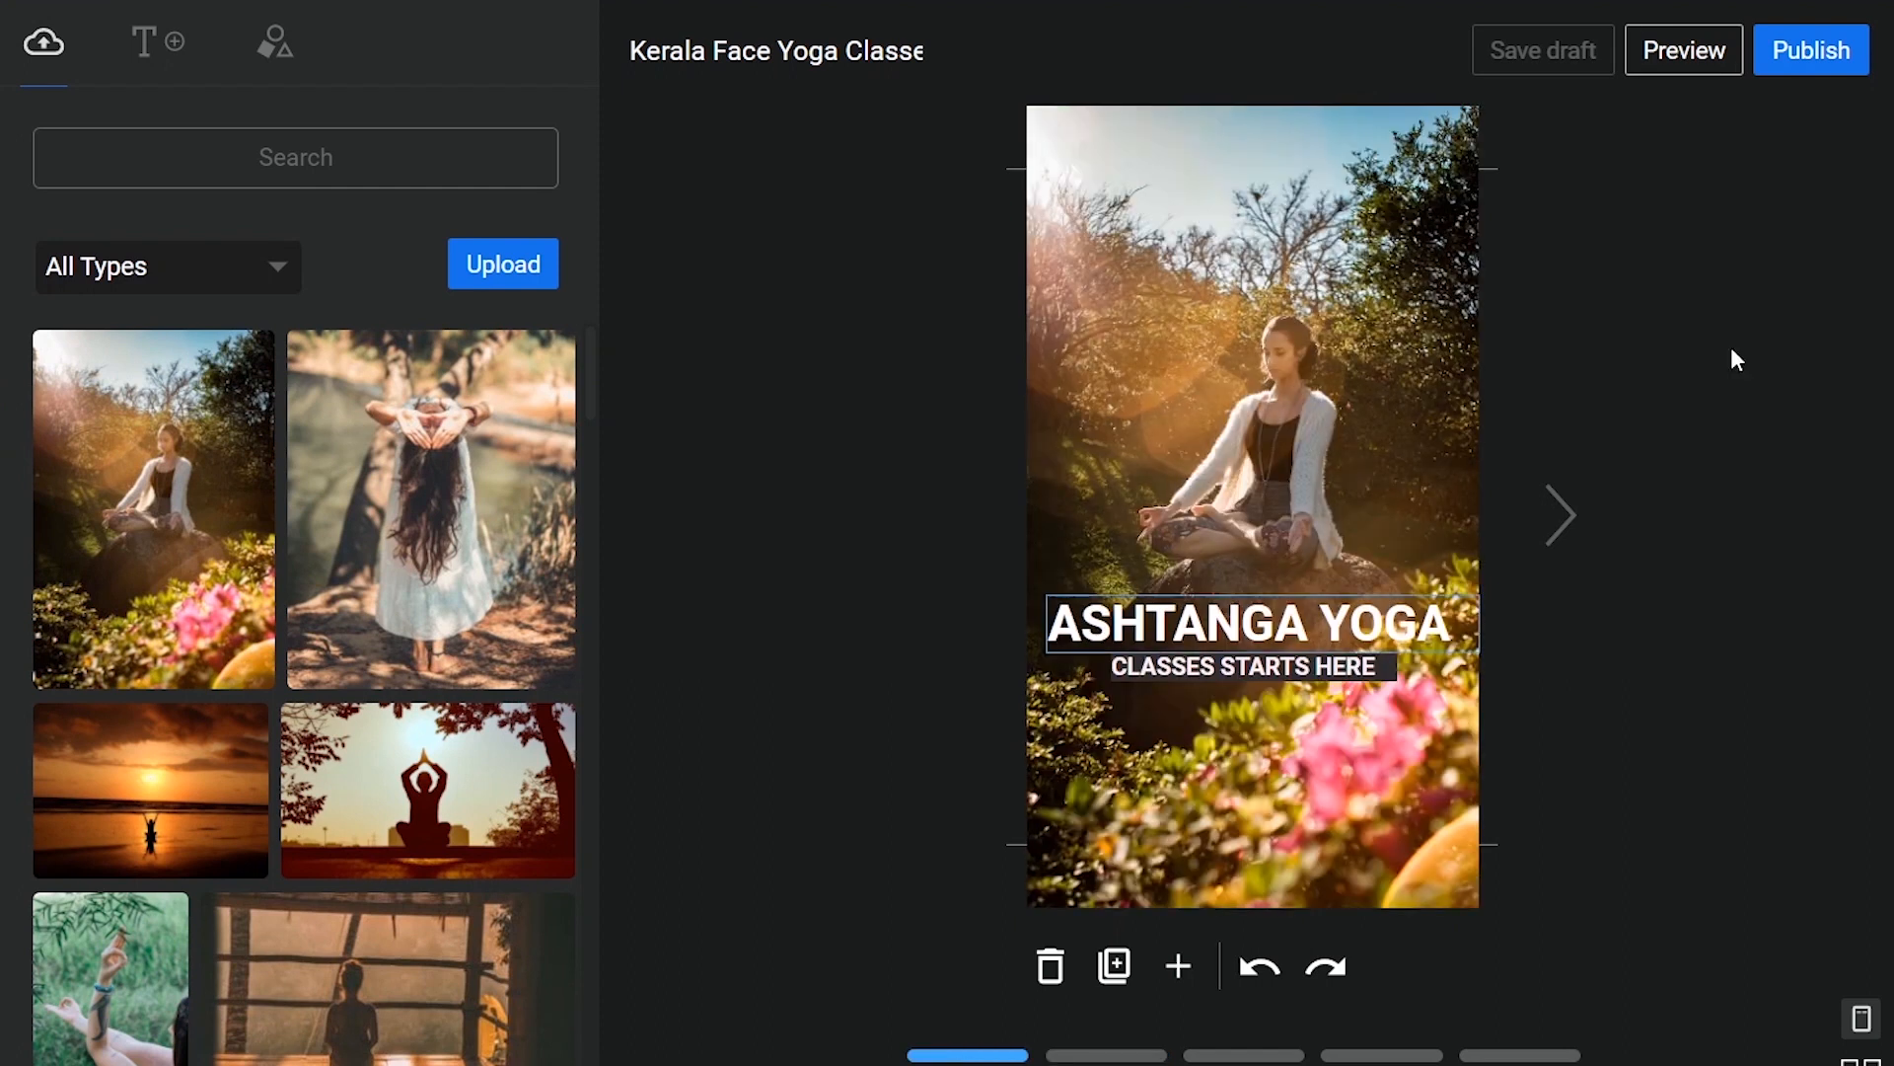
left_click(1557, 533)
left_click(1559, 534)
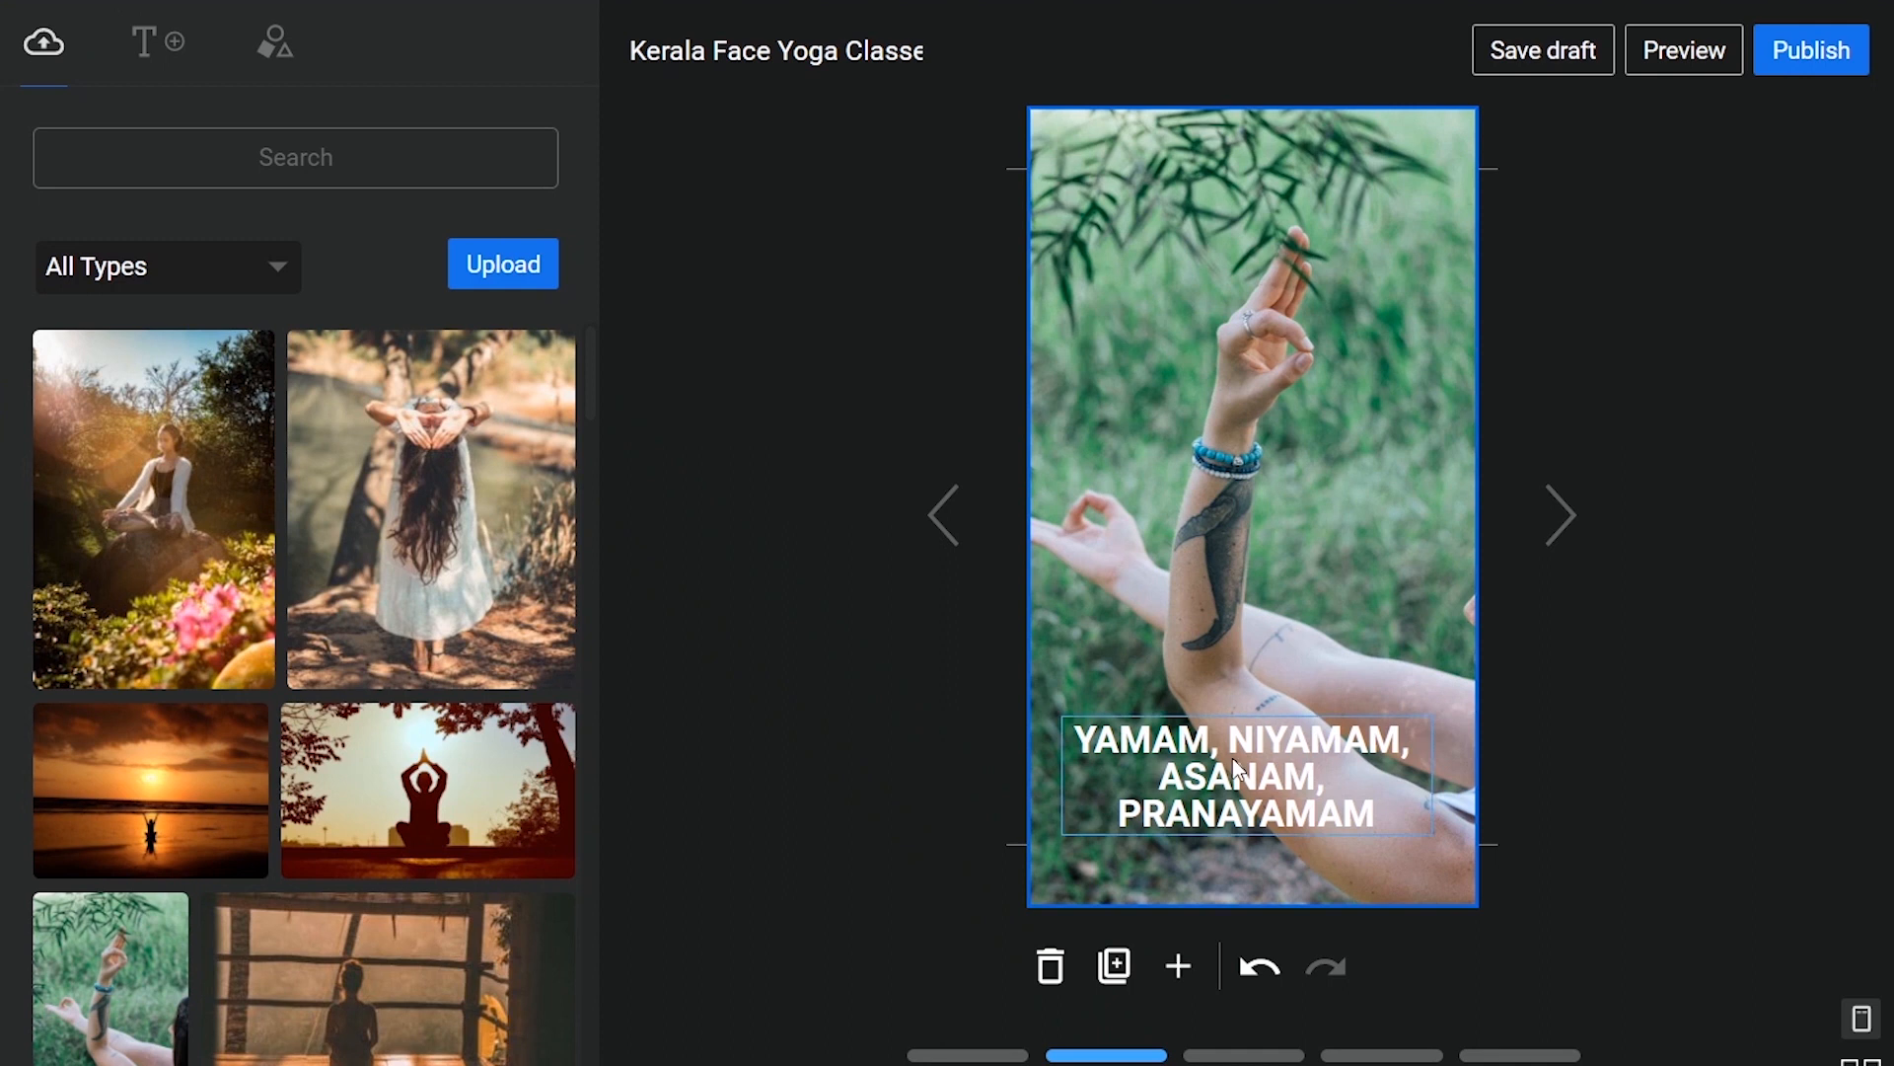
Step: Save the story as a draft and open its preview
left_click(1535, 61)
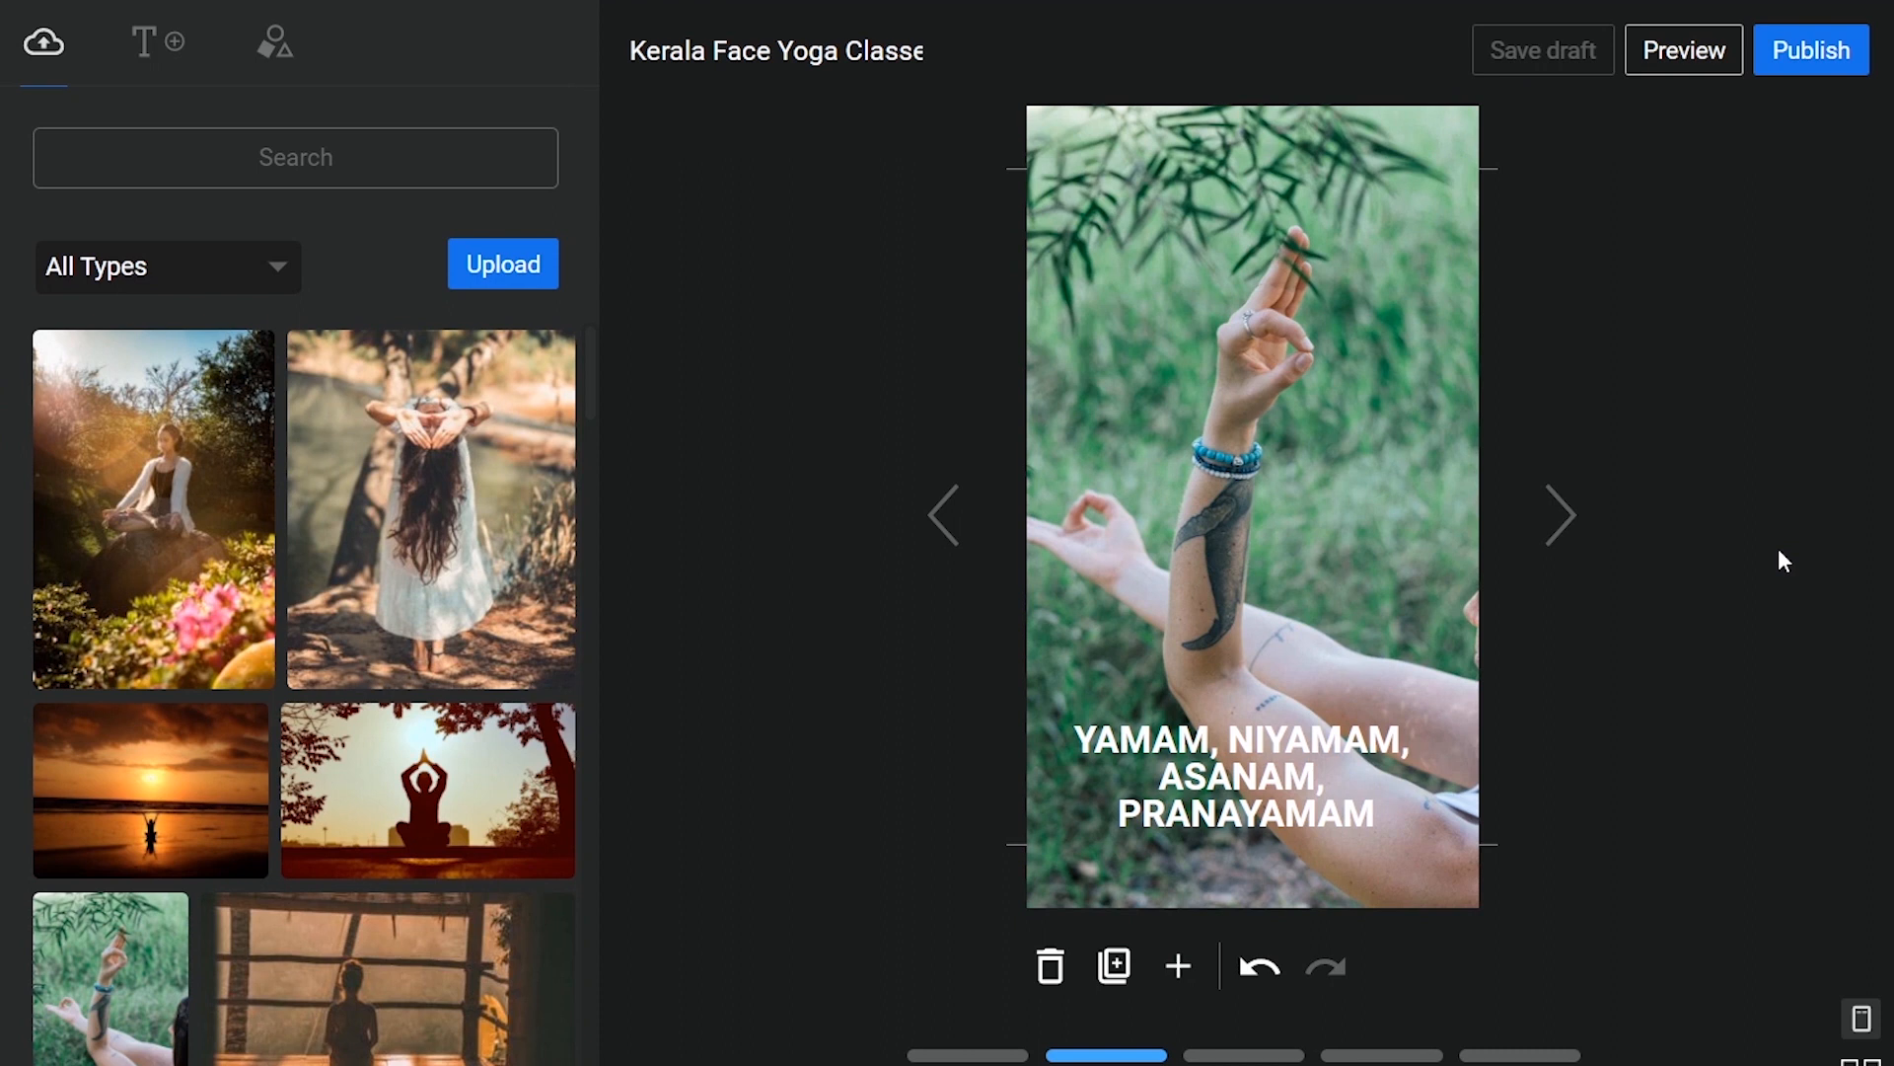
left_click(1693, 55)
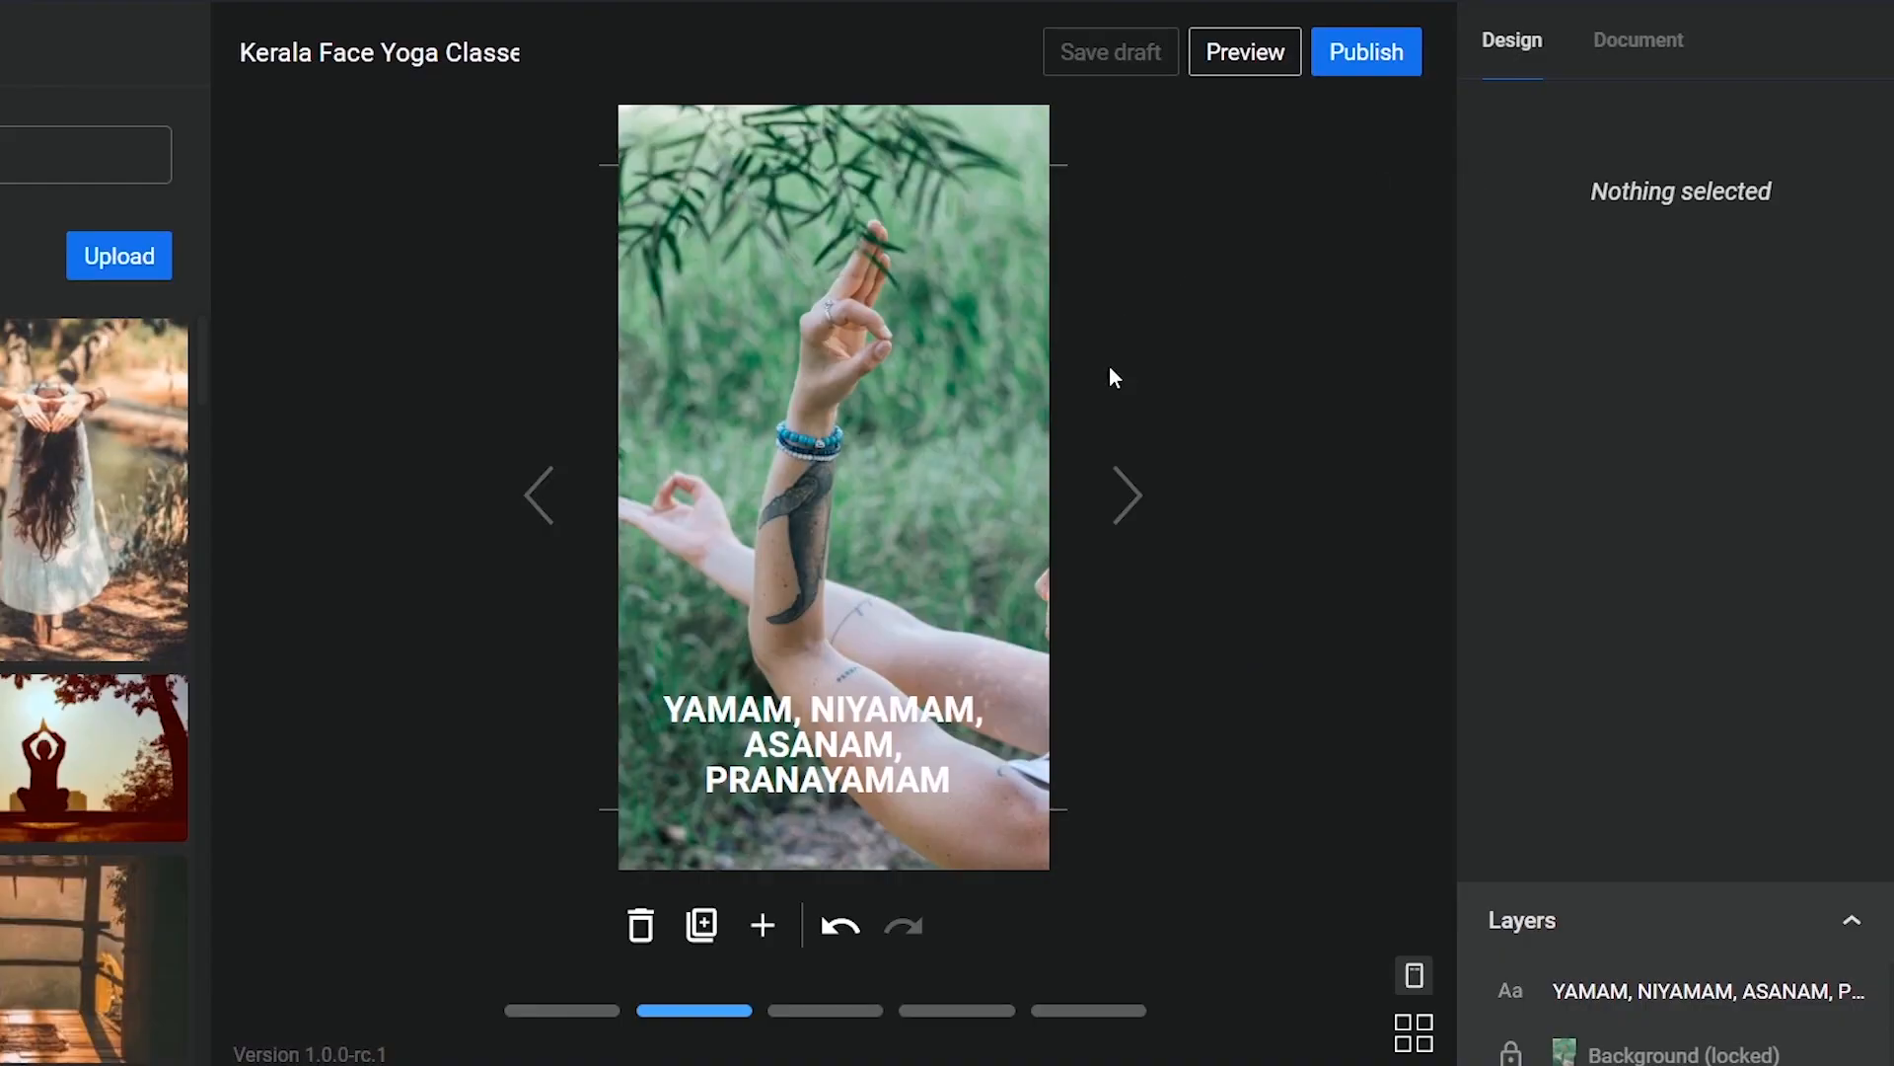
Step: Examine the design settings of the second page's background photo and the story's status, publishing and excerpt settings
left_click(1036, 411)
scroll(1721, 345, "down", 5)
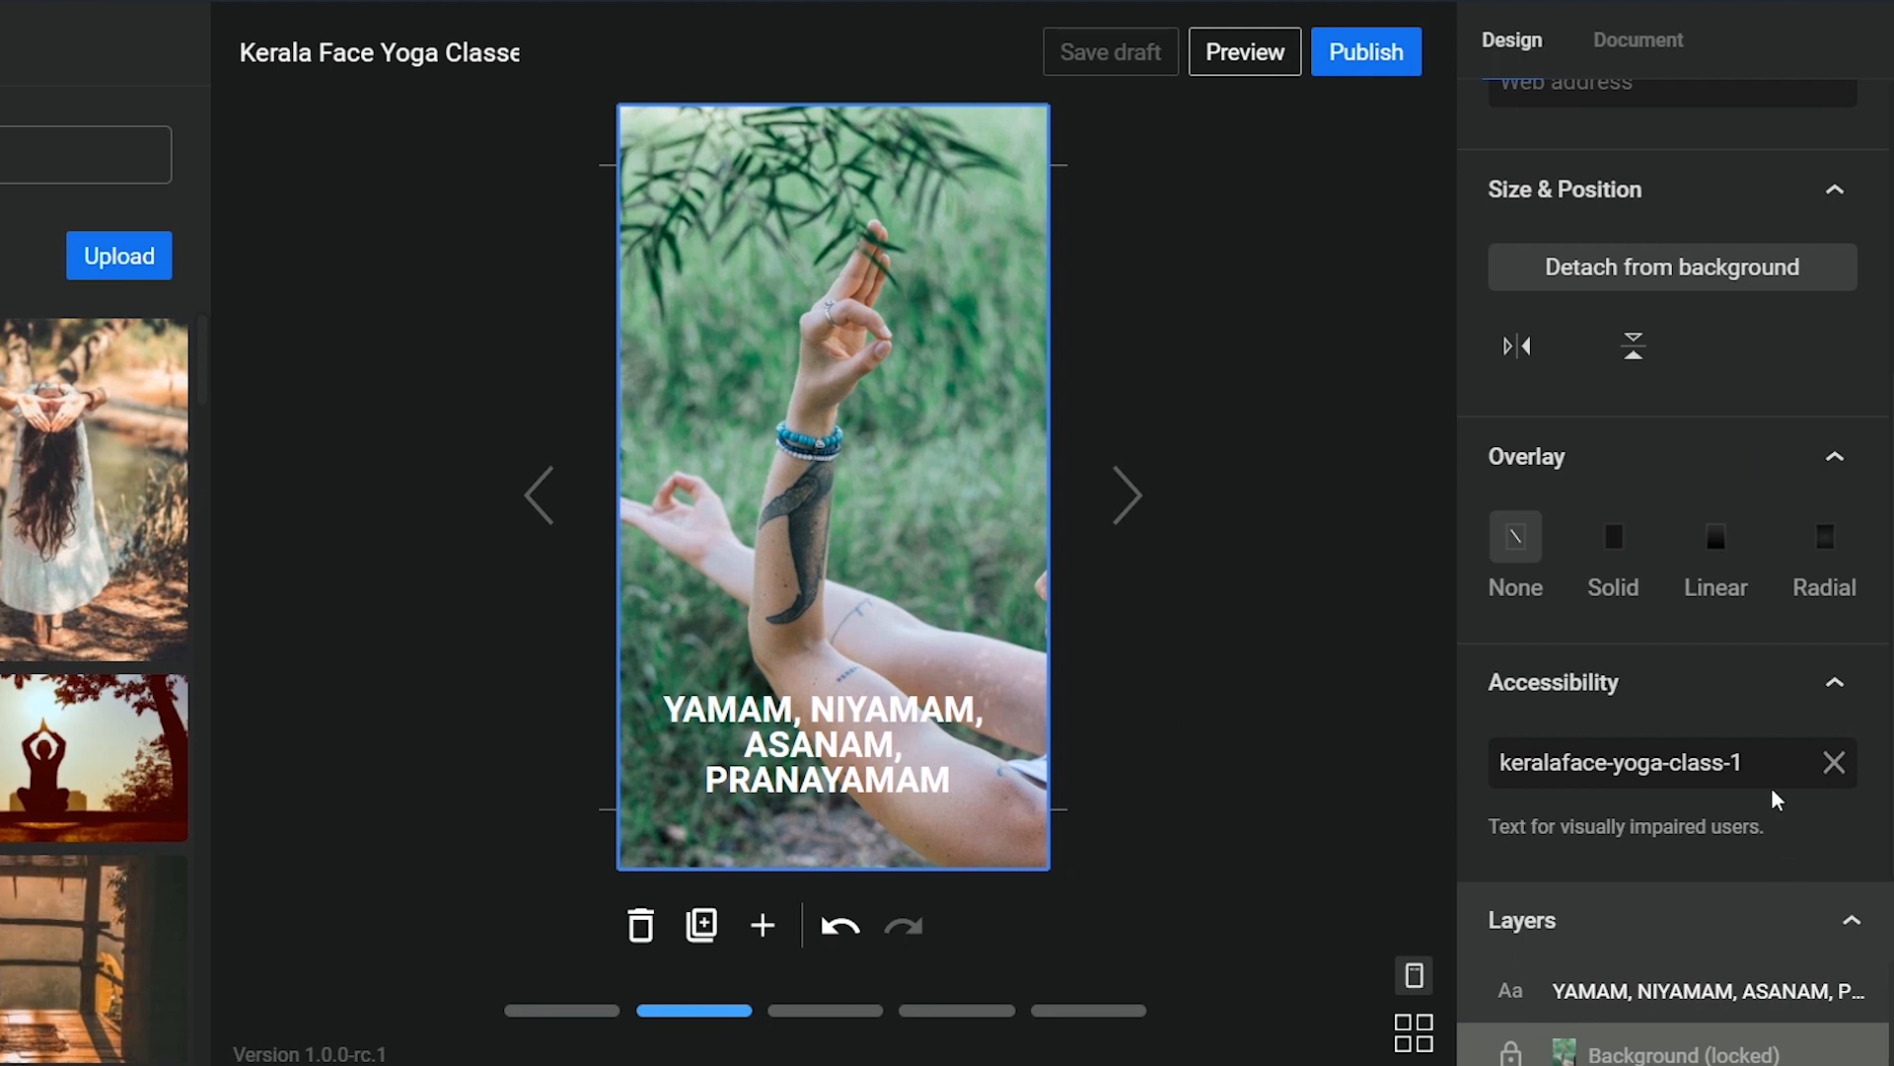
scroll(1776, 829, "up", 5)
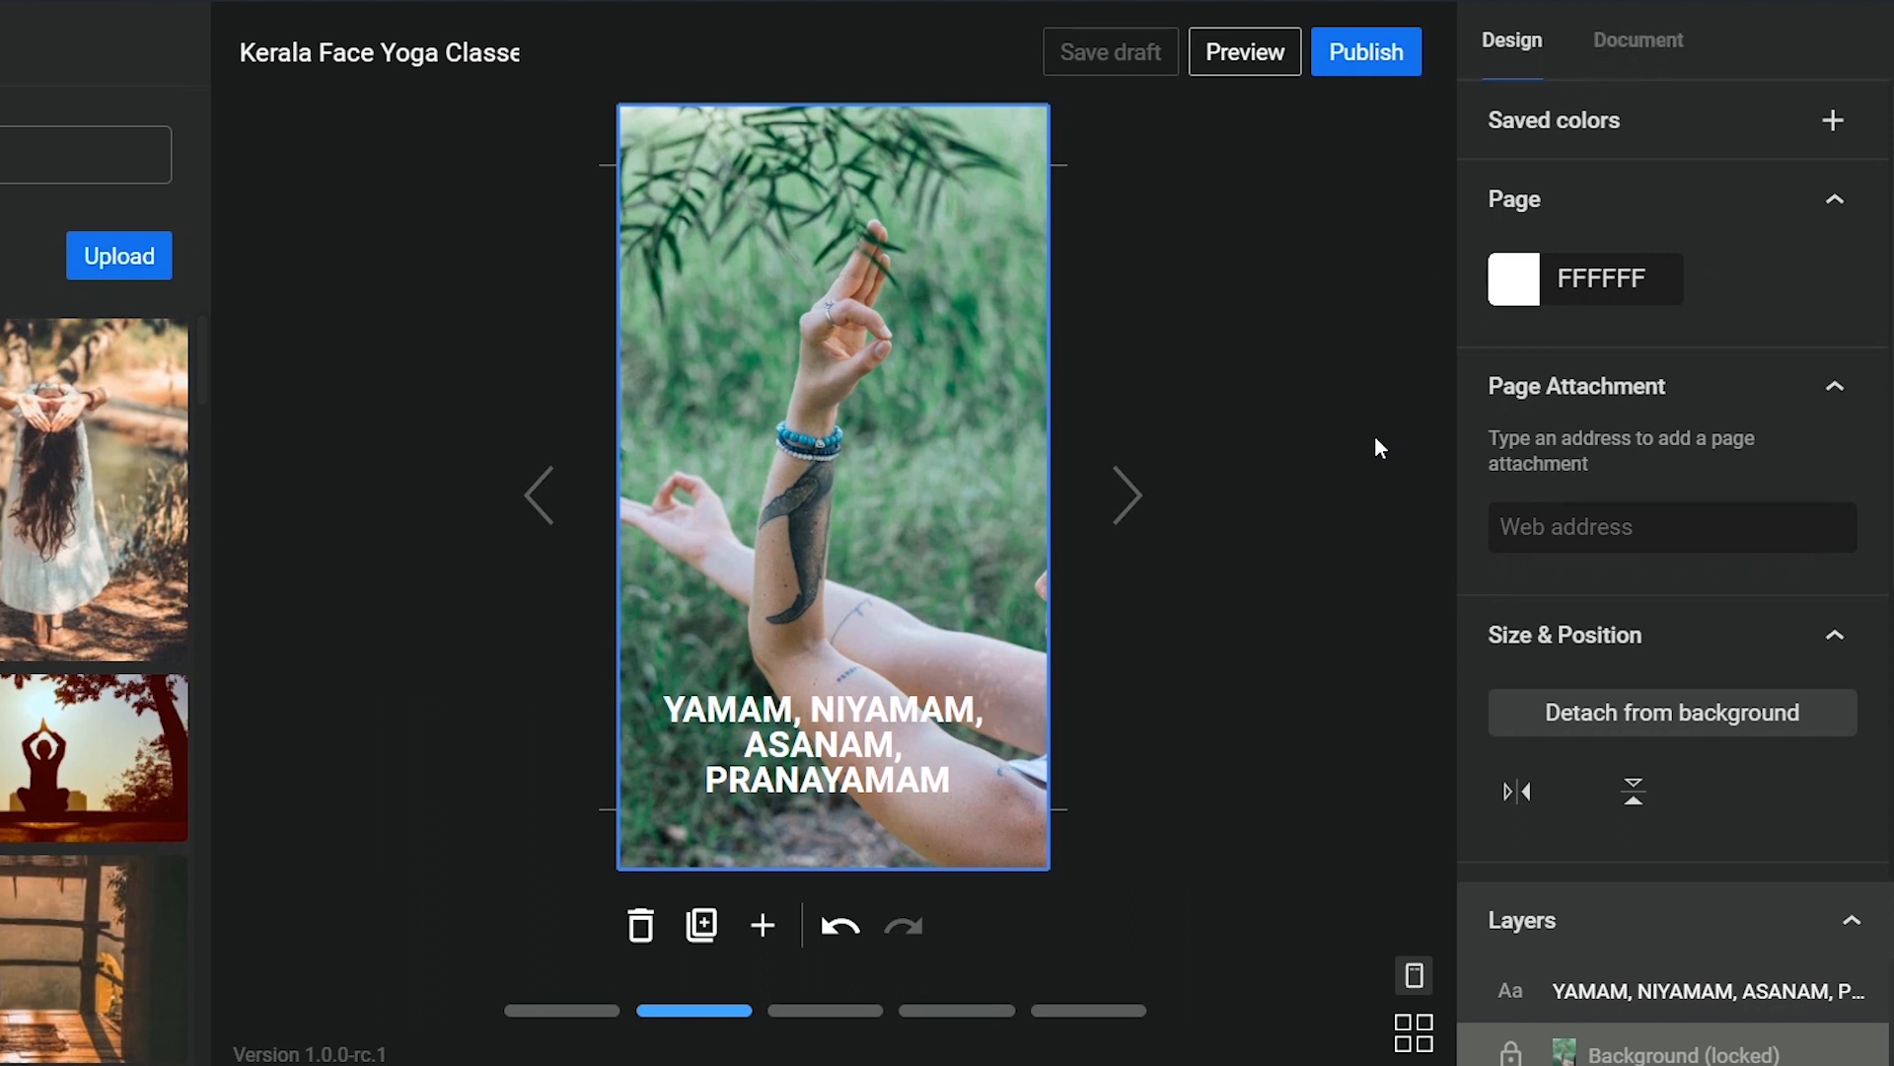
left_click(1632, 39)
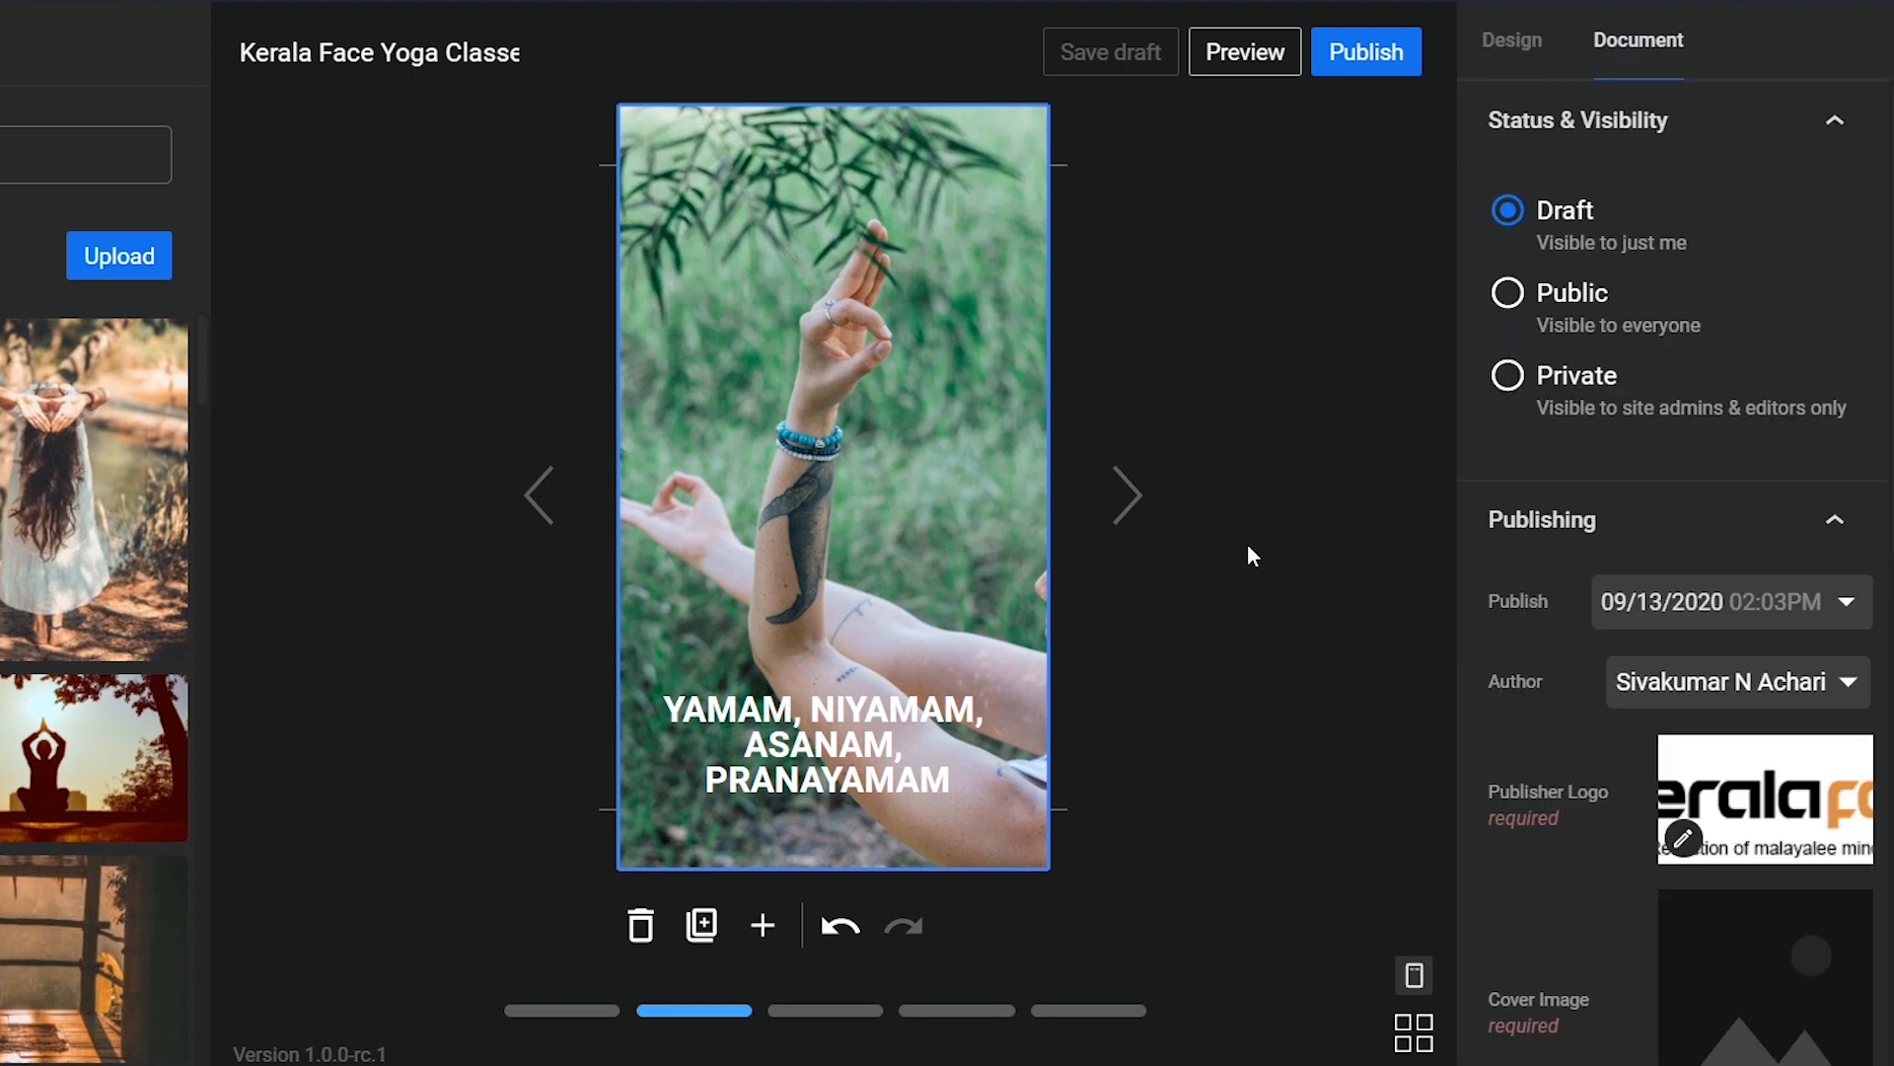
scroll(1640, 545, "down", 3)
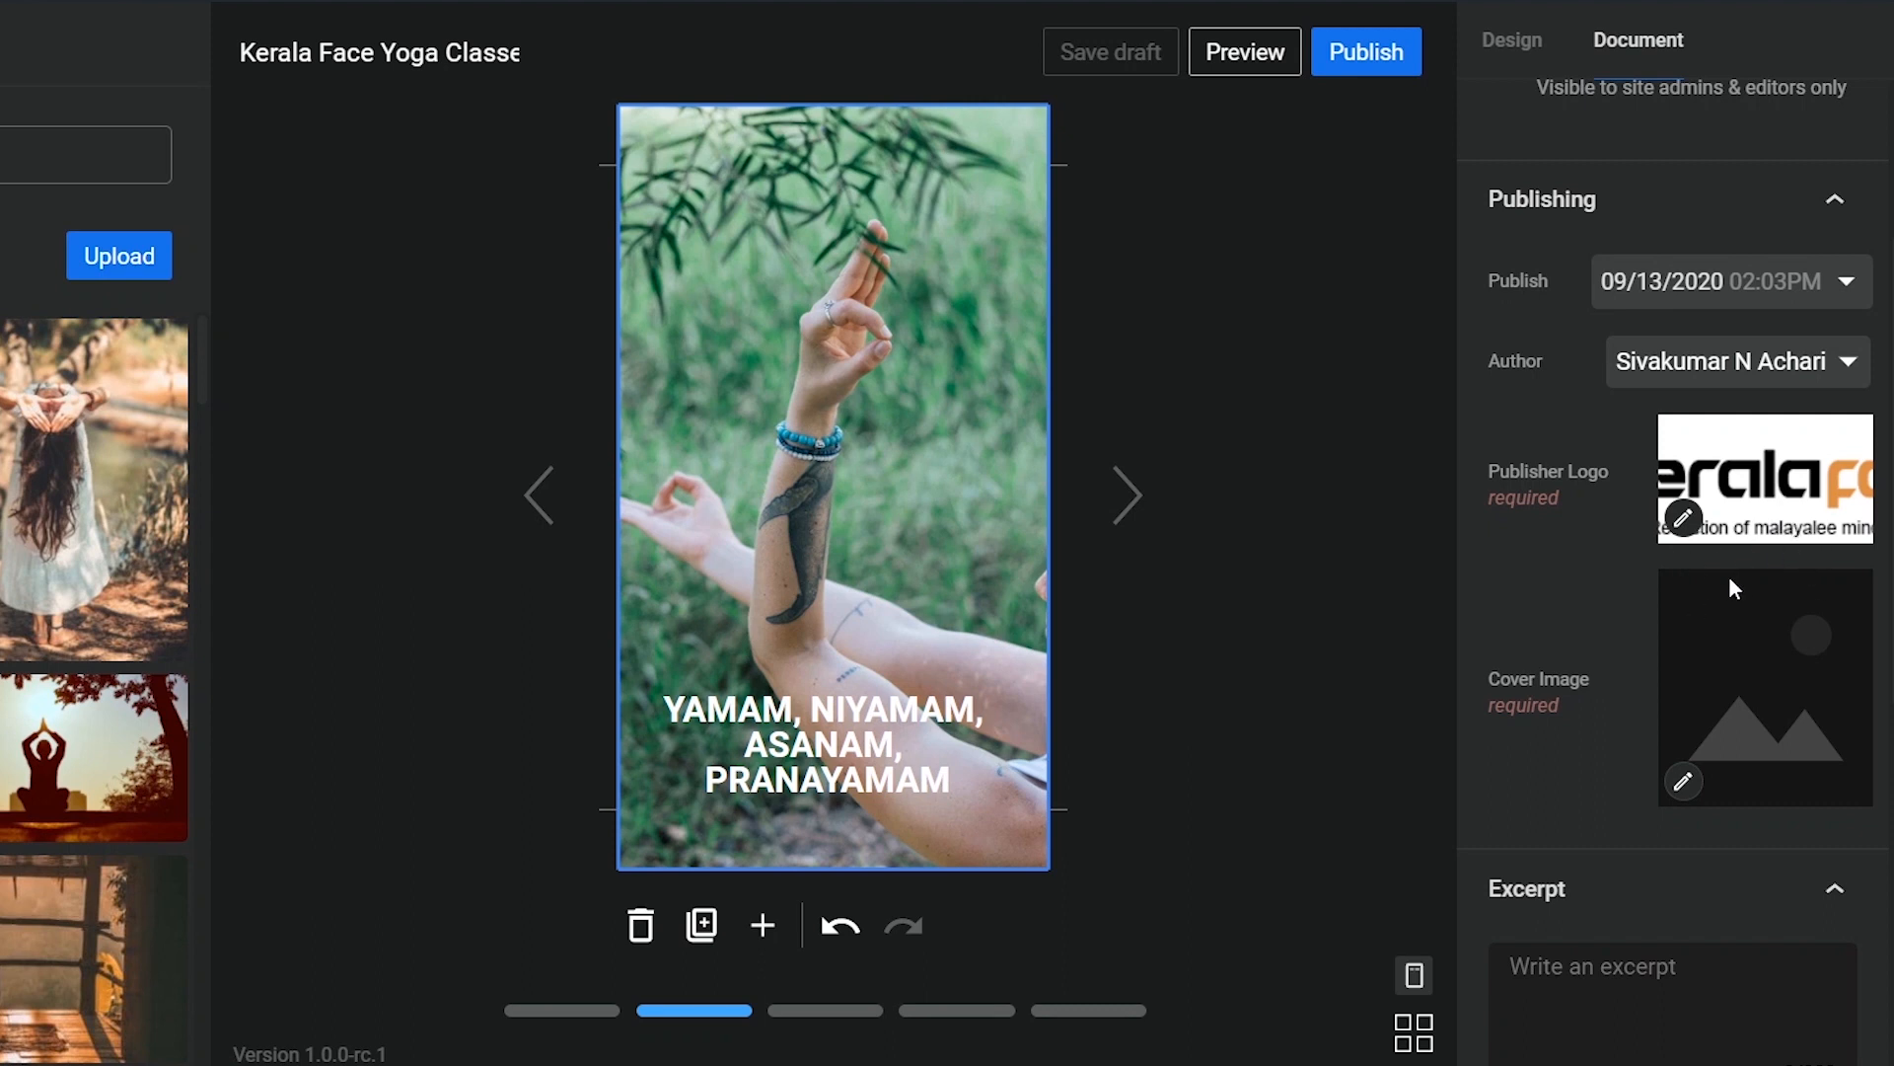
scroll(1729, 576, "down", 3)
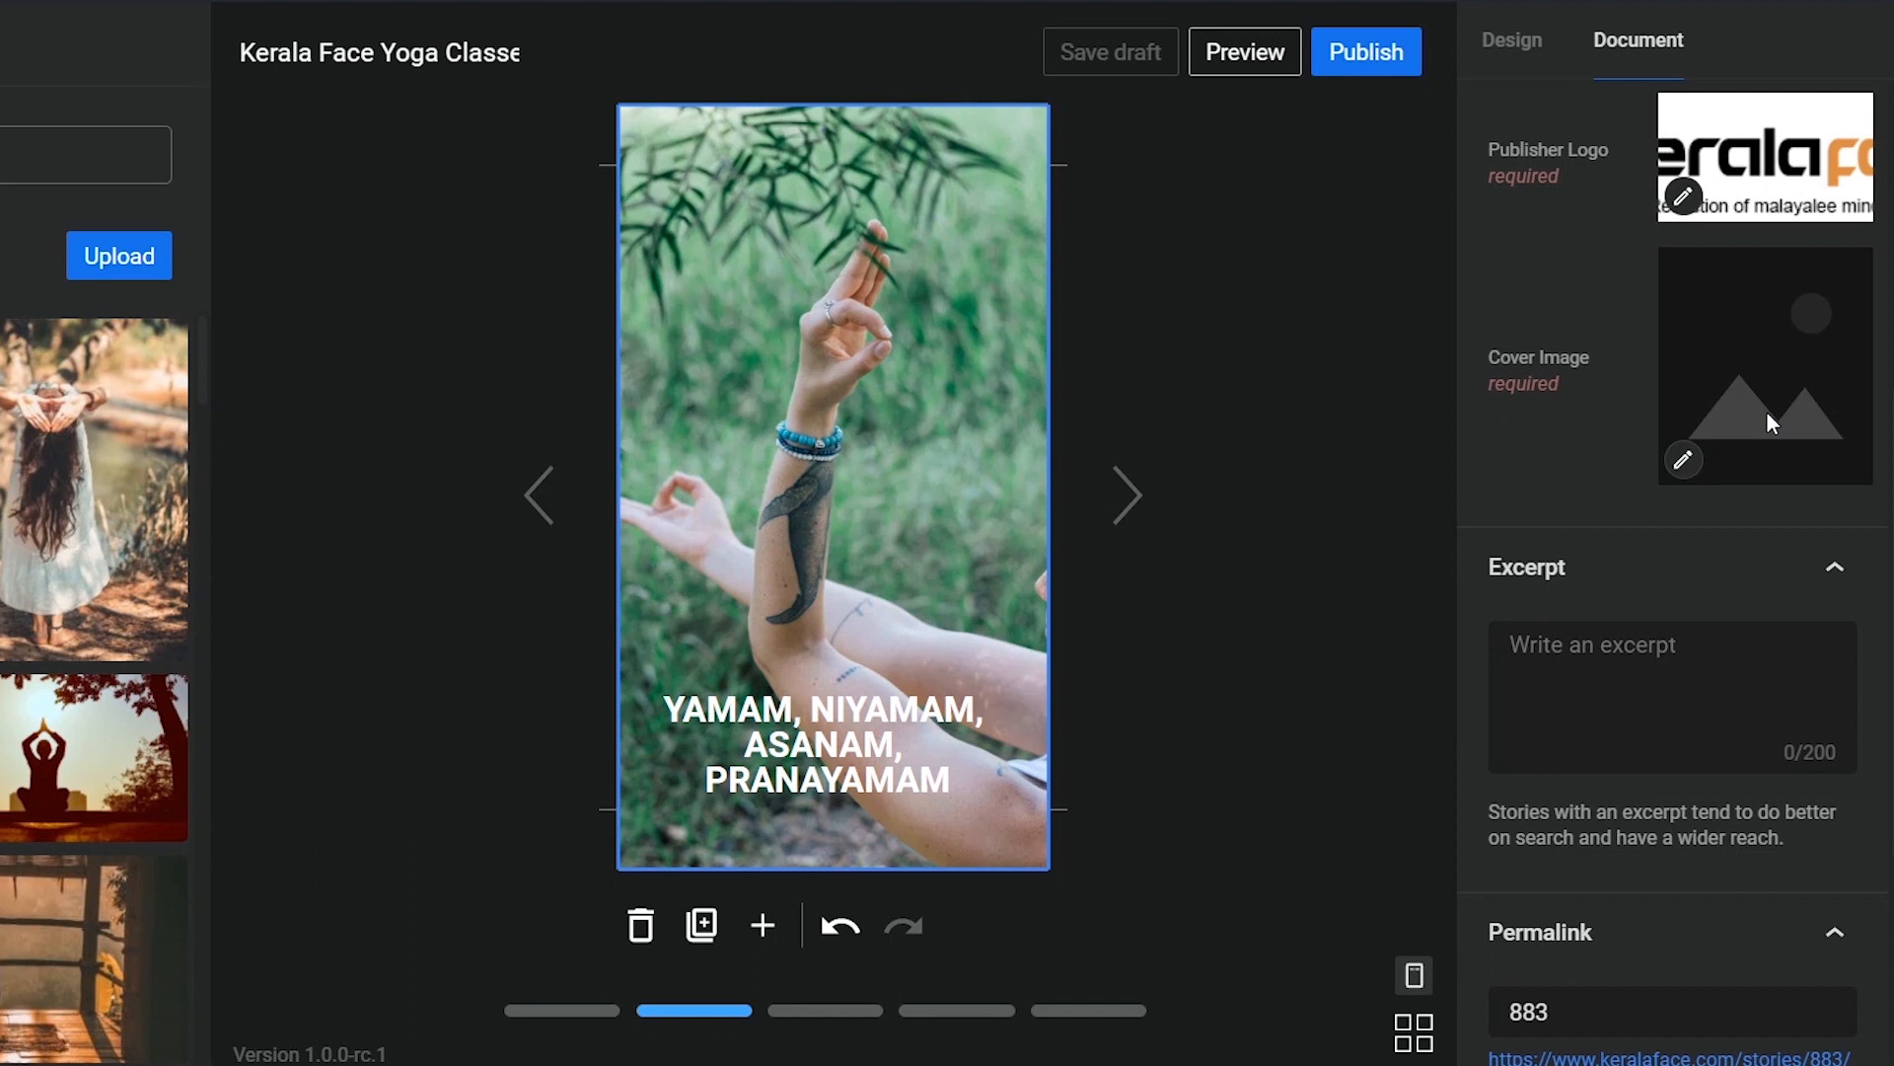
scroll(1726, 592, "down", 3)
left_click(1566, 366)
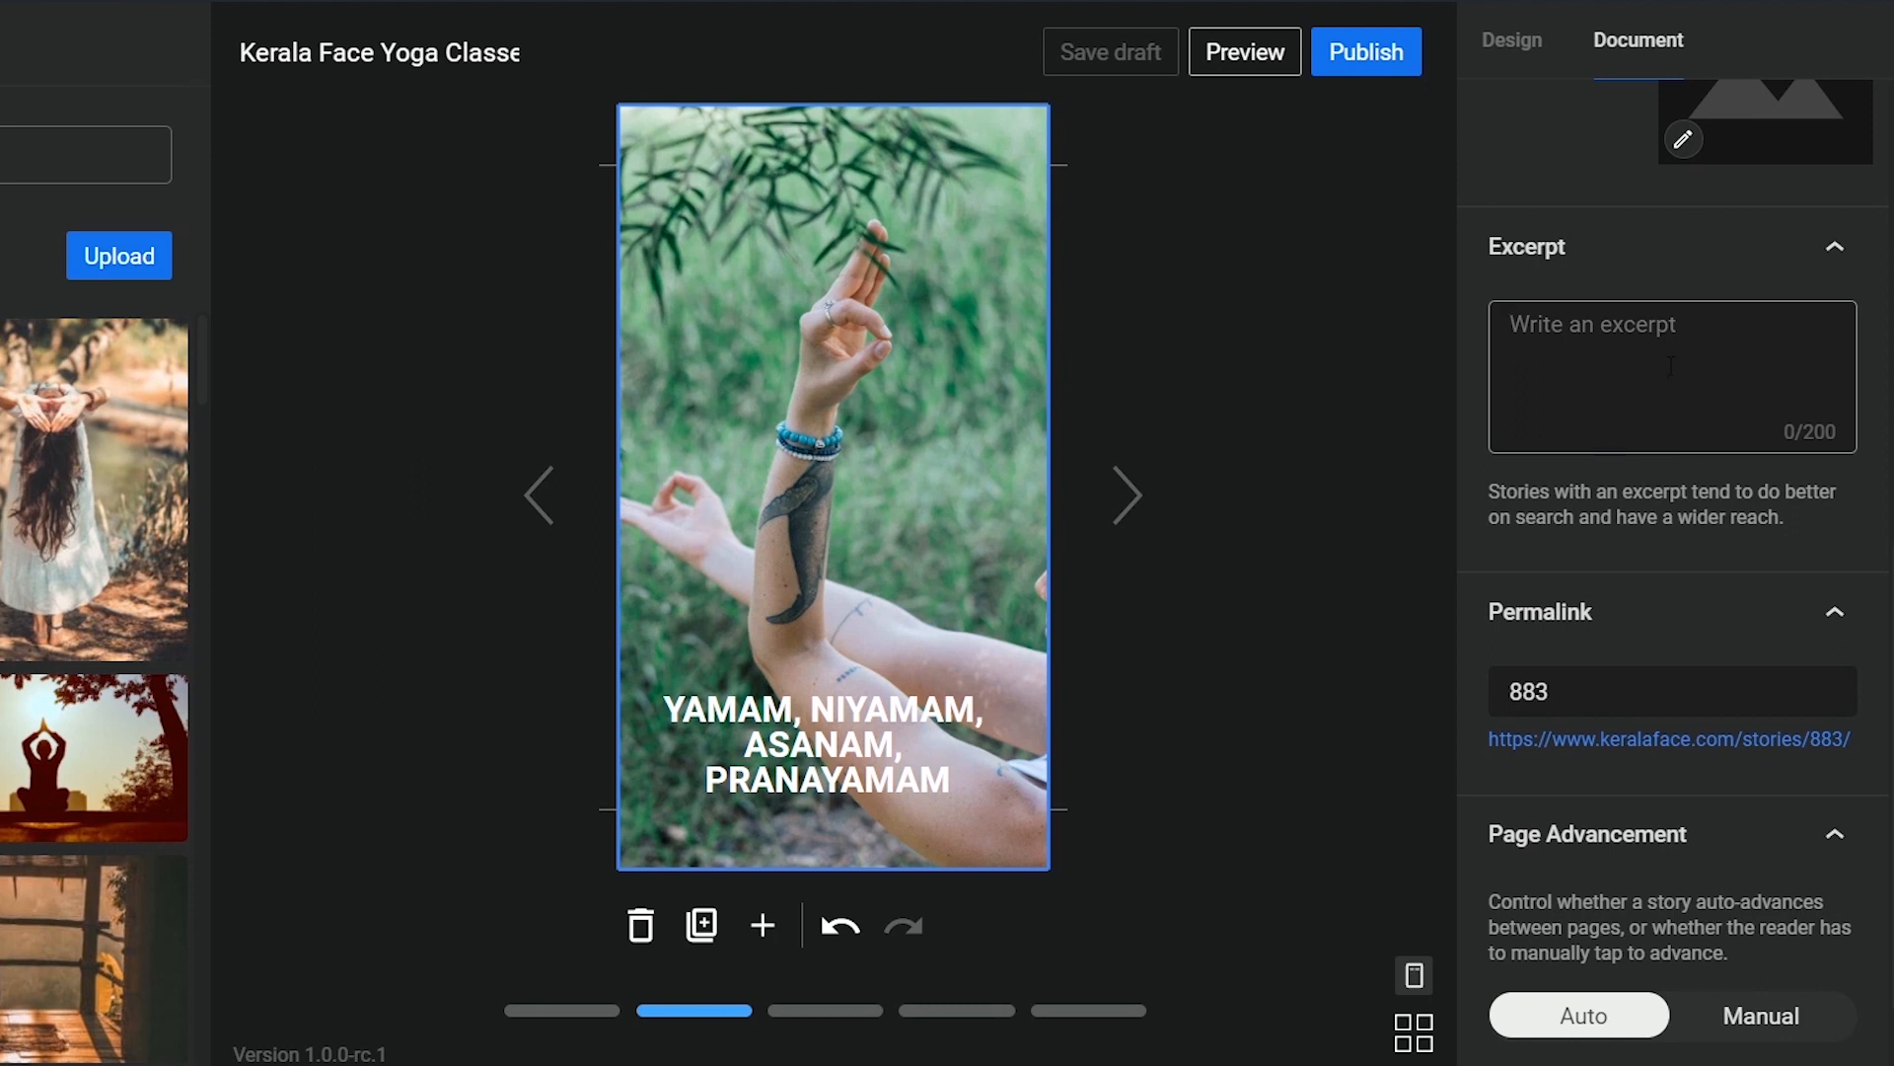
Step: Replace the story's permalink slug with "yoga-class"
scroll(1670, 366, "down", 2)
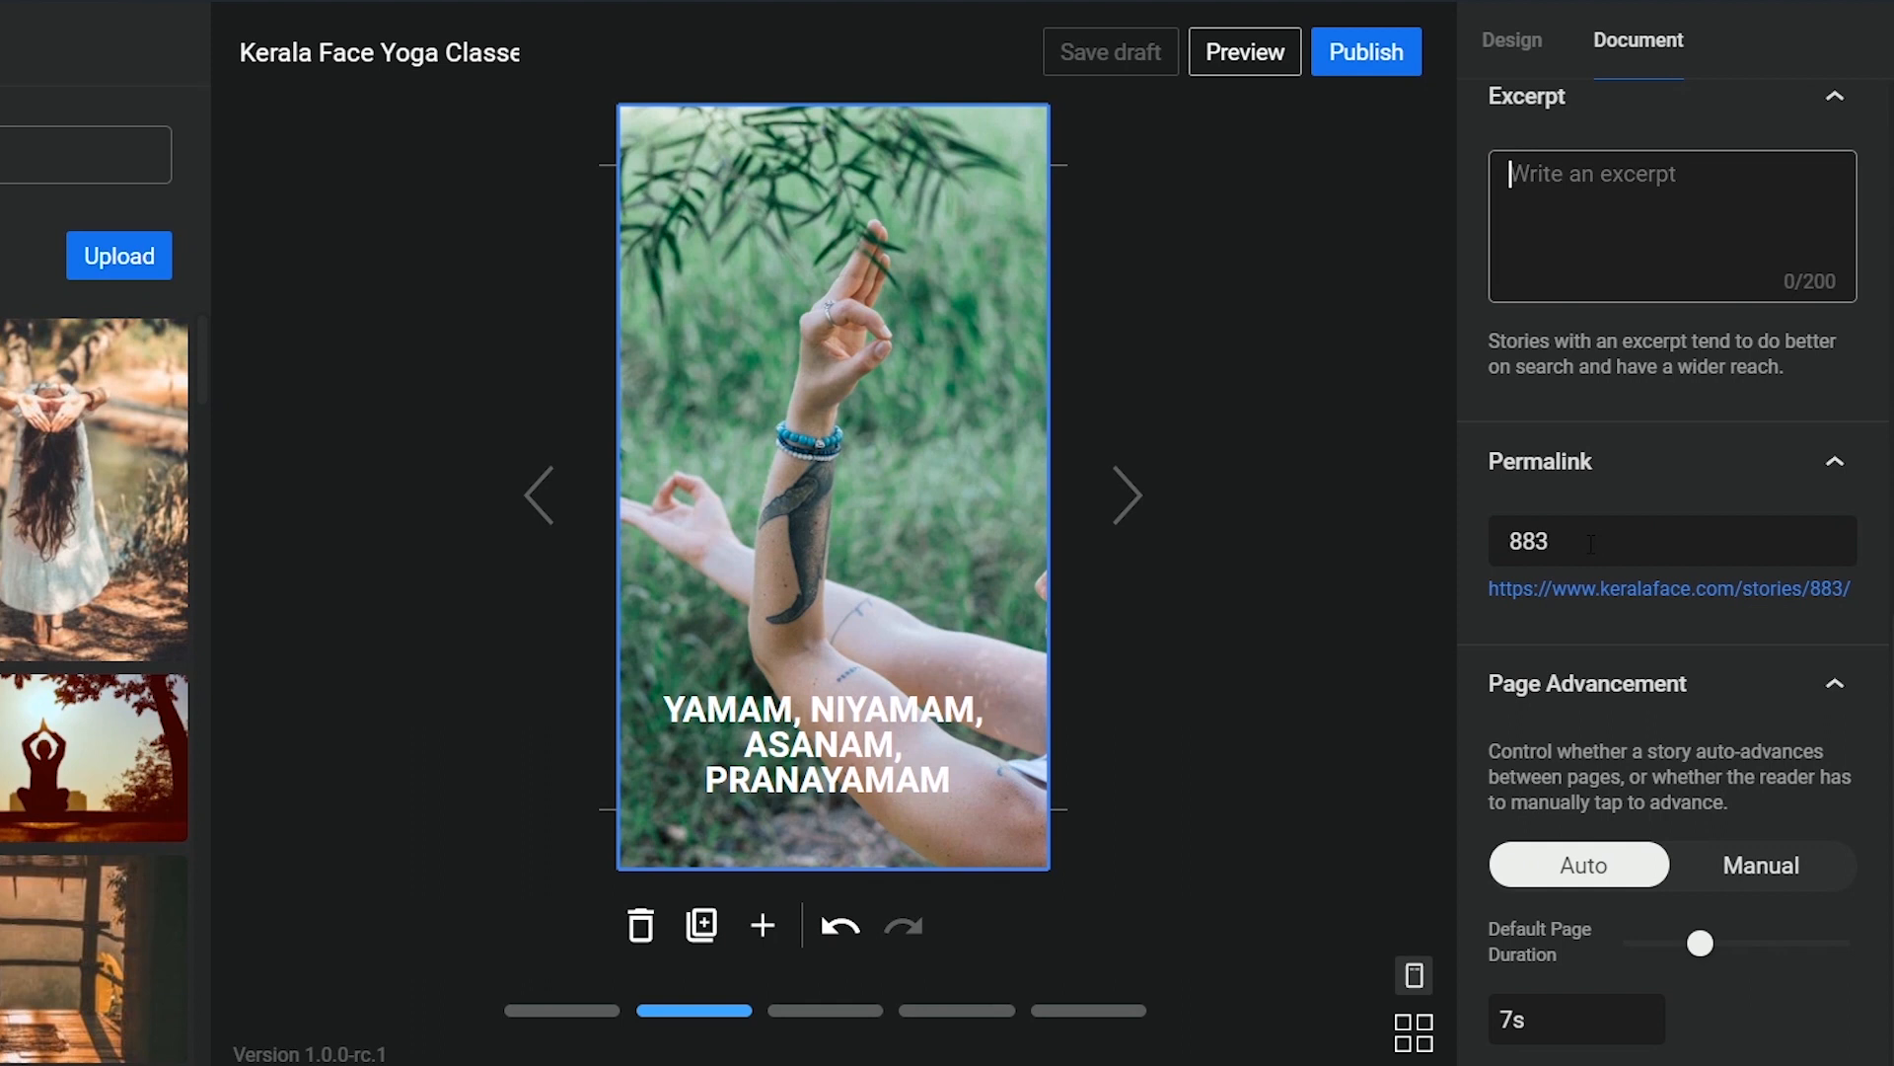
left_click_drag(1591, 543, 1431, 552)
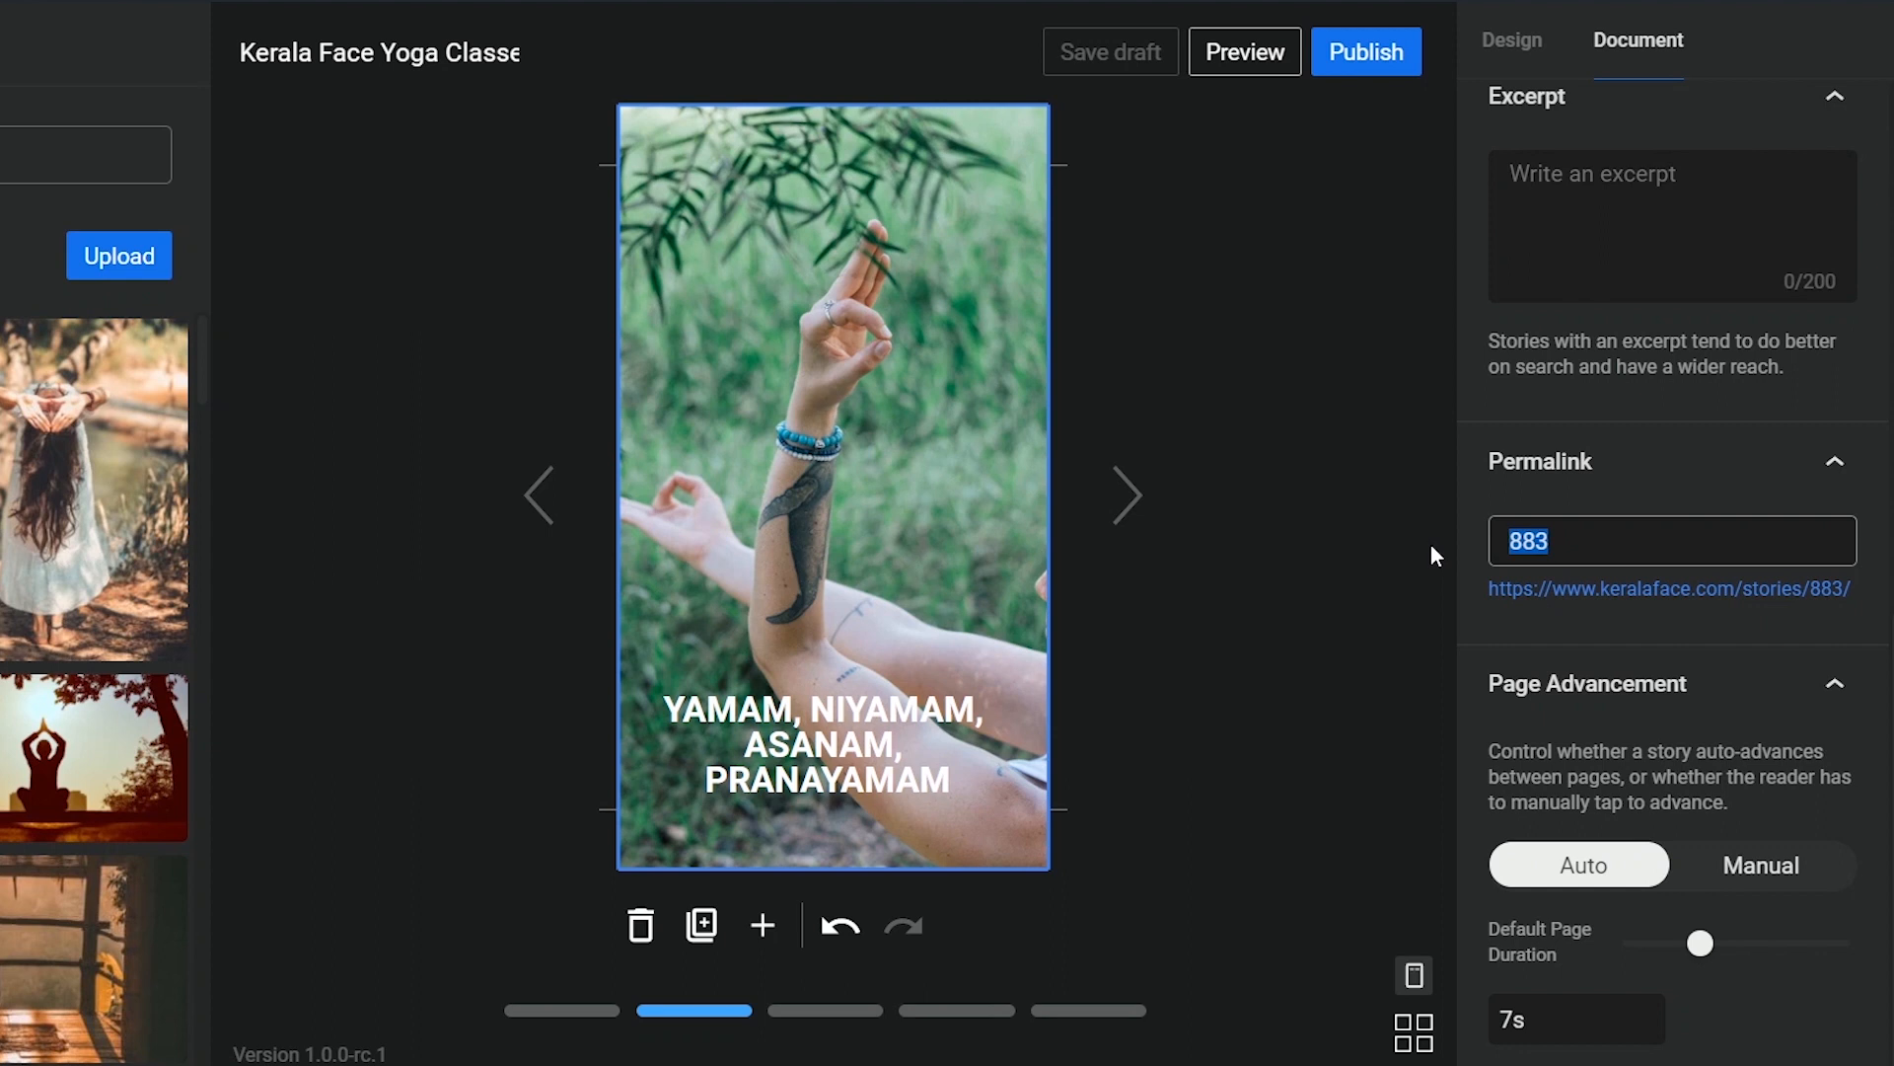
type("yoga-class")
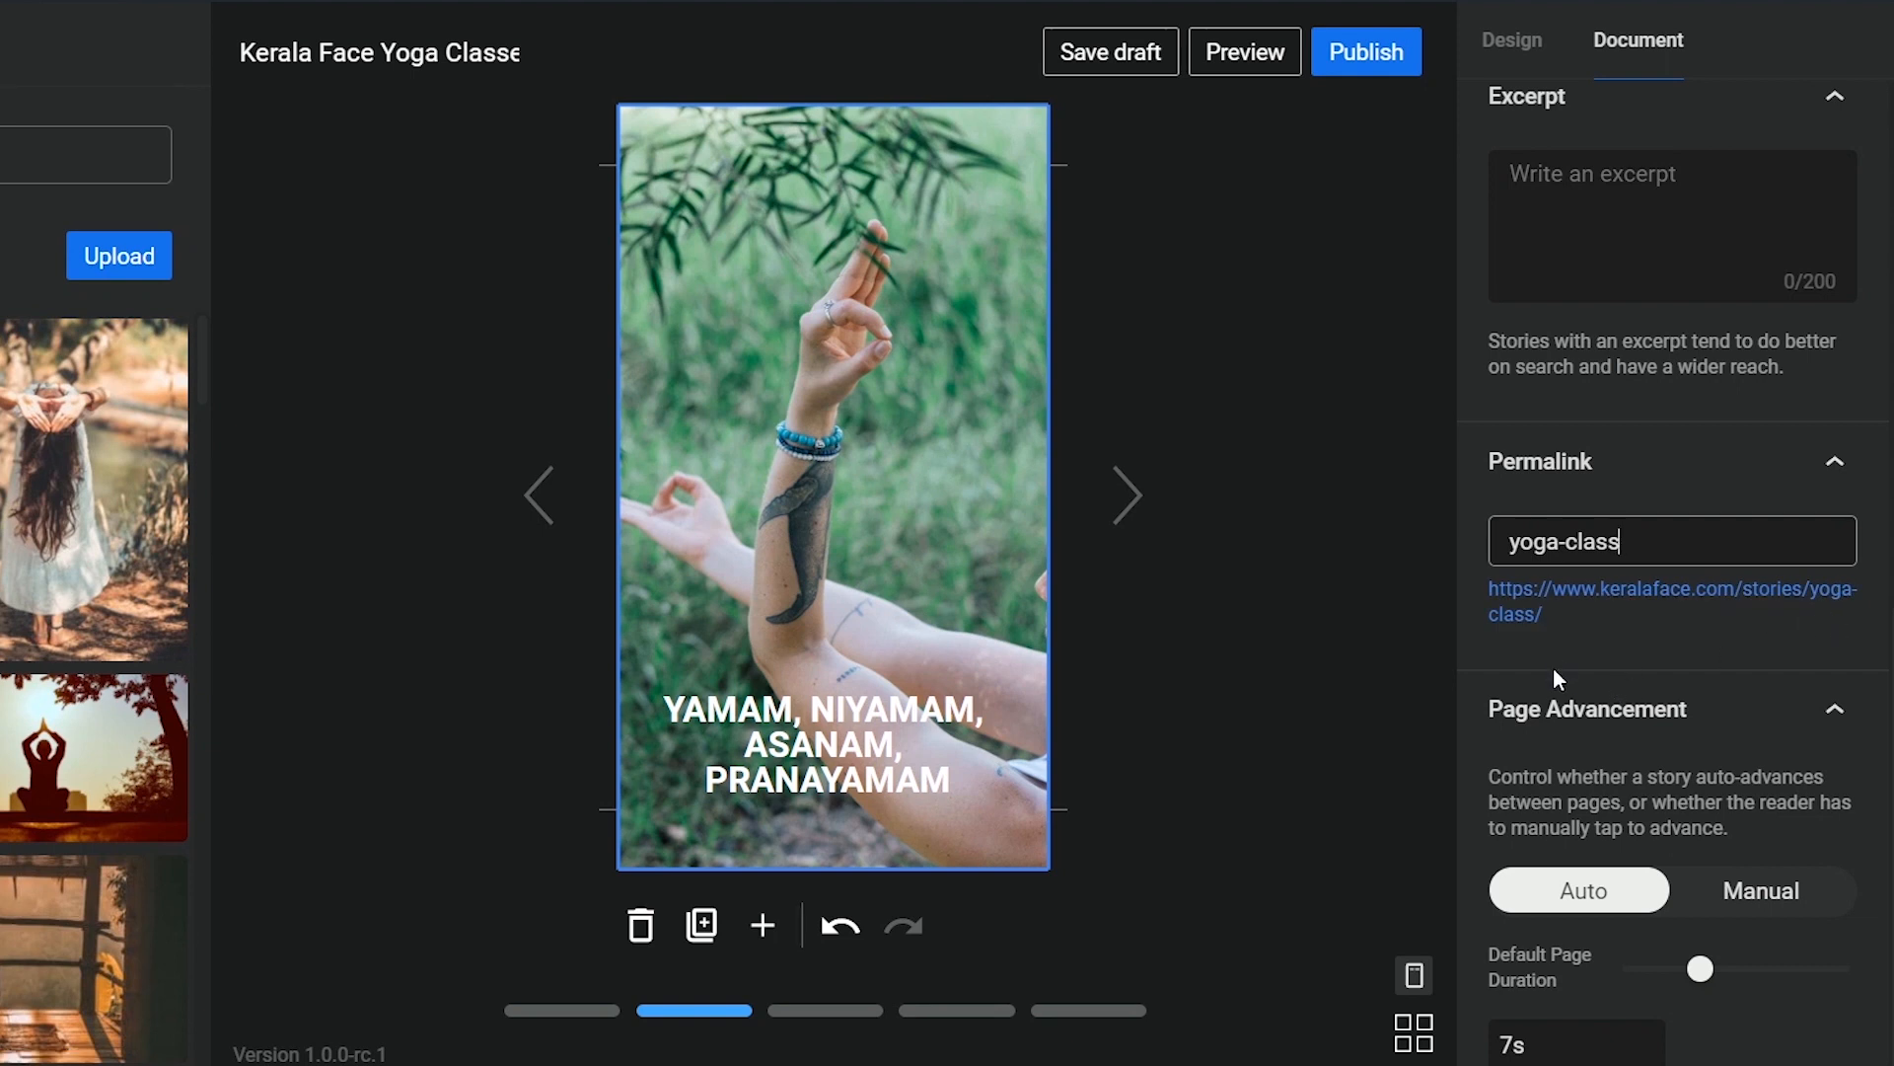
scroll(1549, 653, "up", 10)
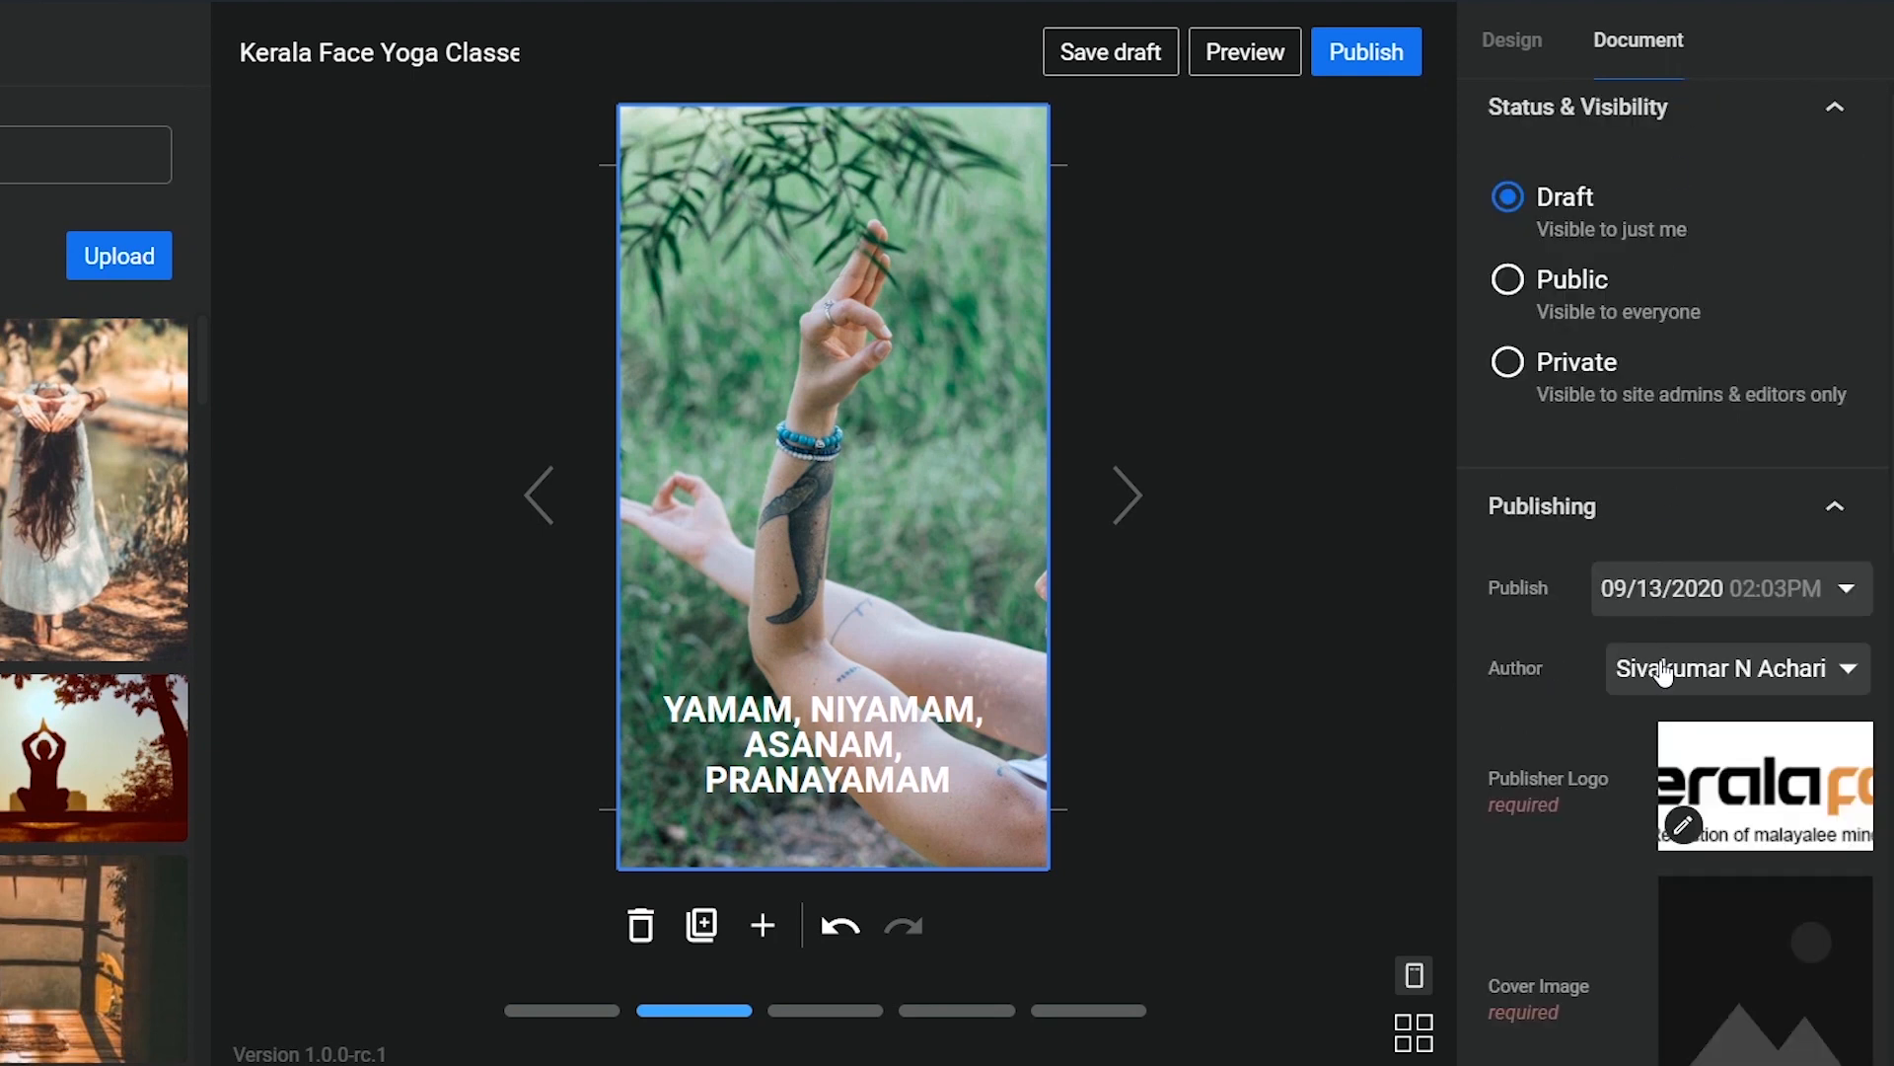
Step: Copy the link address of the part 1 Ashtanga yoga post and paste it as the first story page's attachment address
left_click(1514, 44)
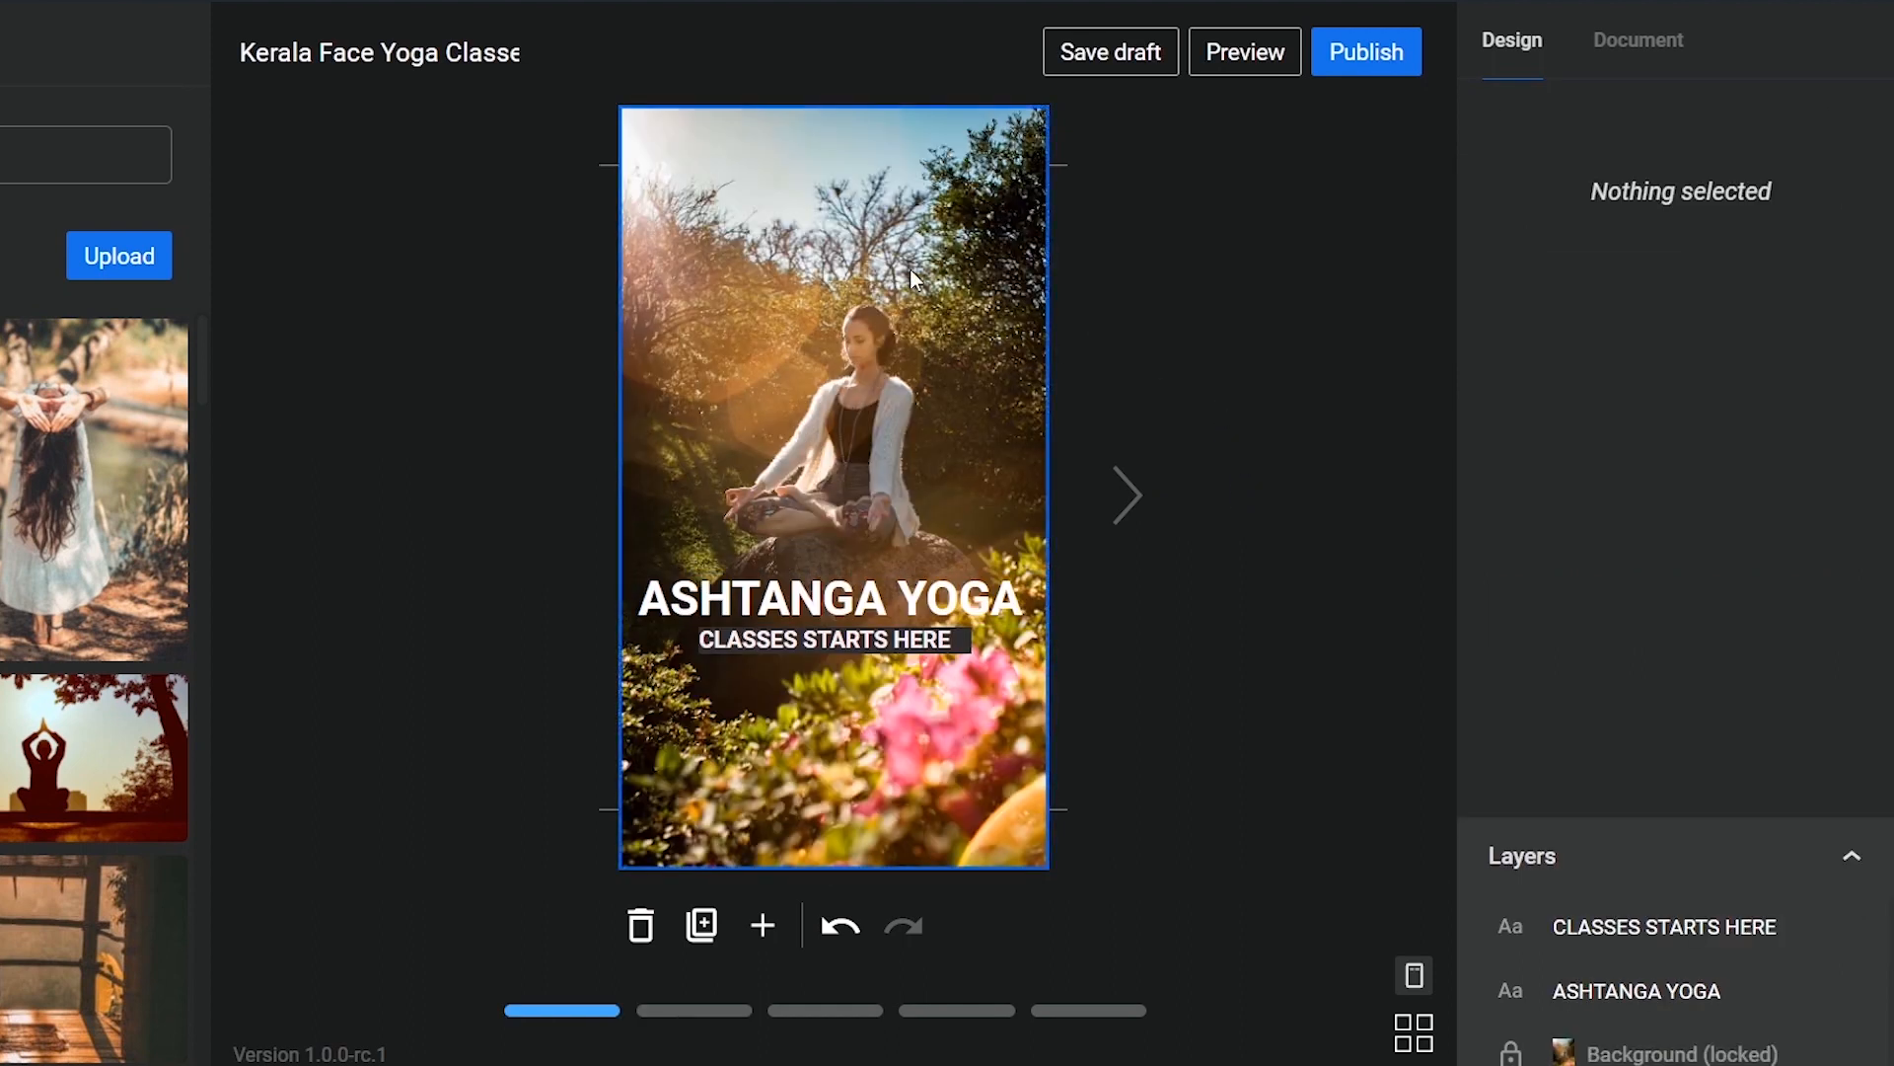
left_click(984, 377)
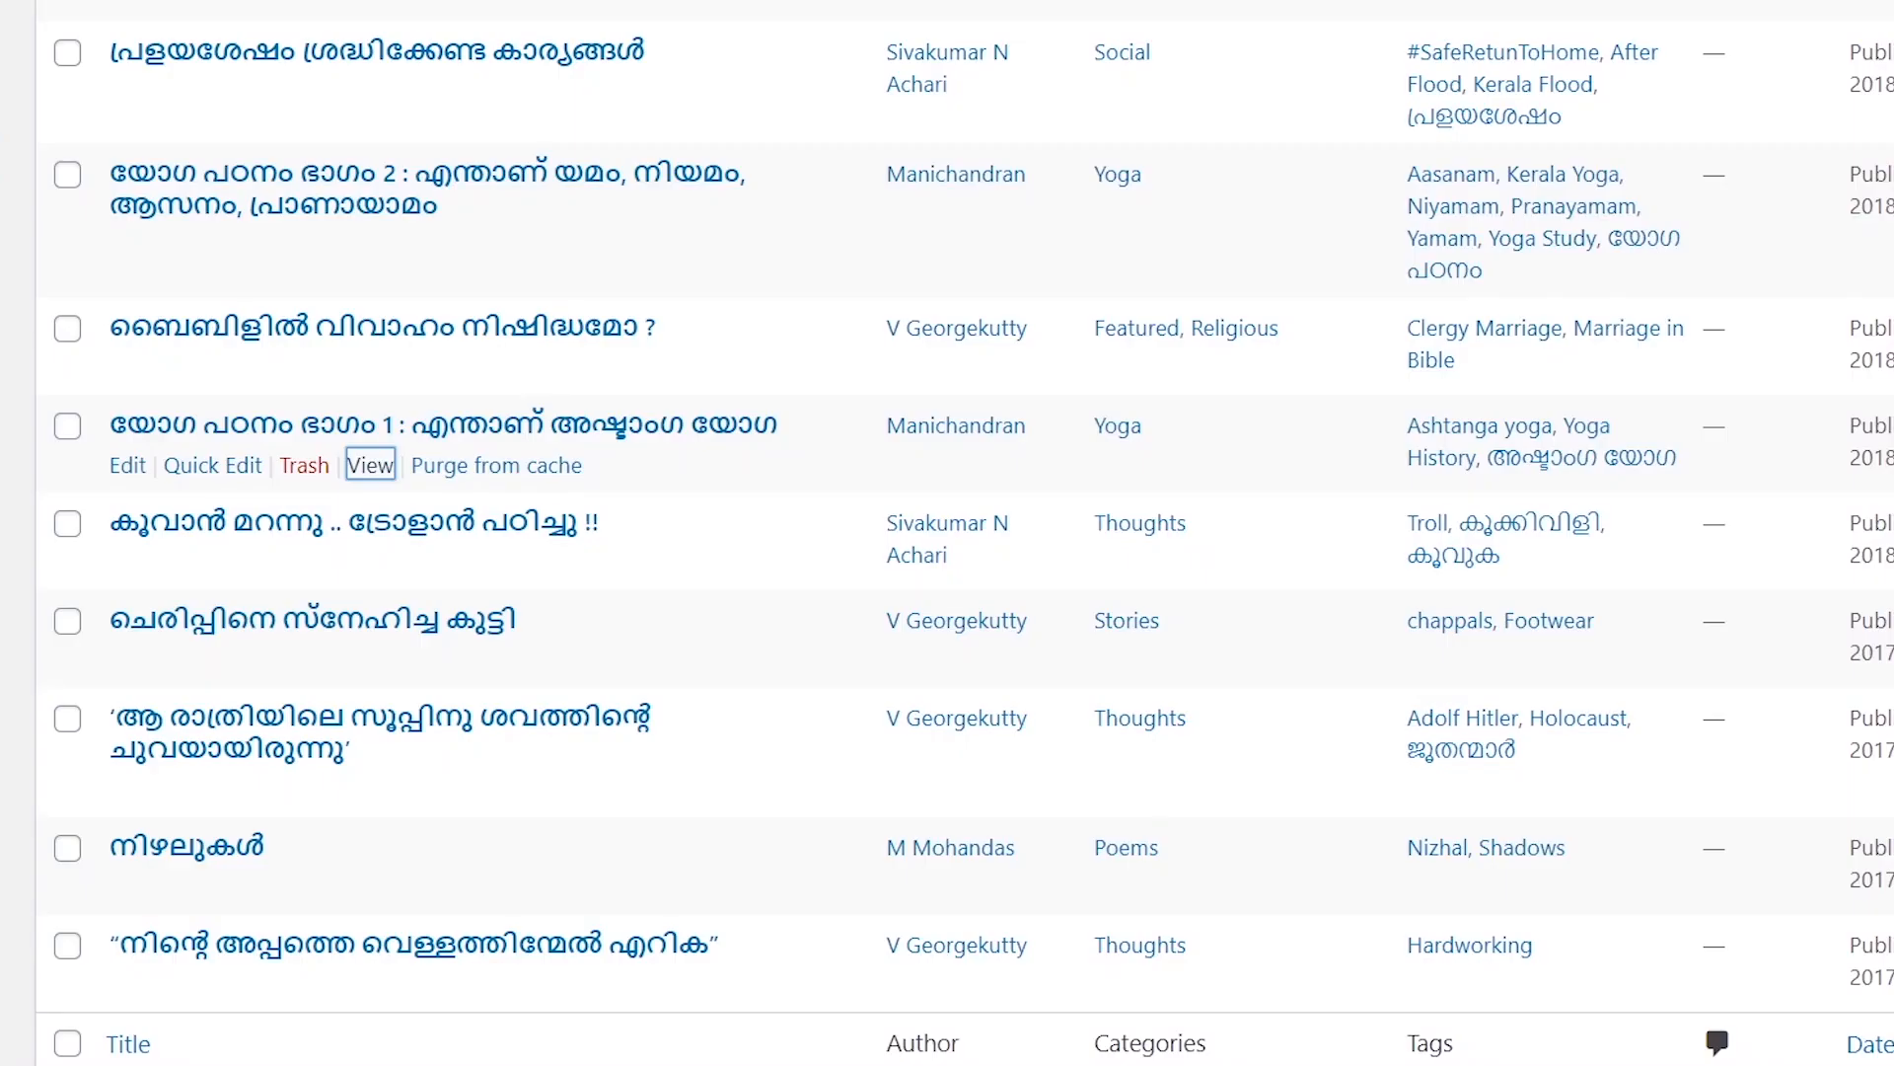
right_click(388, 477)
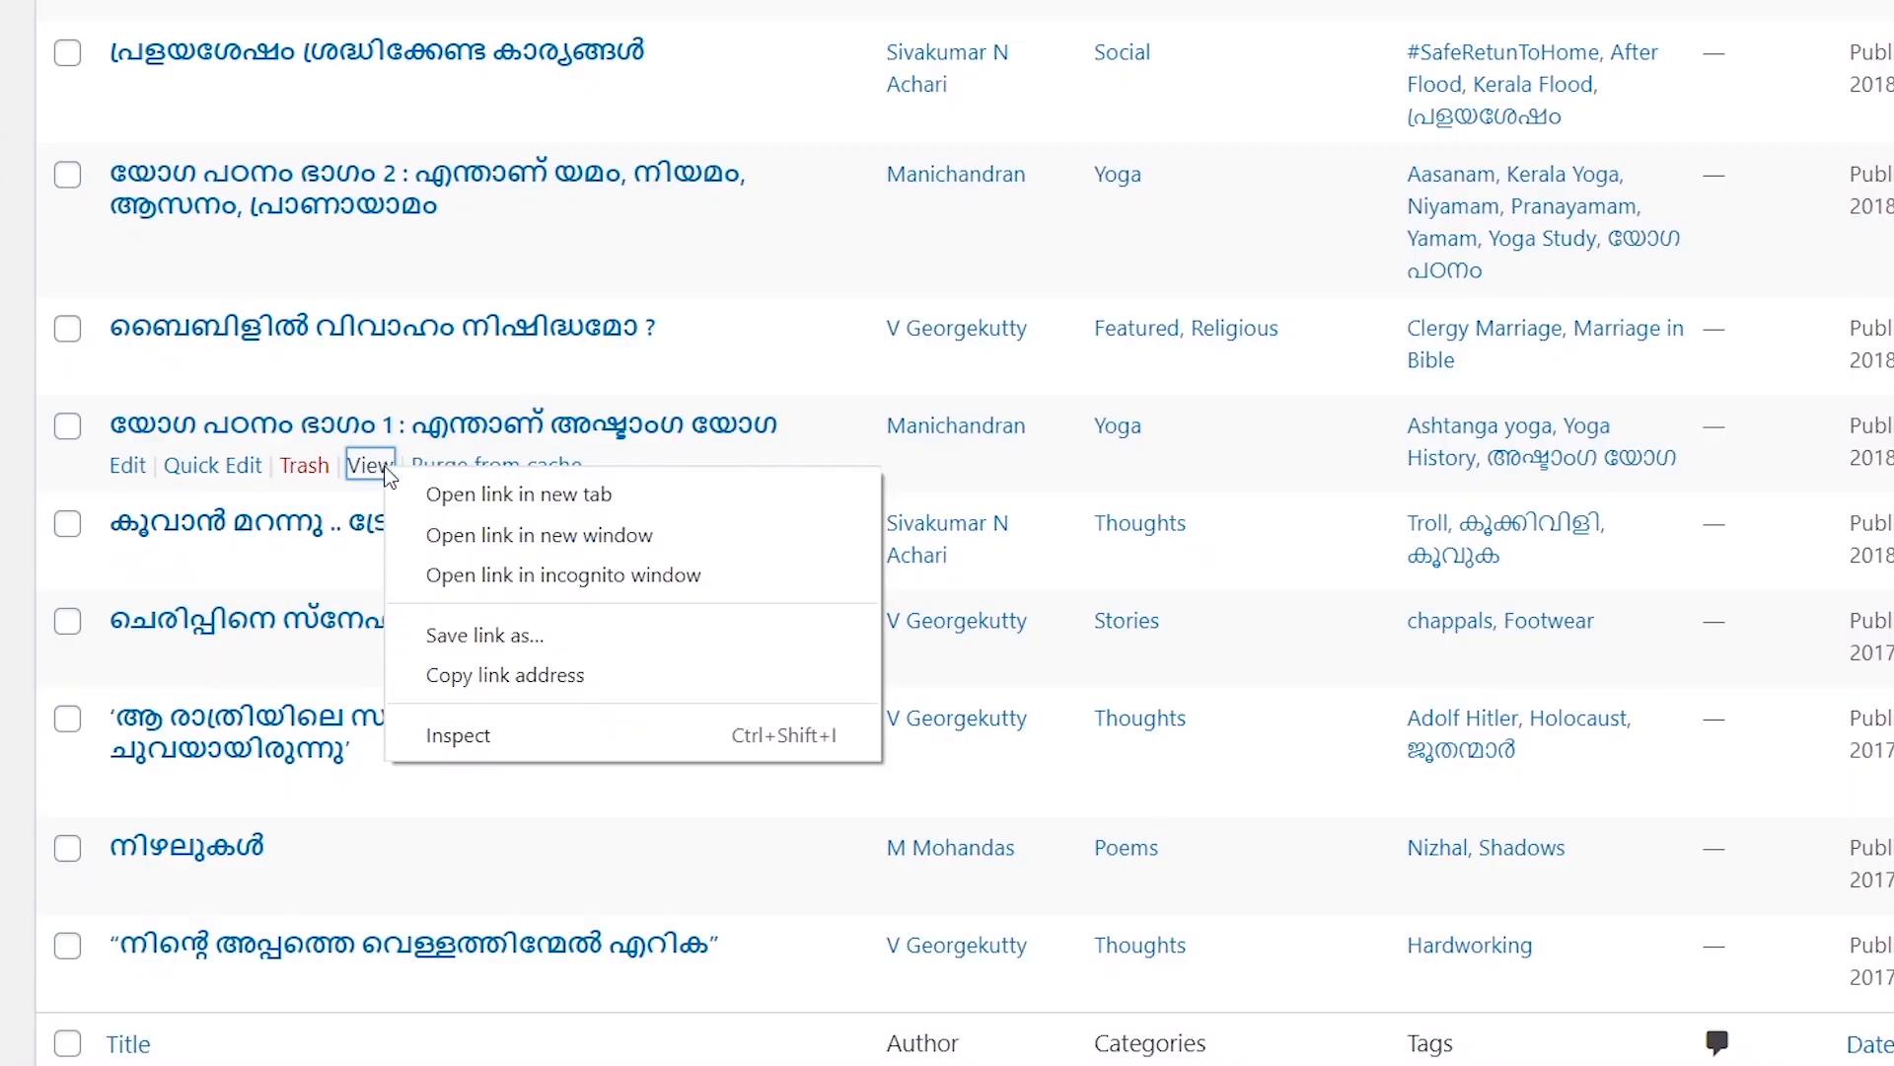
left_click(513, 670)
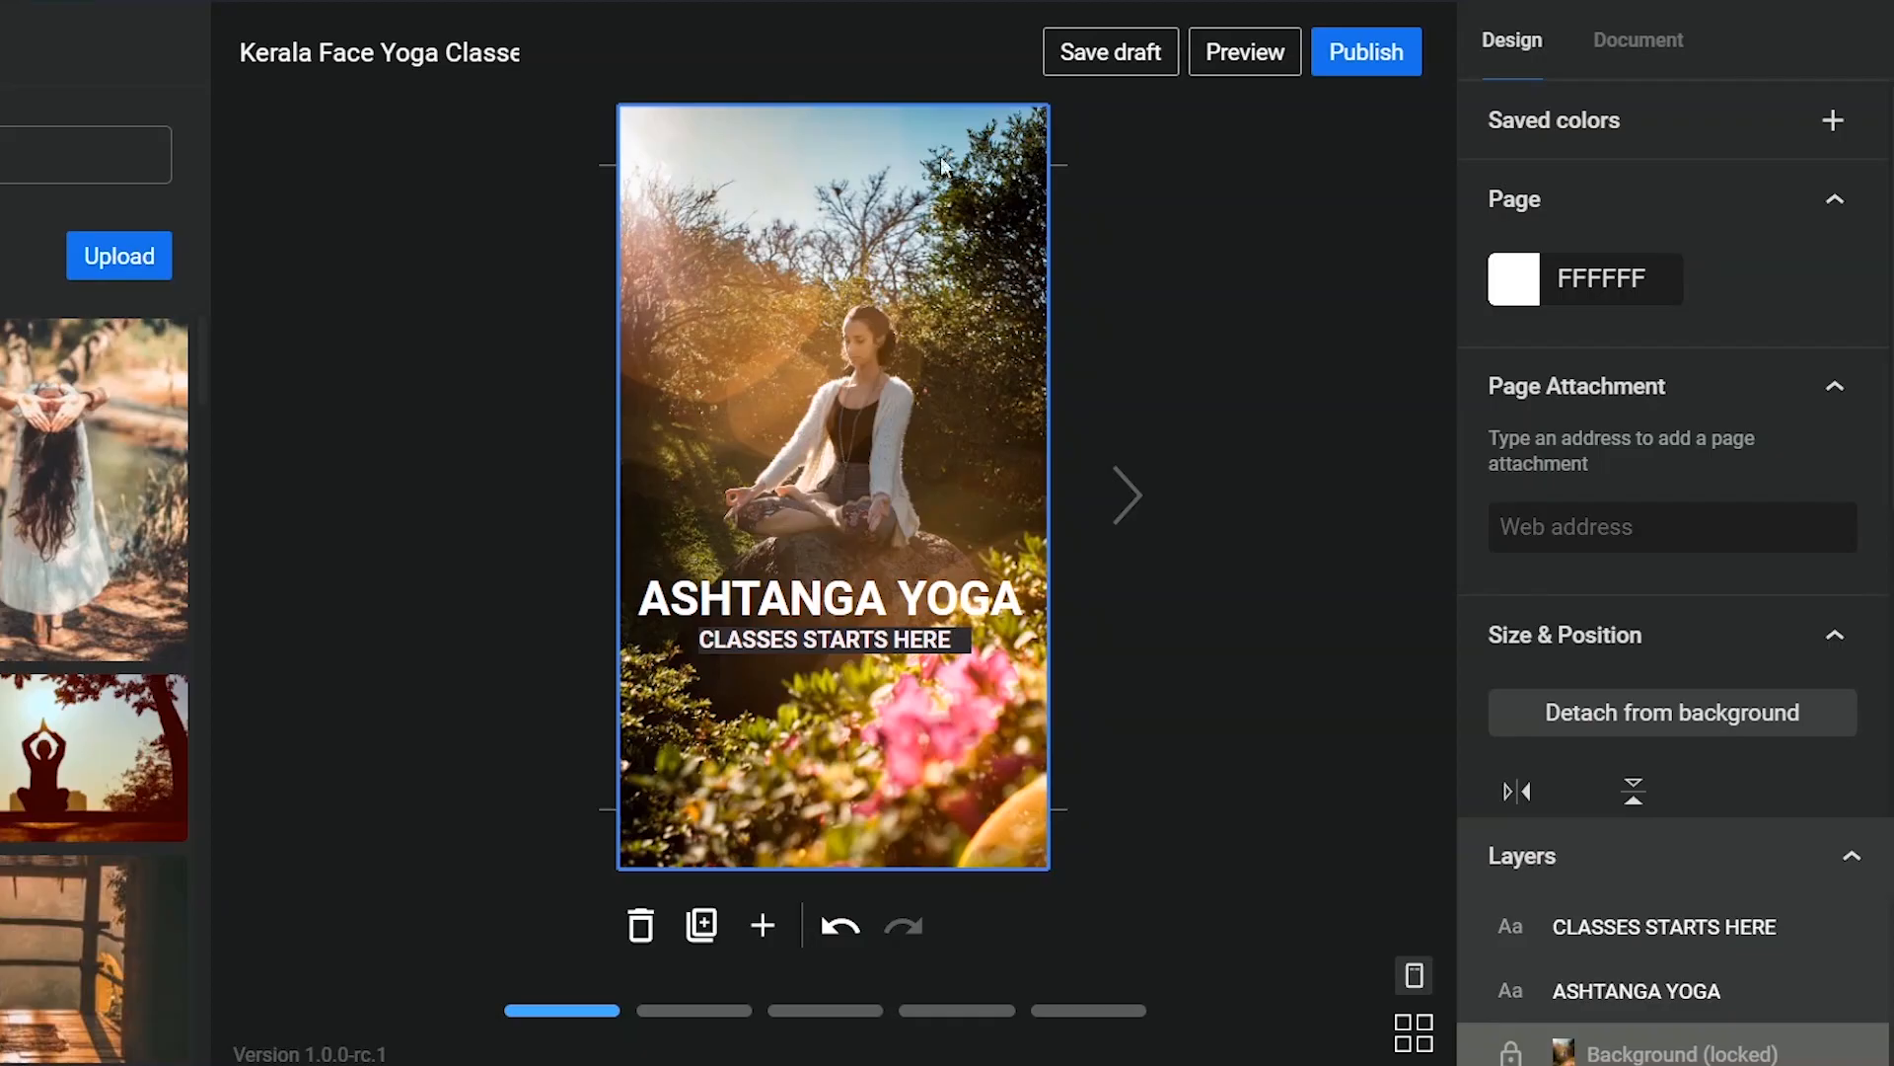
left_click(1596, 527)
right_click(1521, 525)
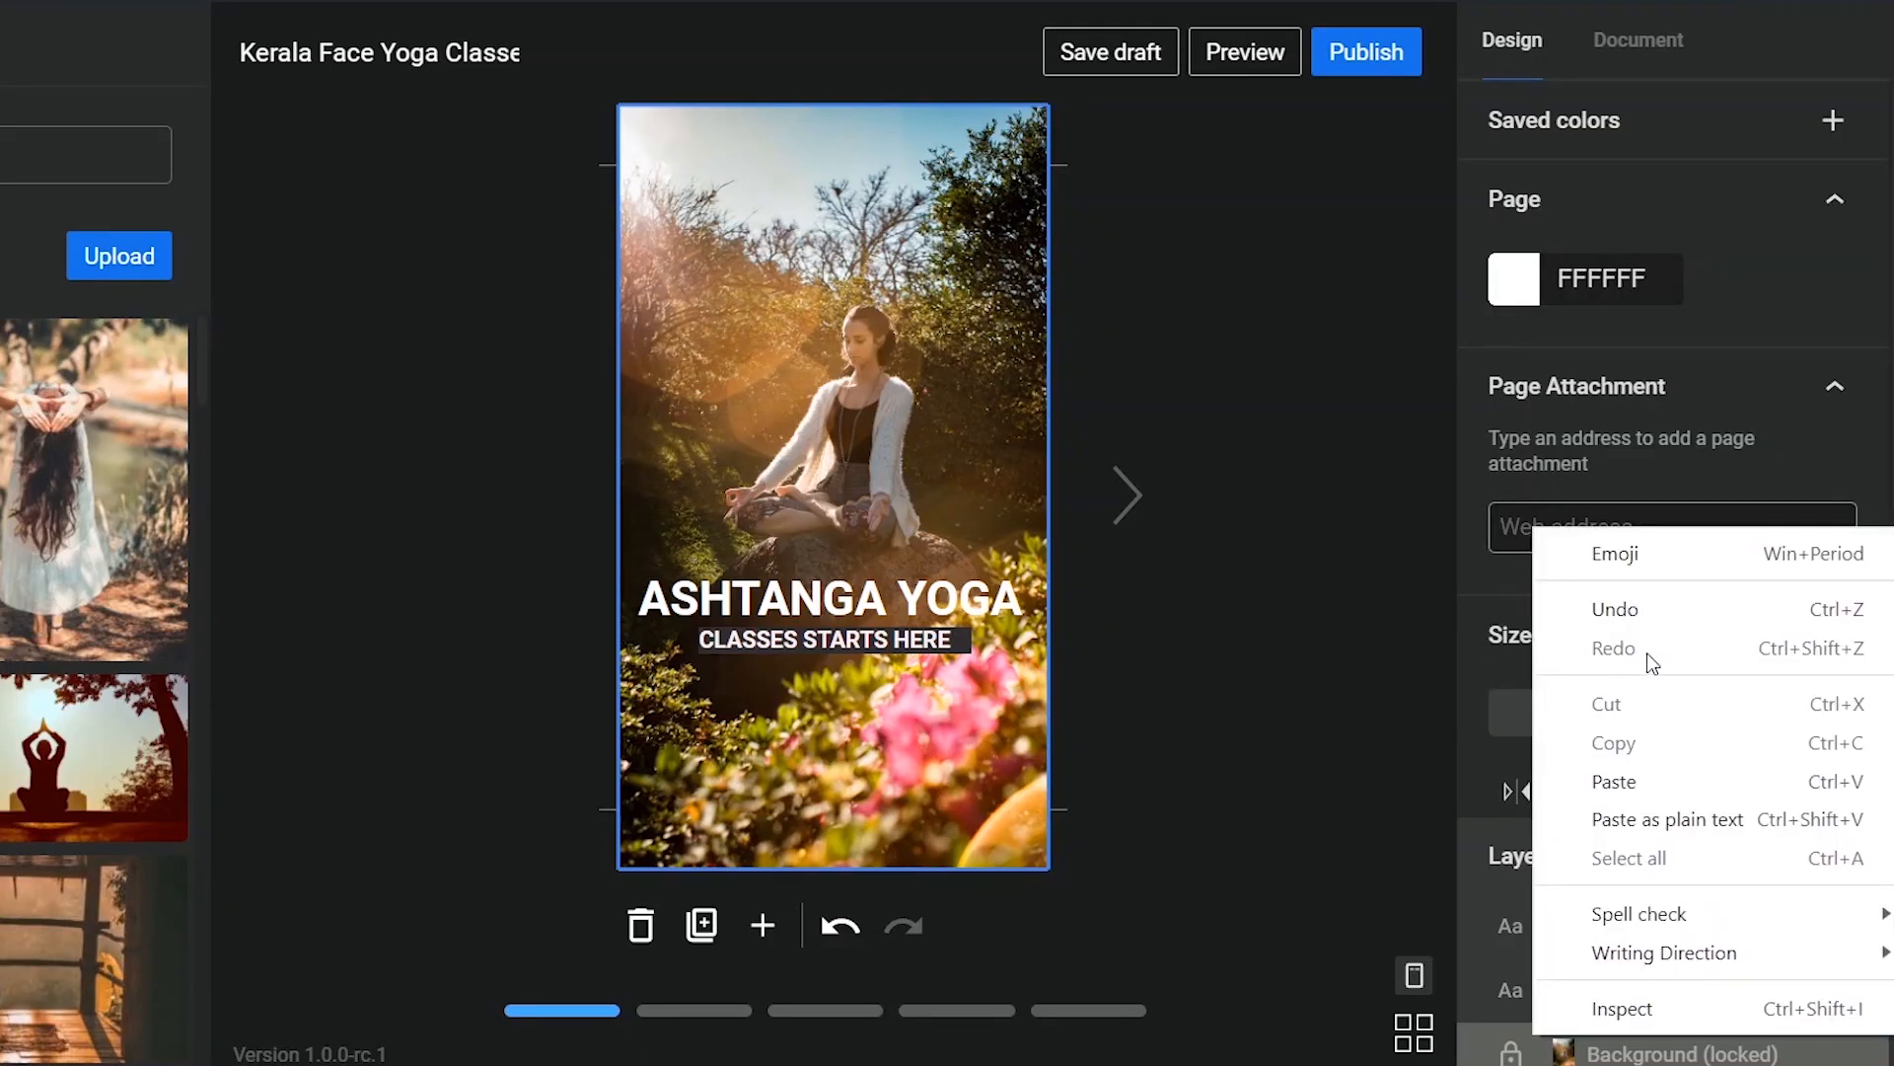
left_click(1666, 783)
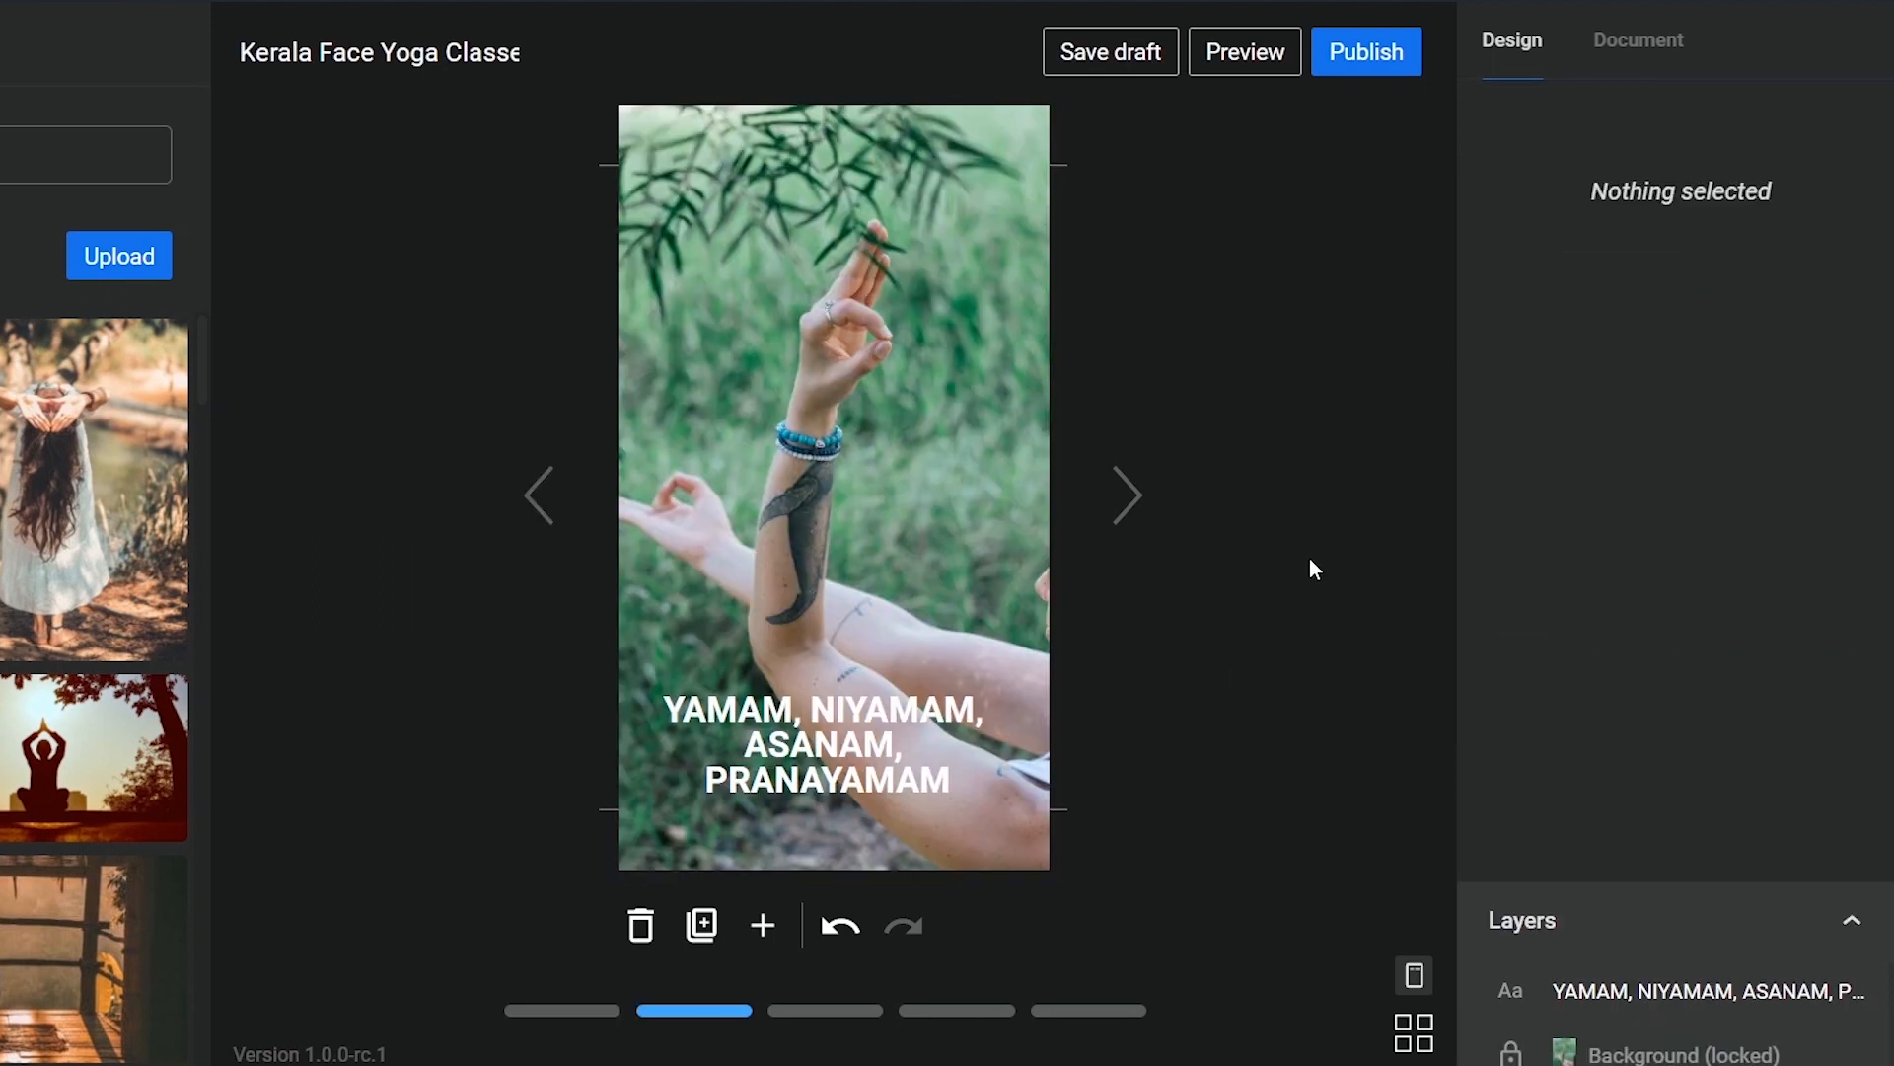
Step: Link the "YAMAM, NIYAMAM, ASANAM, PRANAYAMAM" heading on the second page to the copied address of the part 2 yoga post
left_click(879, 758)
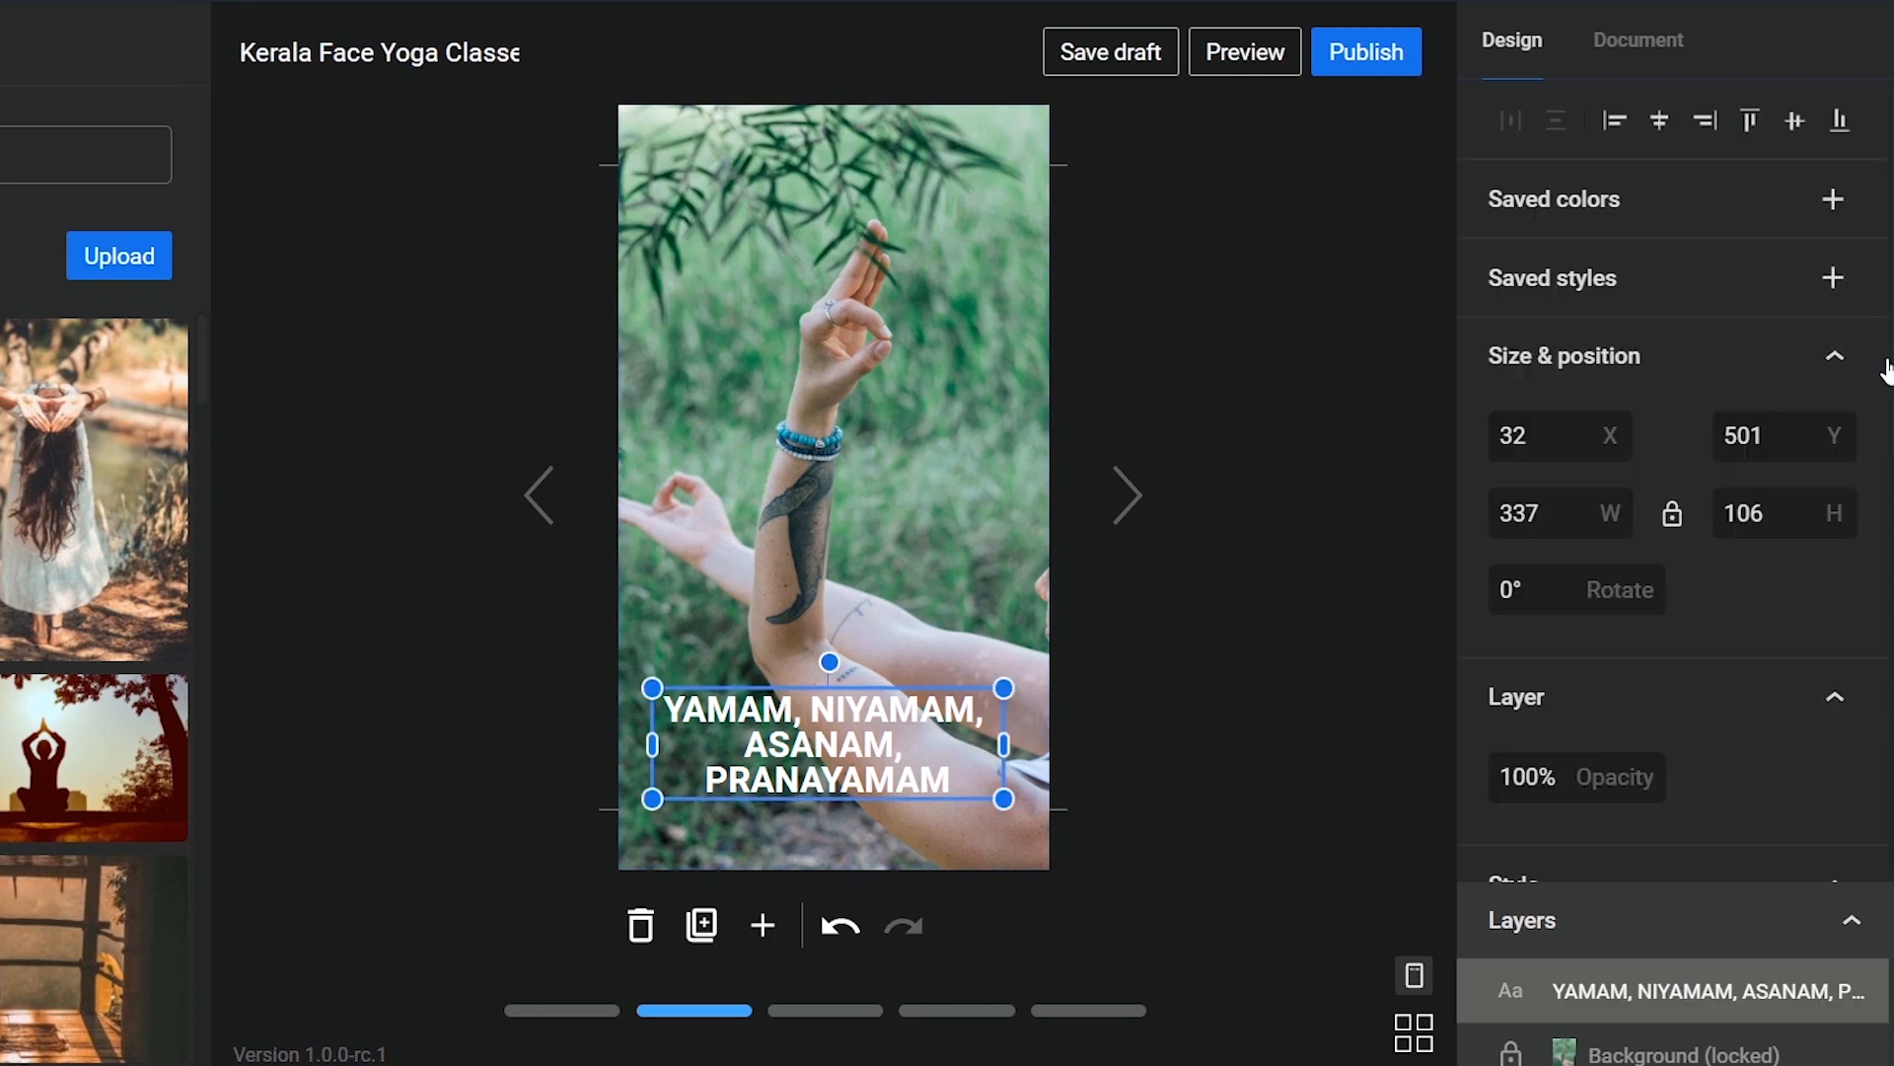
scroll(1762, 494, "down", 10)
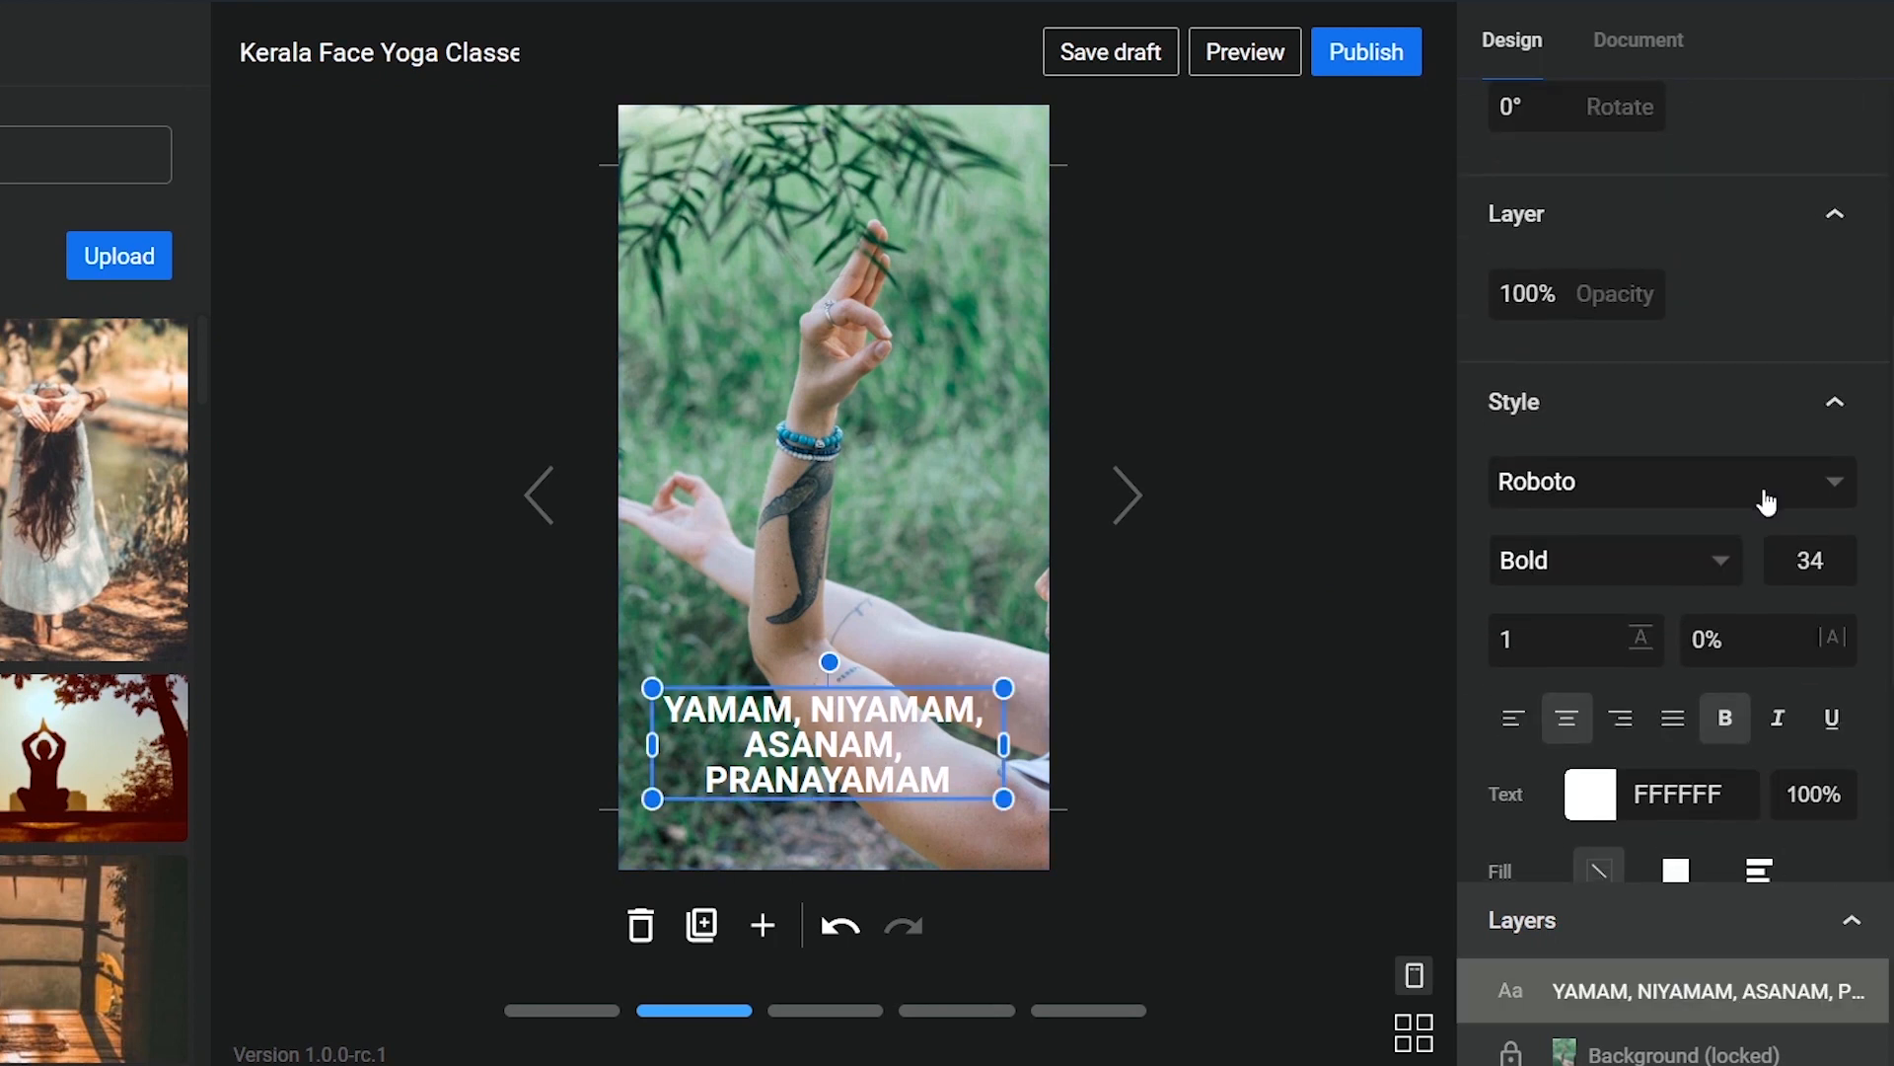
scroll(1764, 501, "down", 1)
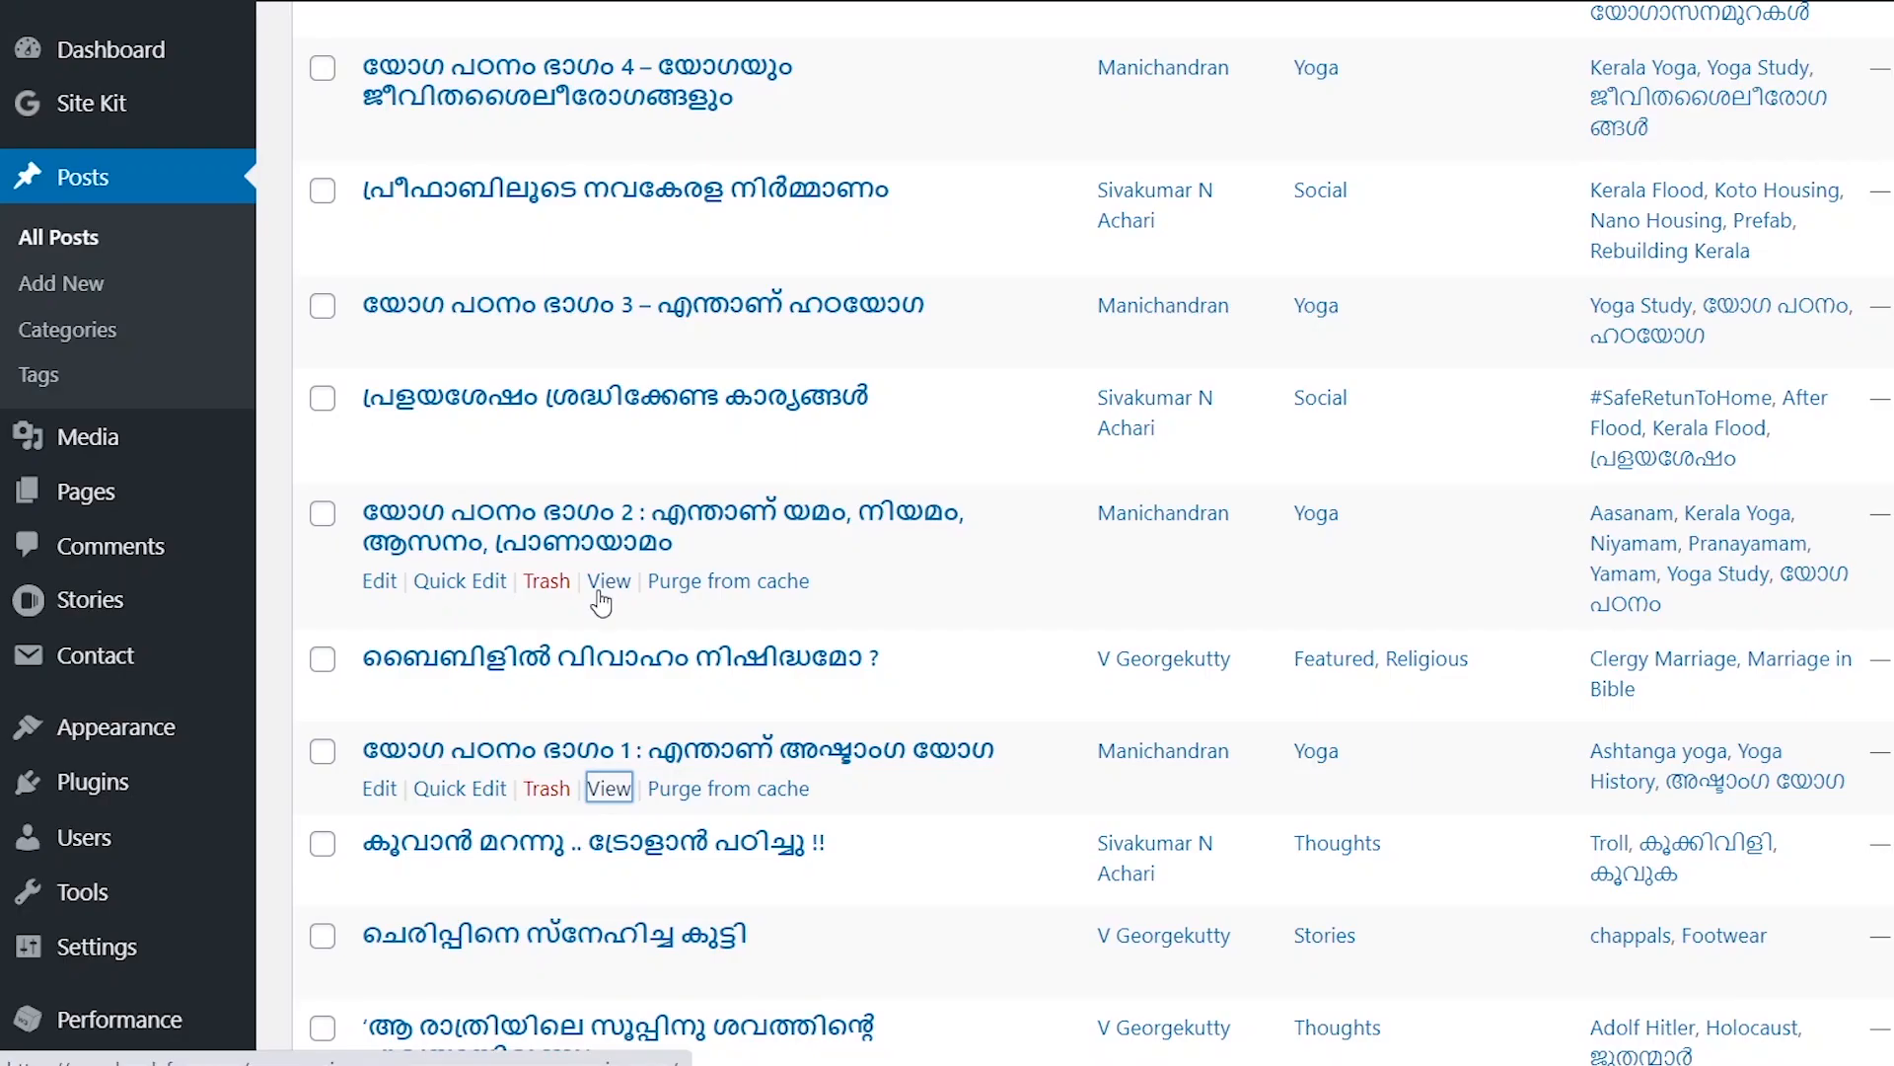
right_click(605, 582)
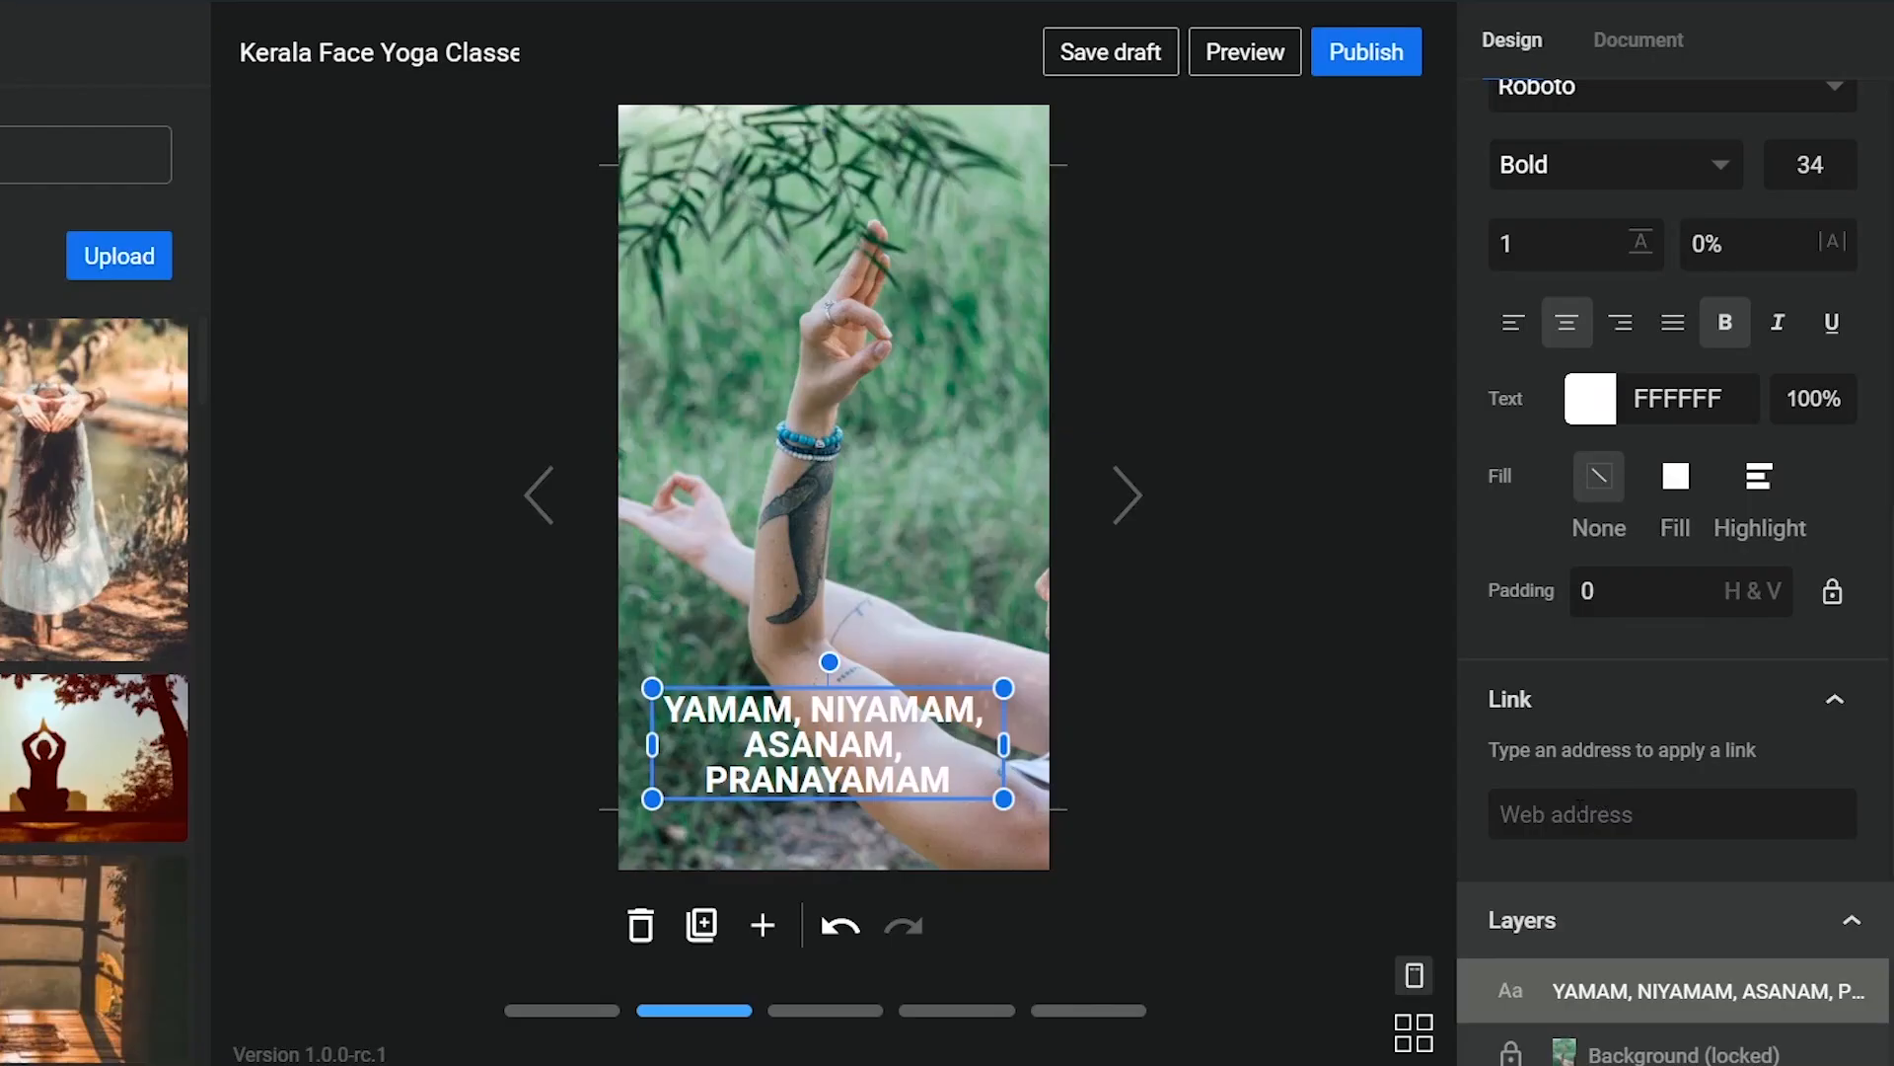
left_click(1570, 815)
right_click(1570, 815)
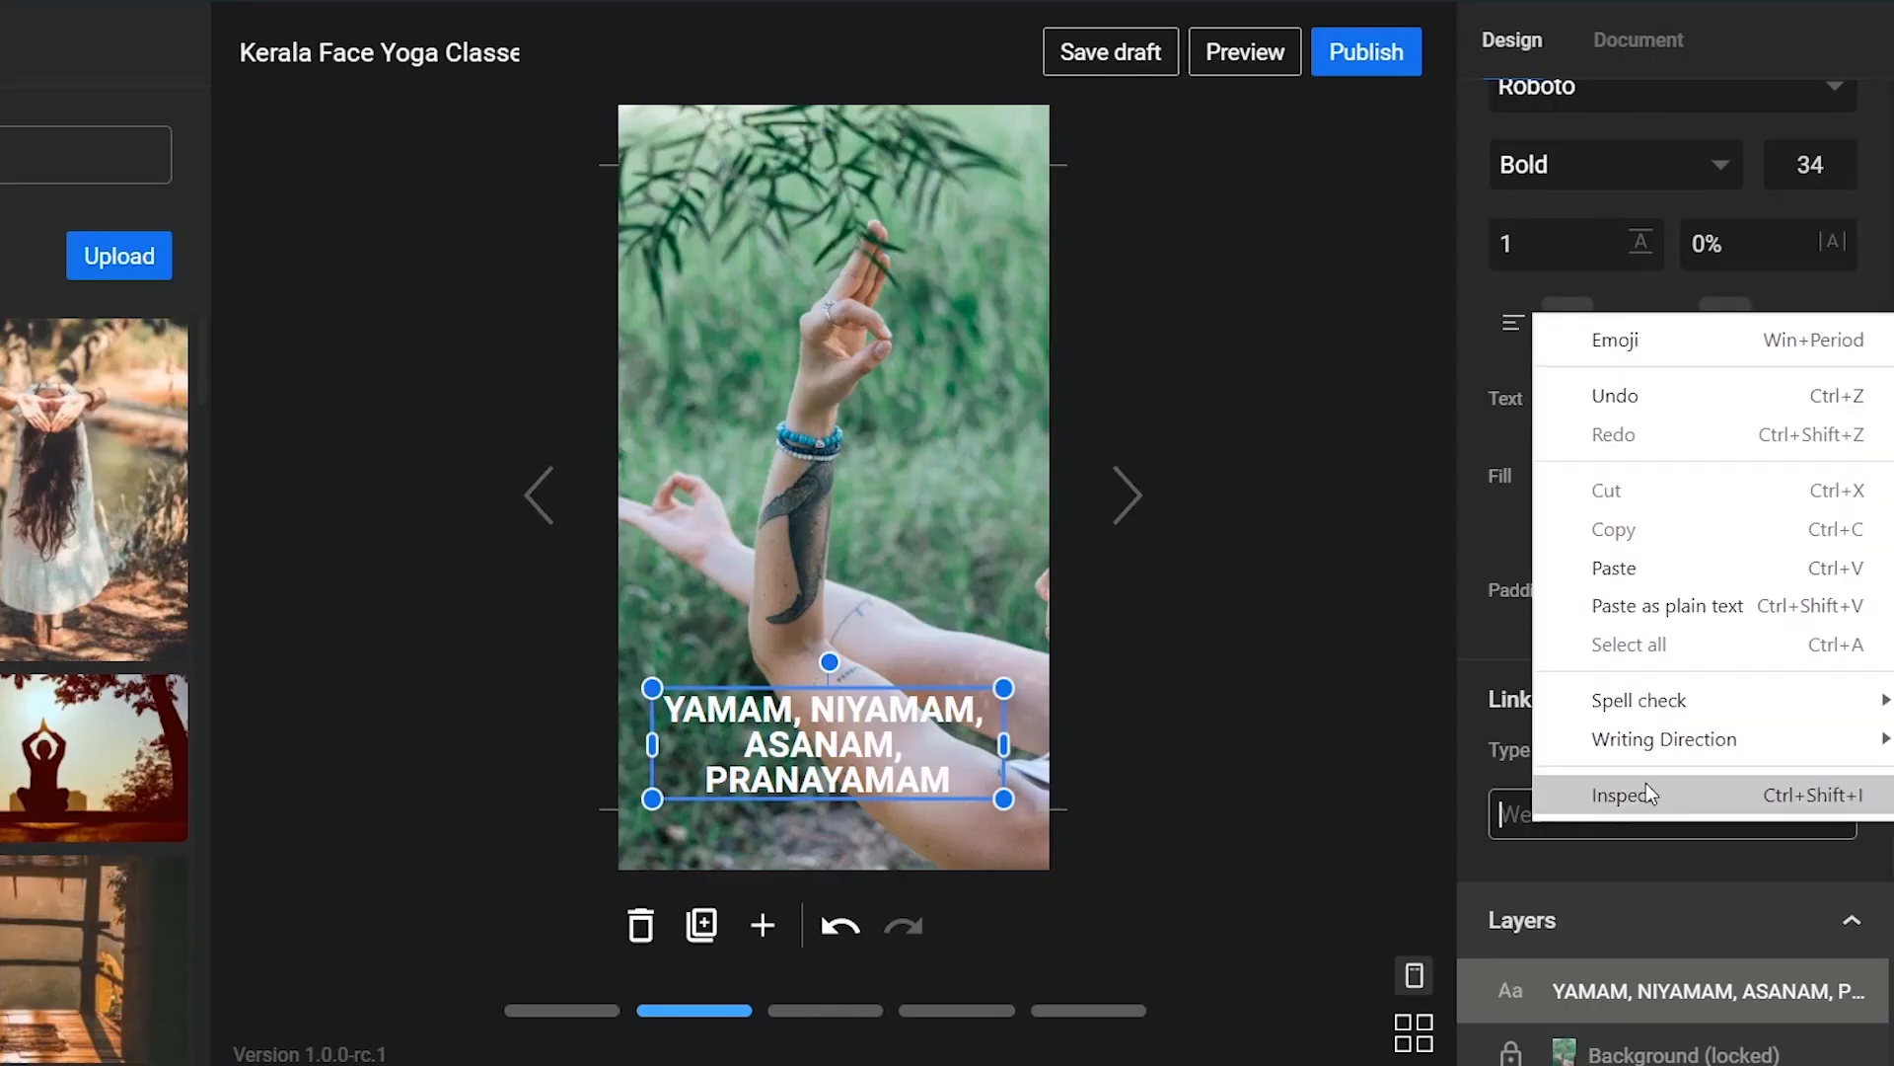
left_click(1668, 553)
left_click(1227, 900)
mouse_move(775, 699)
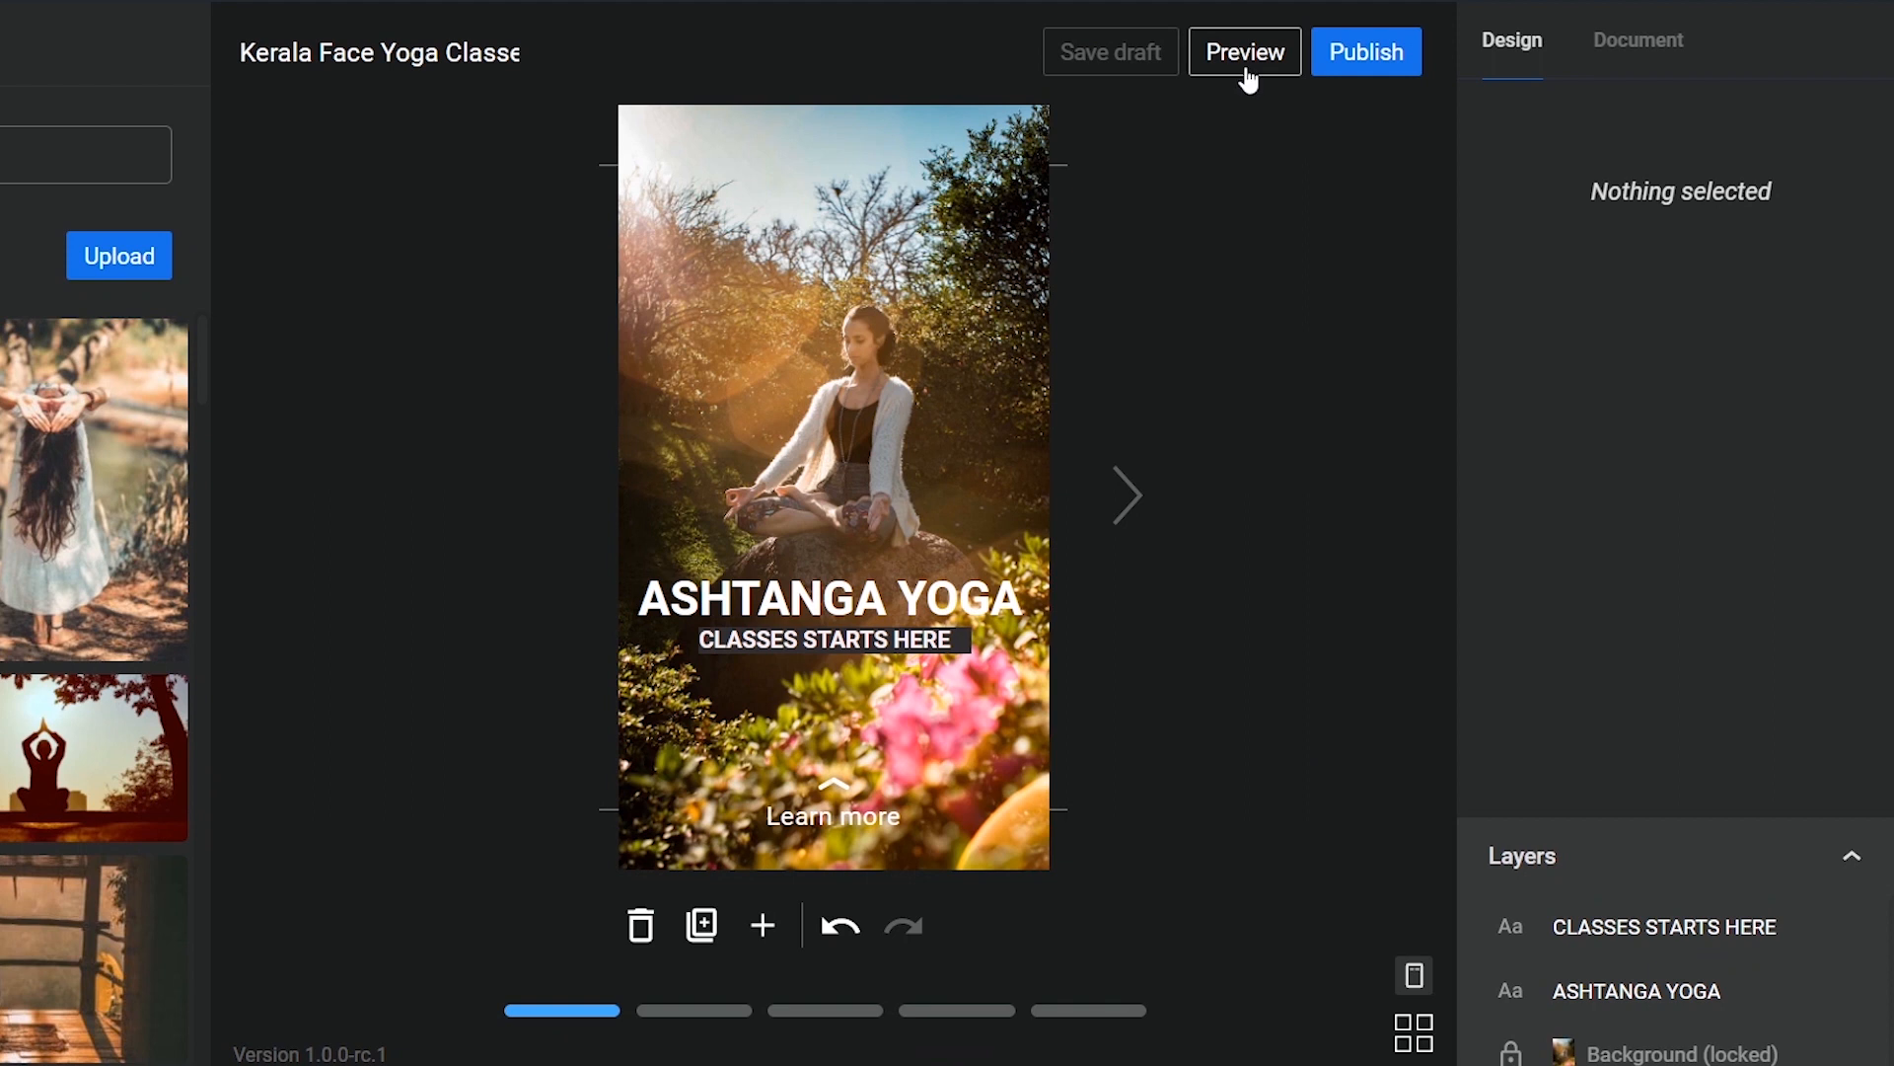
Step: Preview the story and test the first page's "Learn more" attachment link
left_click(1247, 73)
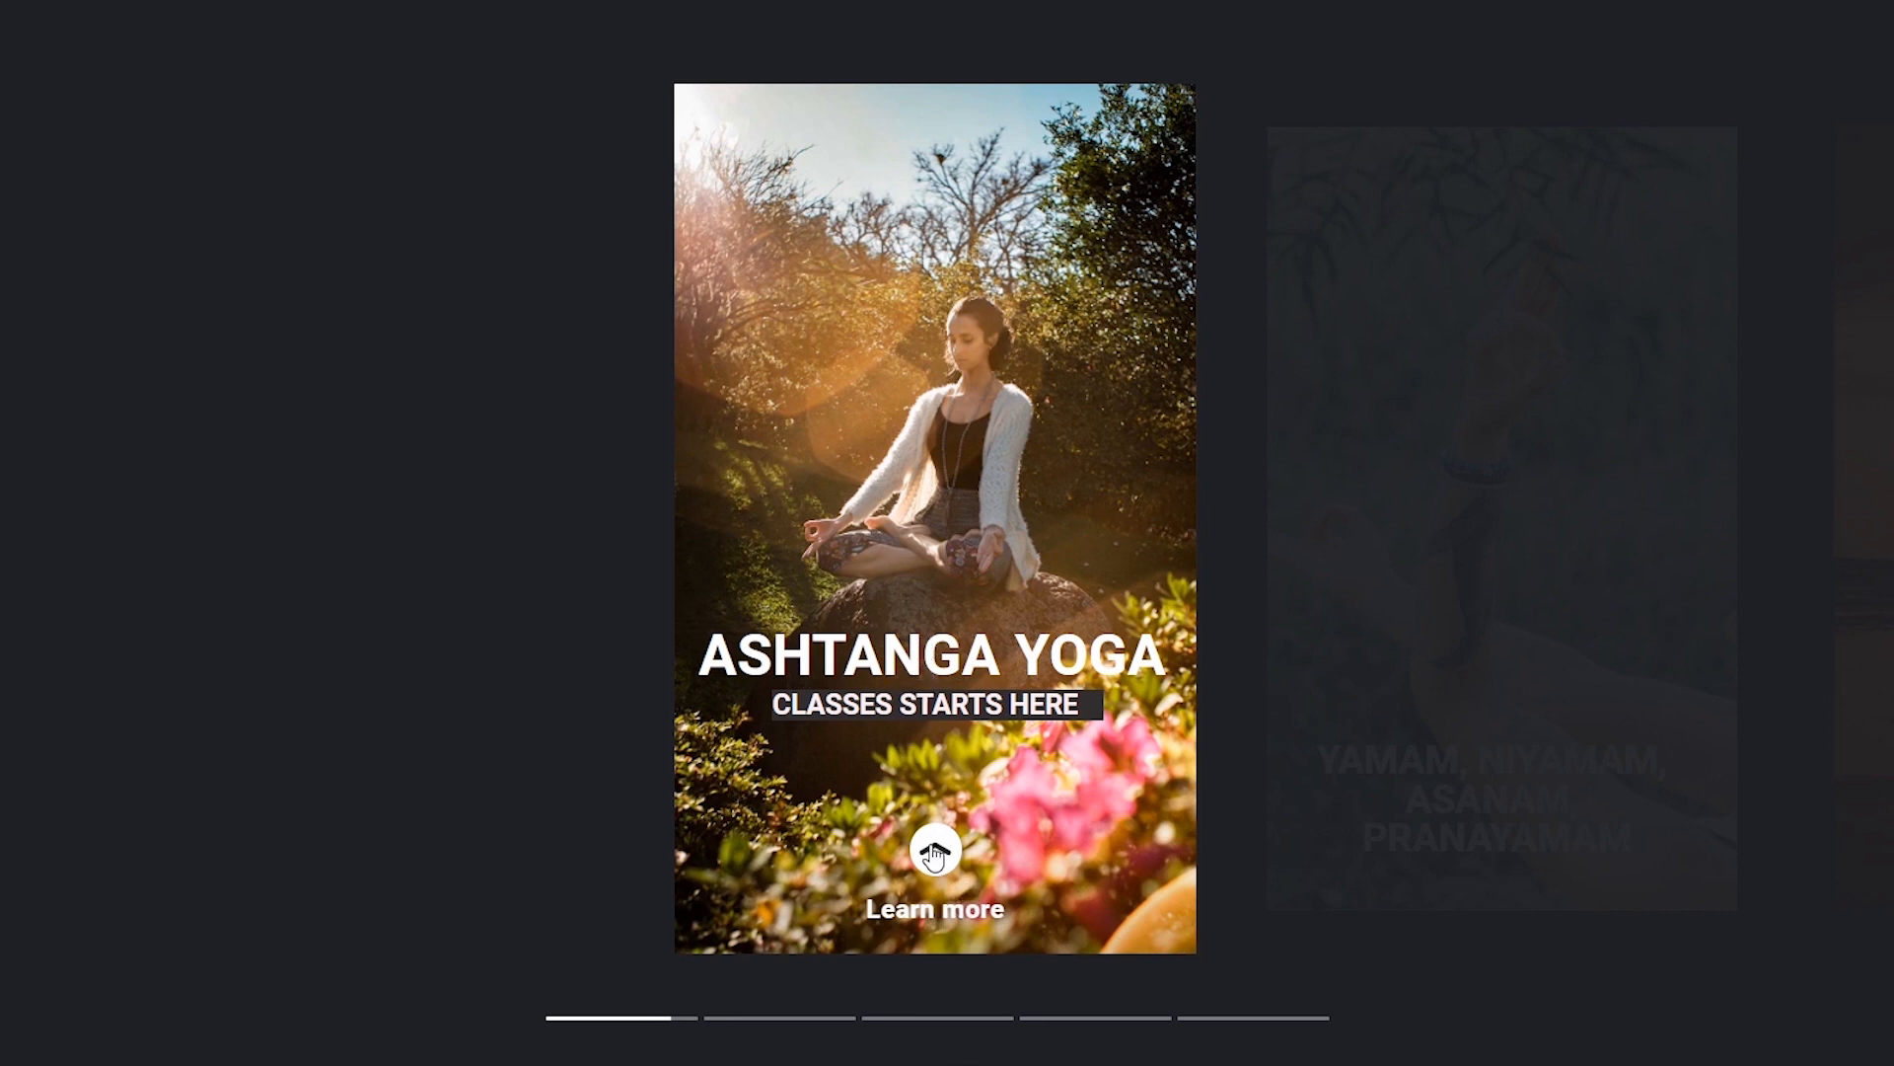
left_click(936, 852)
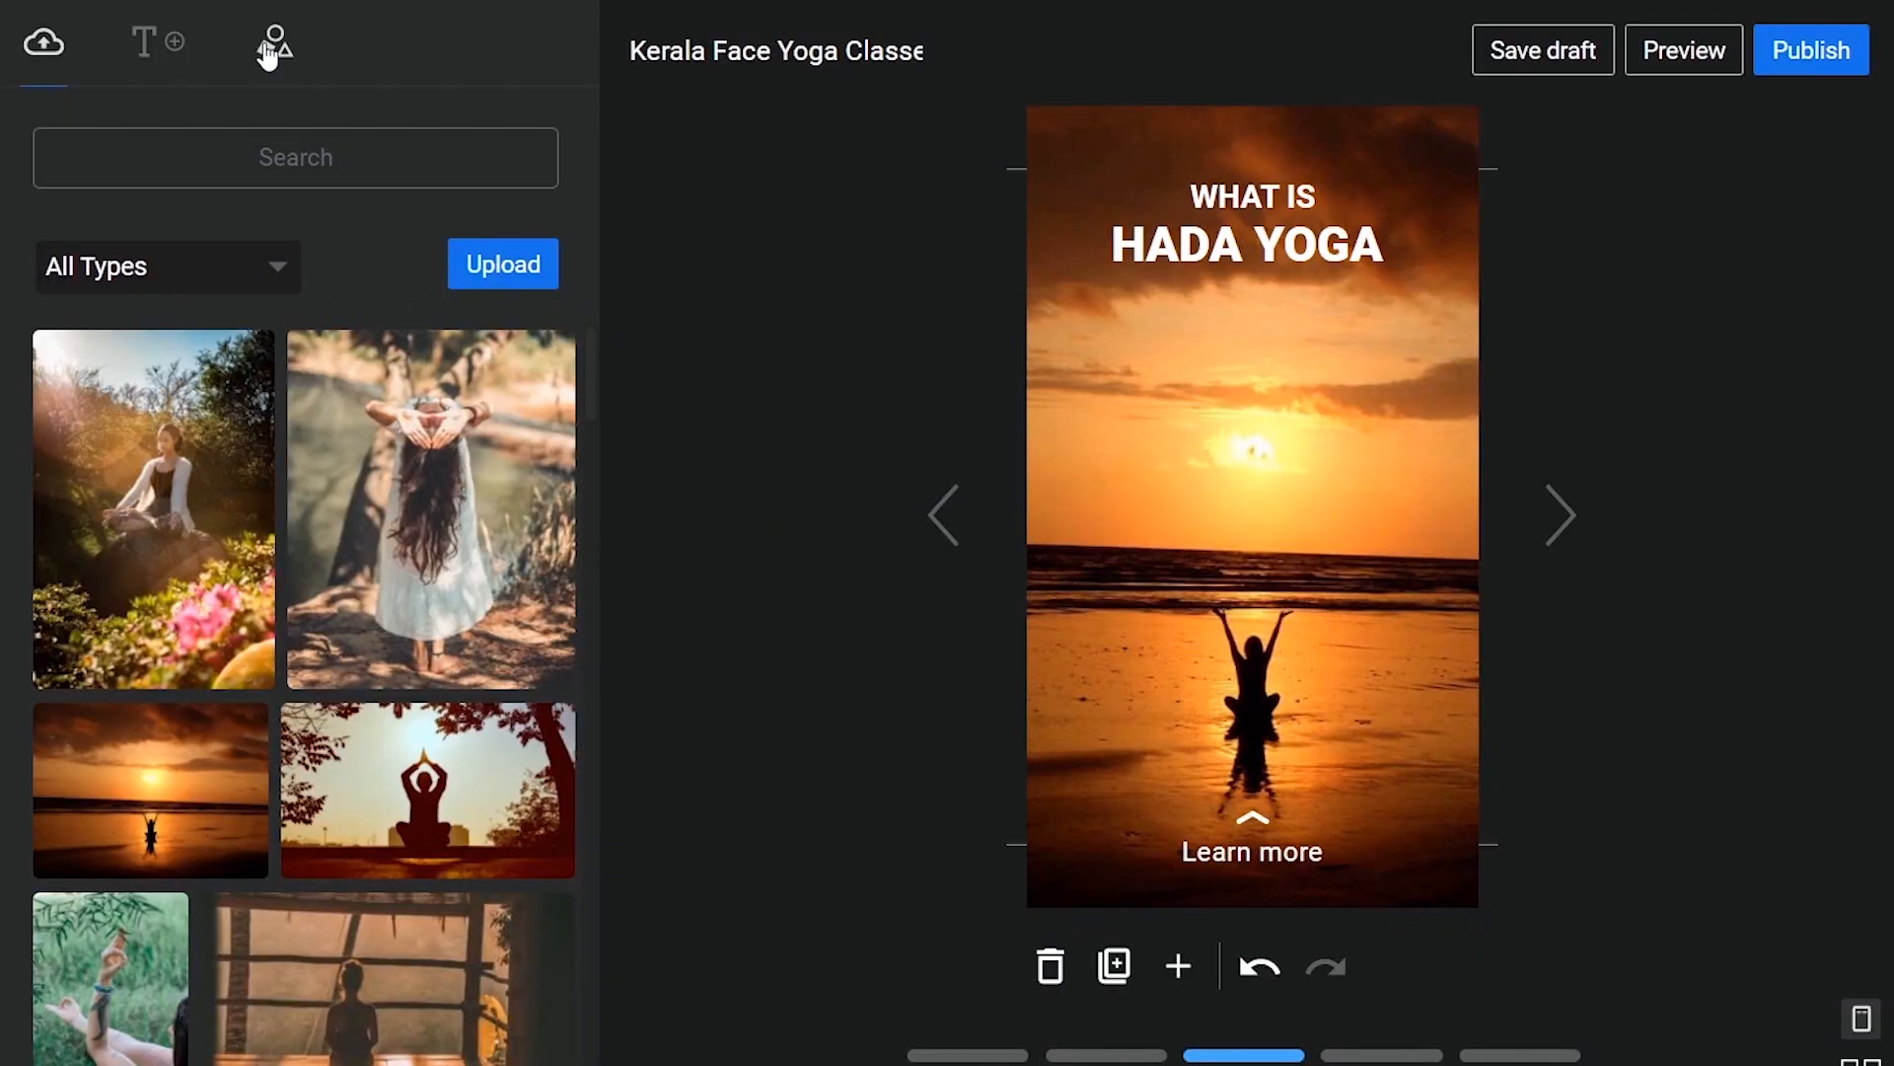
left_click(283, 48)
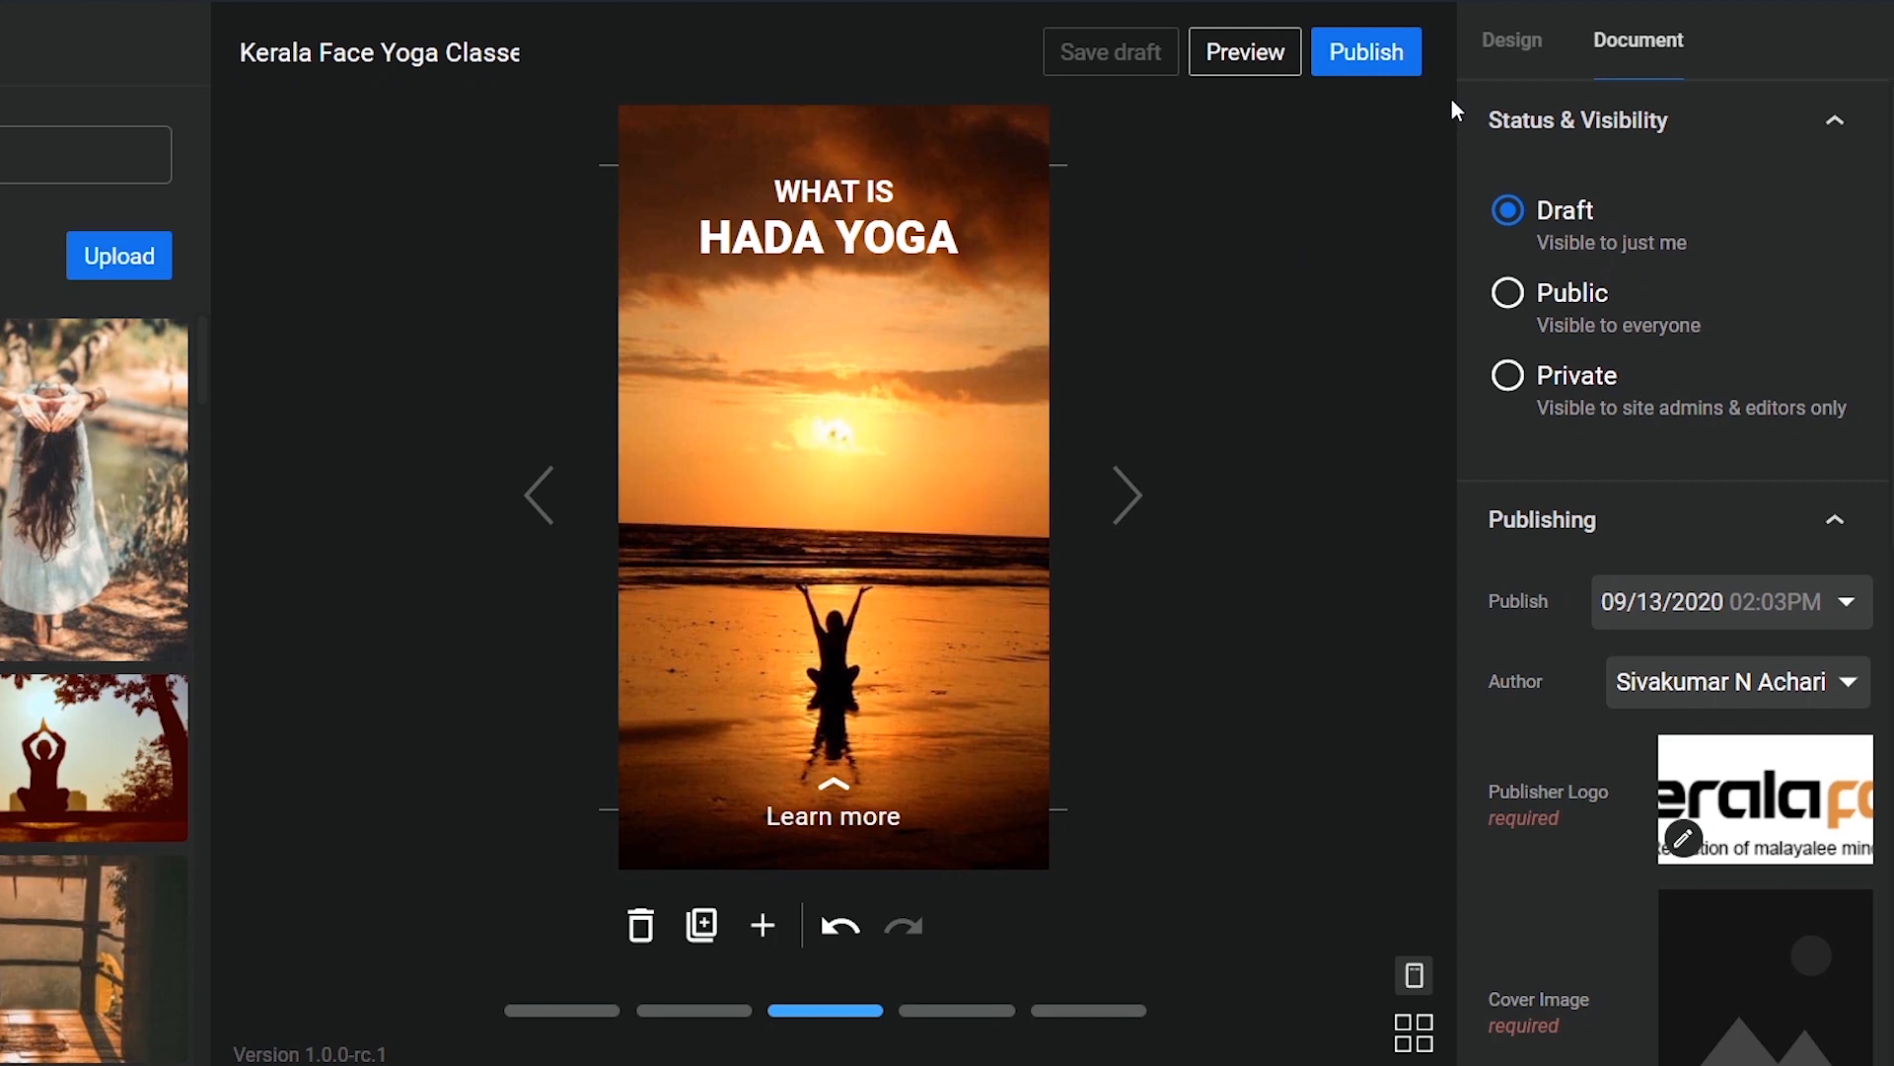
Step: Publish the story, add it to a new post, and check the embedded story in the post editor
left_click(1372, 65)
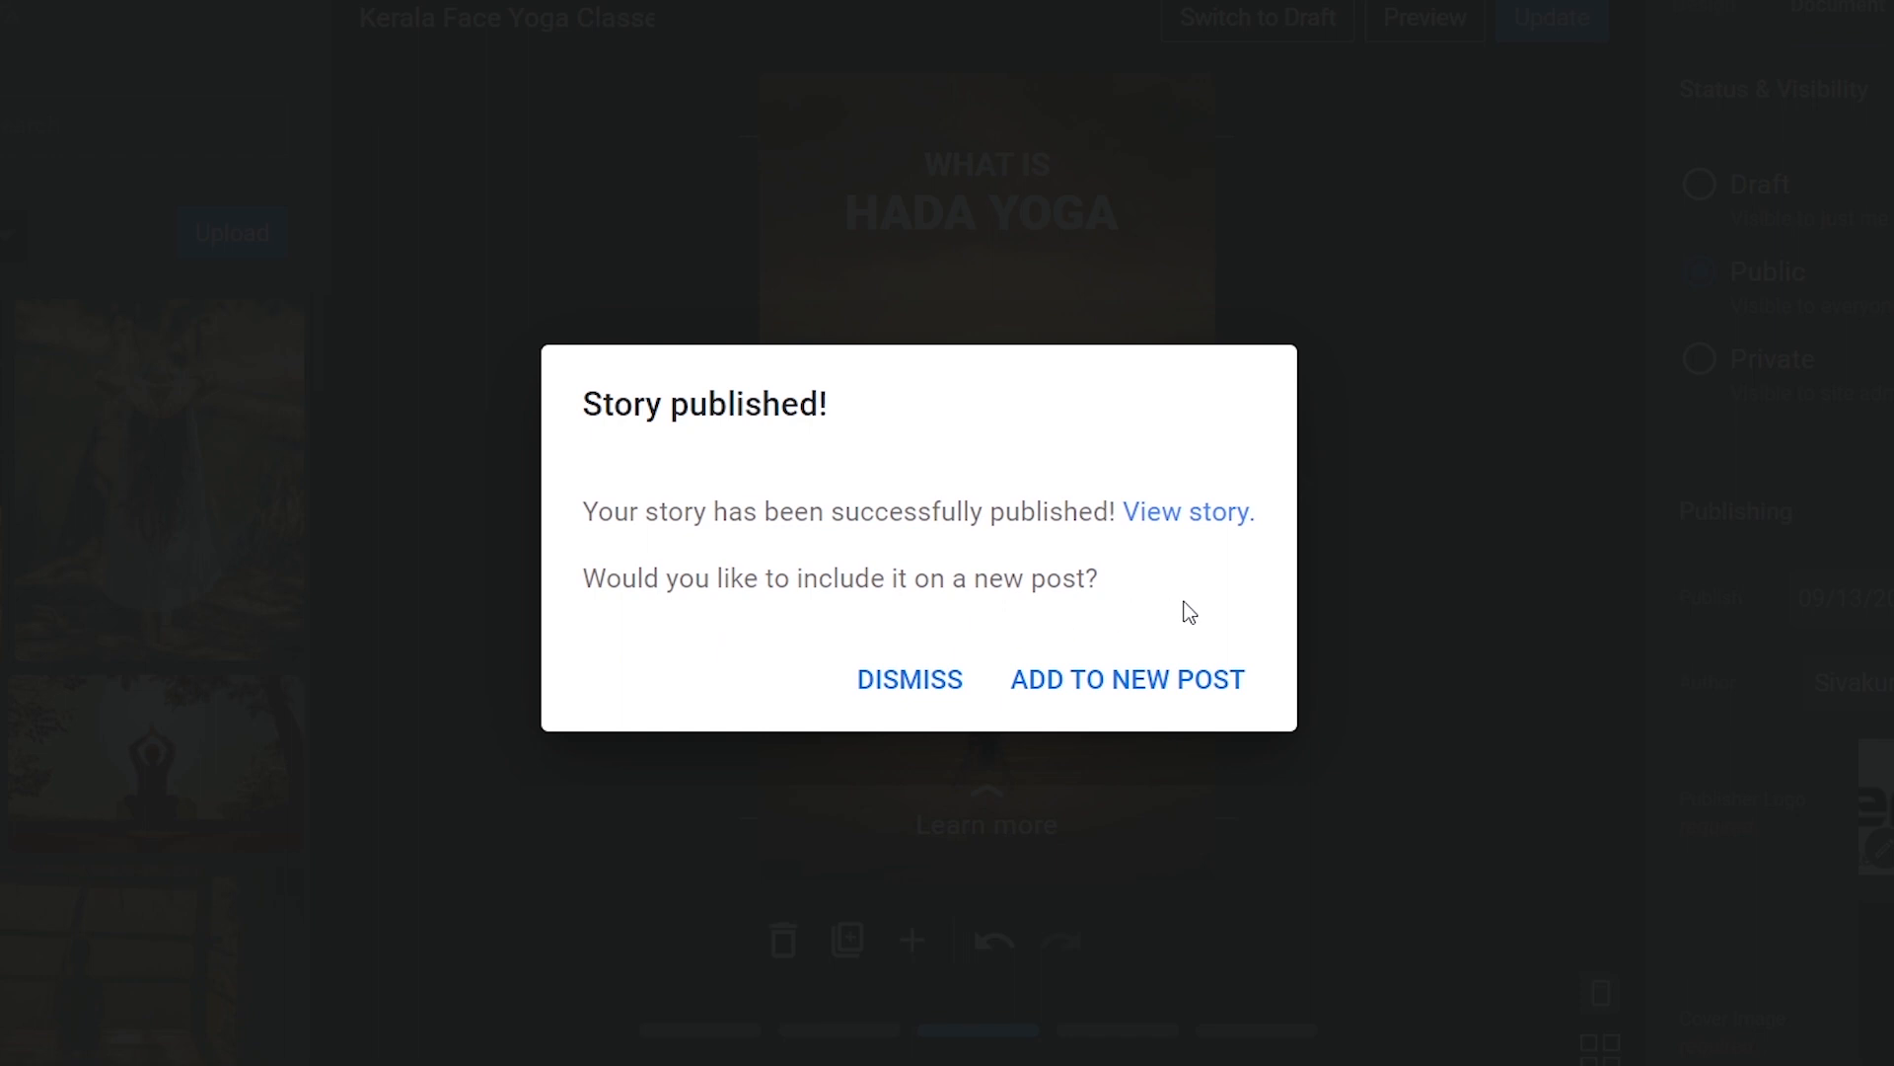
left_click(1132, 701)
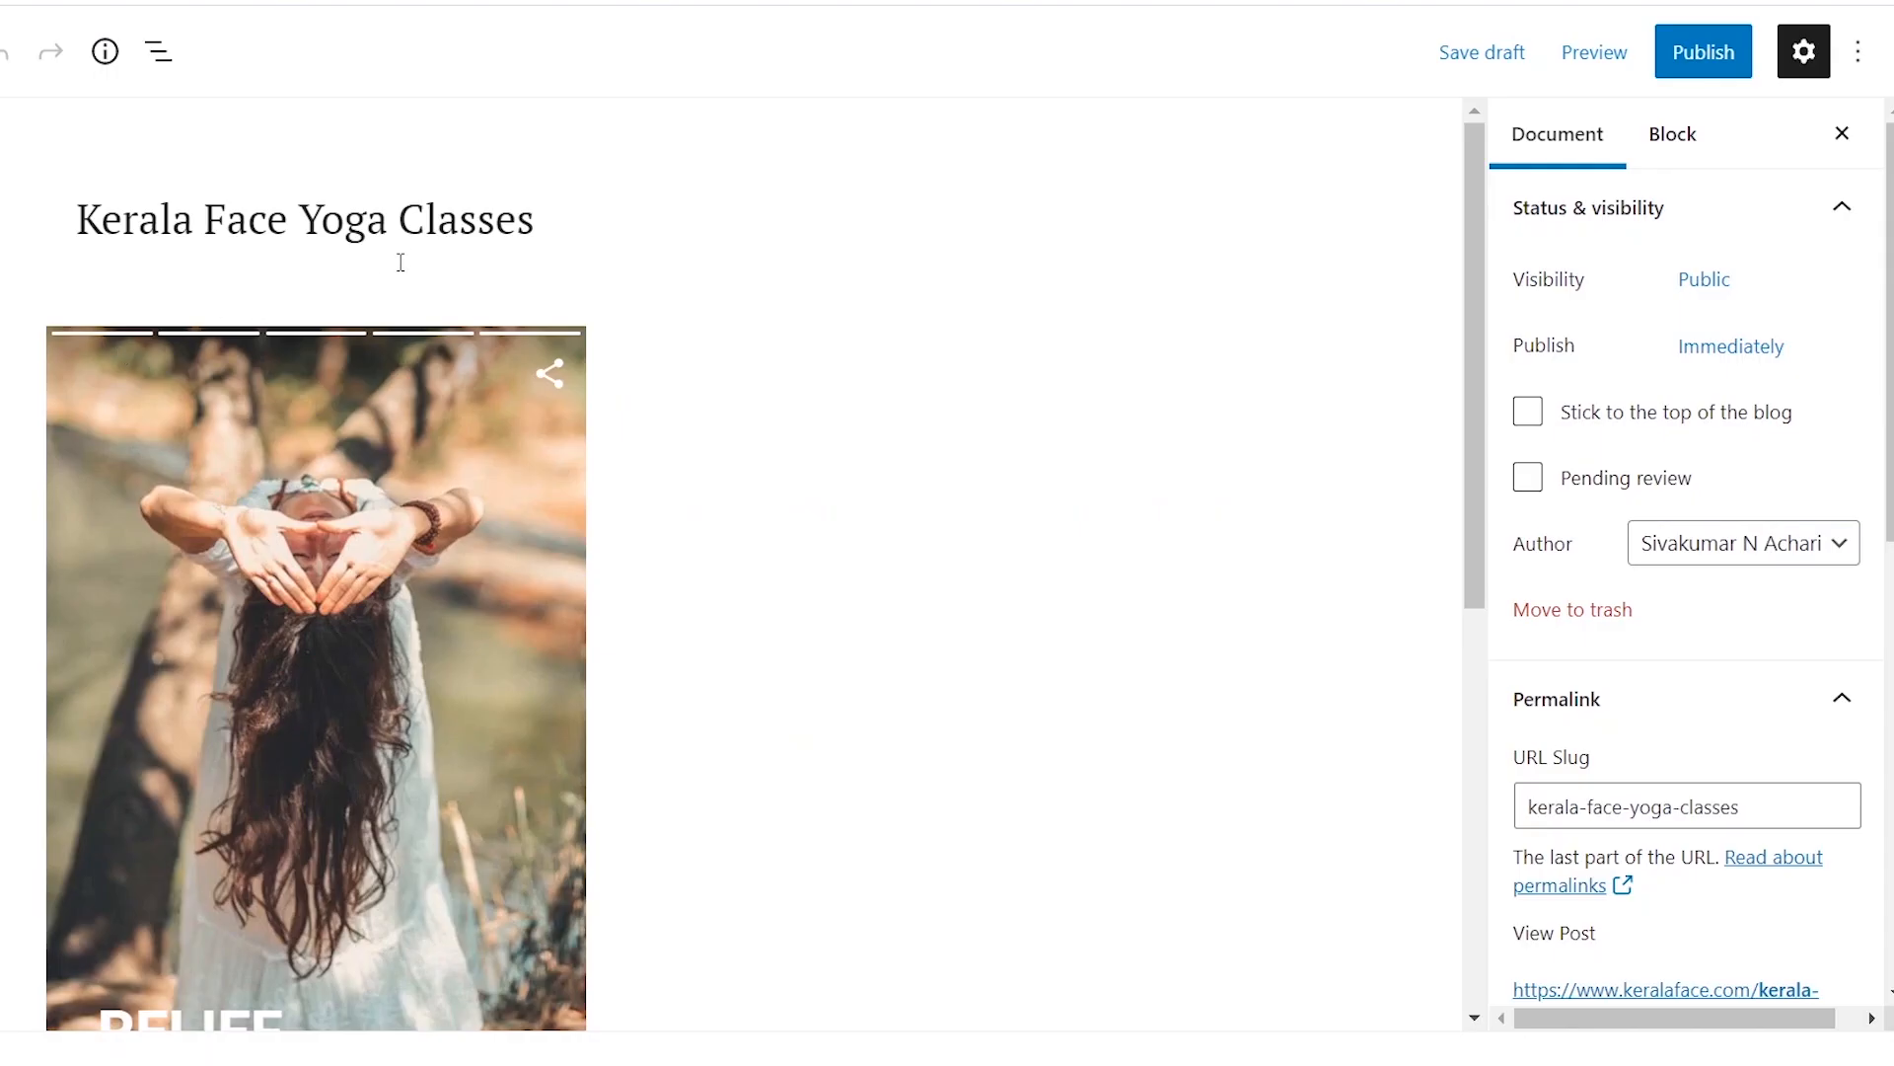
scroll(379, 834, "down", 8)
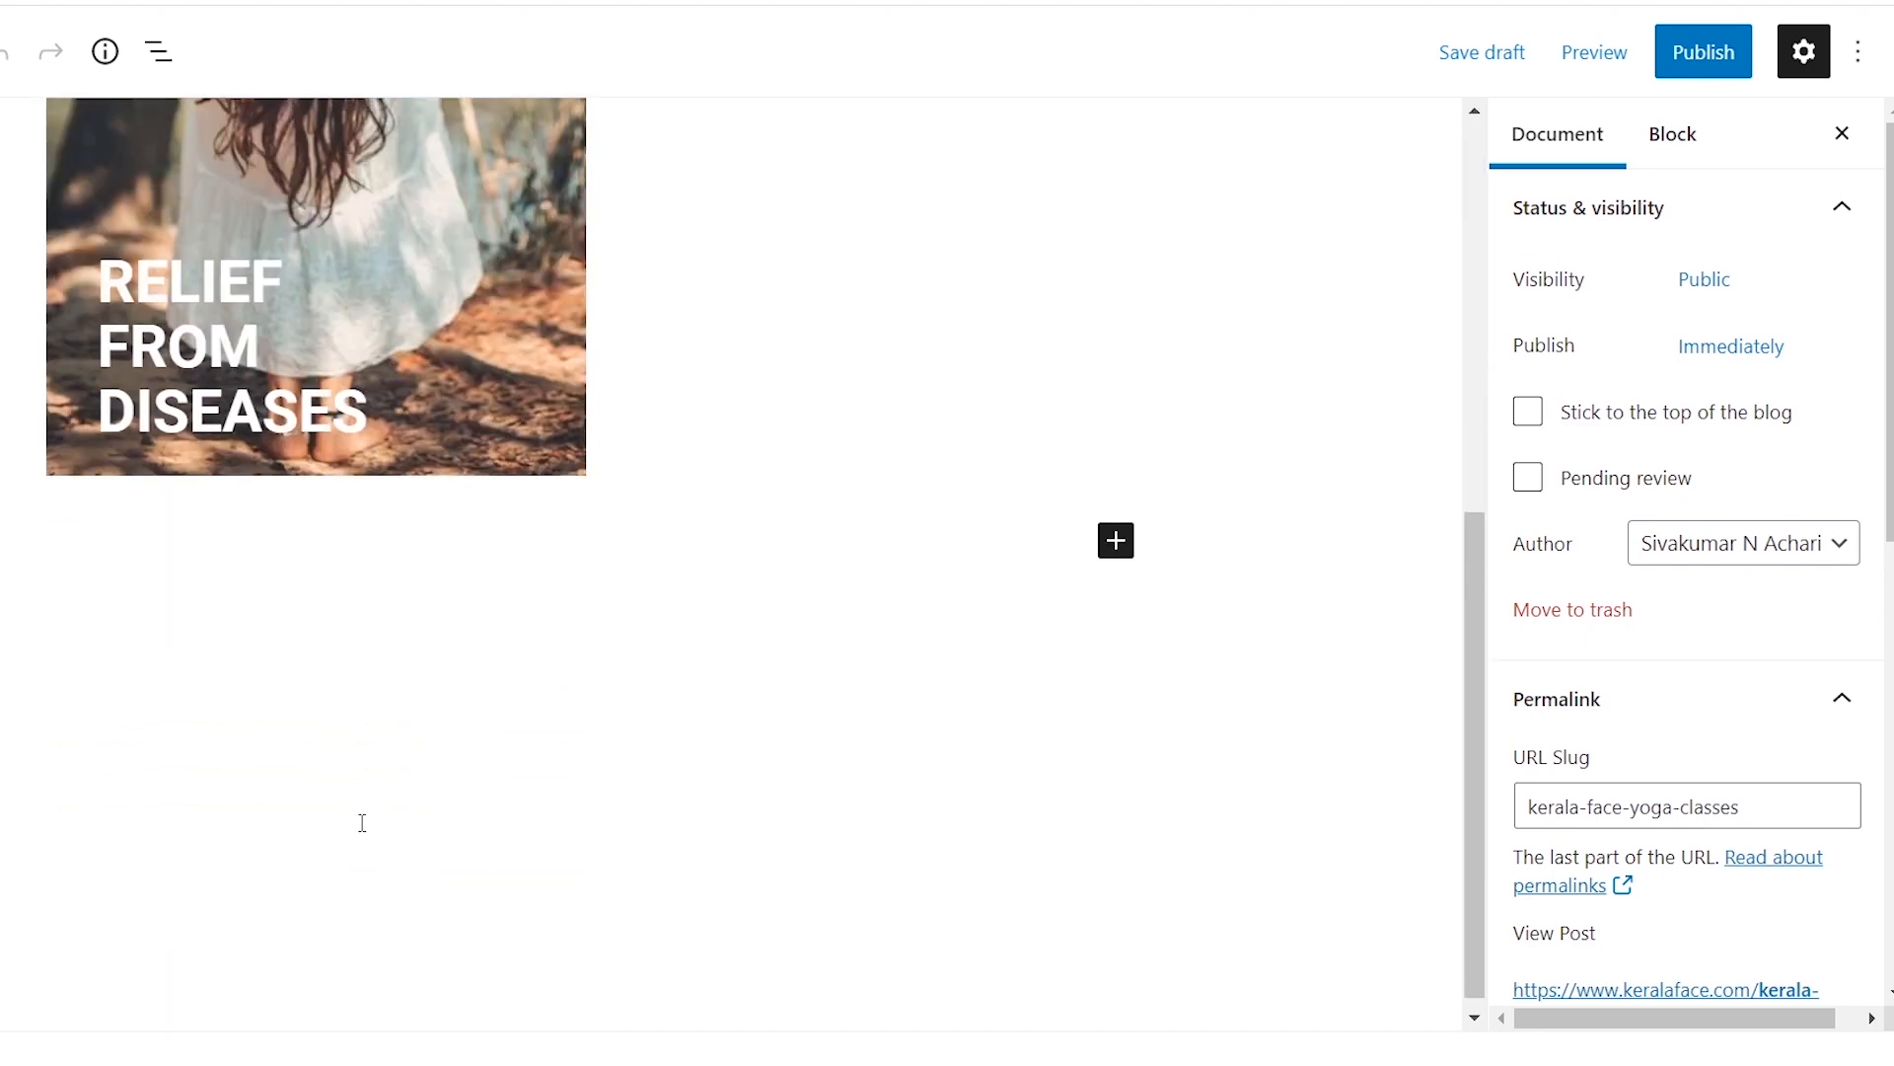
scroll(366, 426, "up", 8)
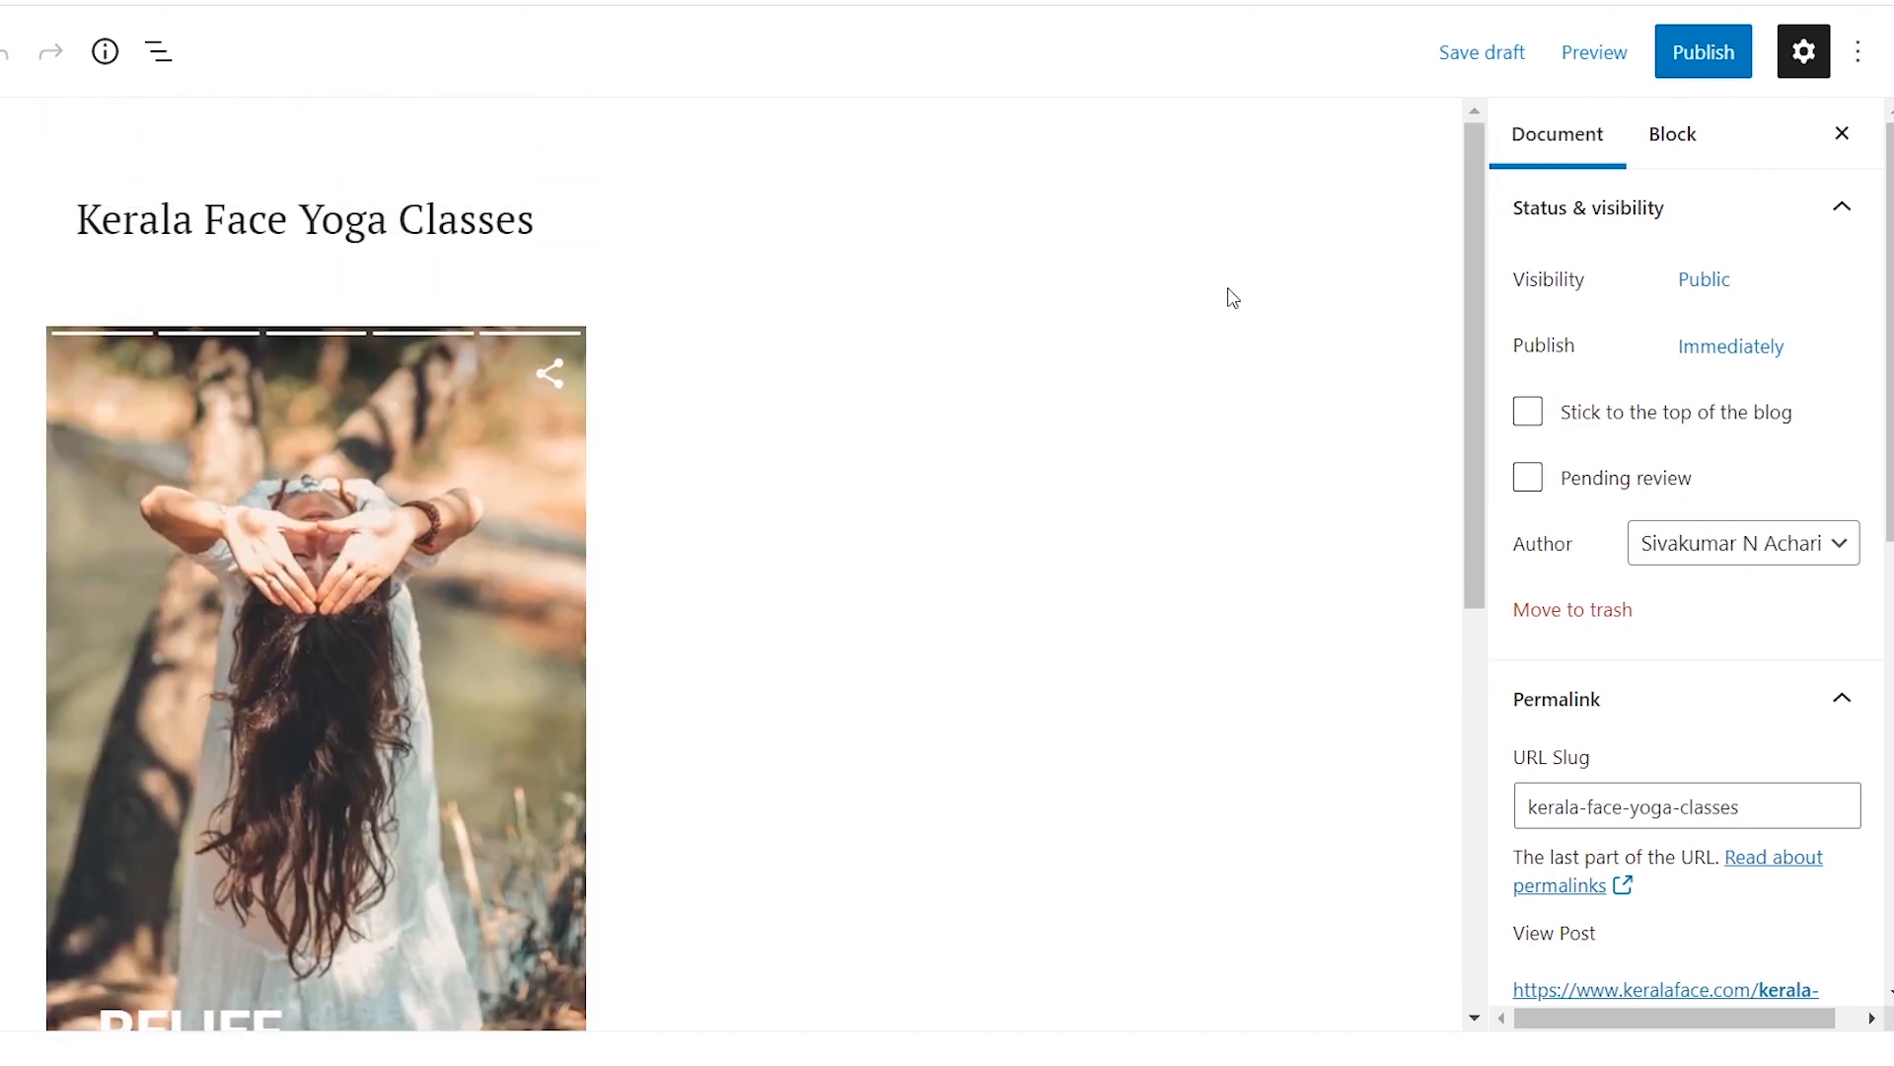
Step: Review the new post's document settings, expanding the excerpt and featured image sections
scroll(1612, 760, "down", 8)
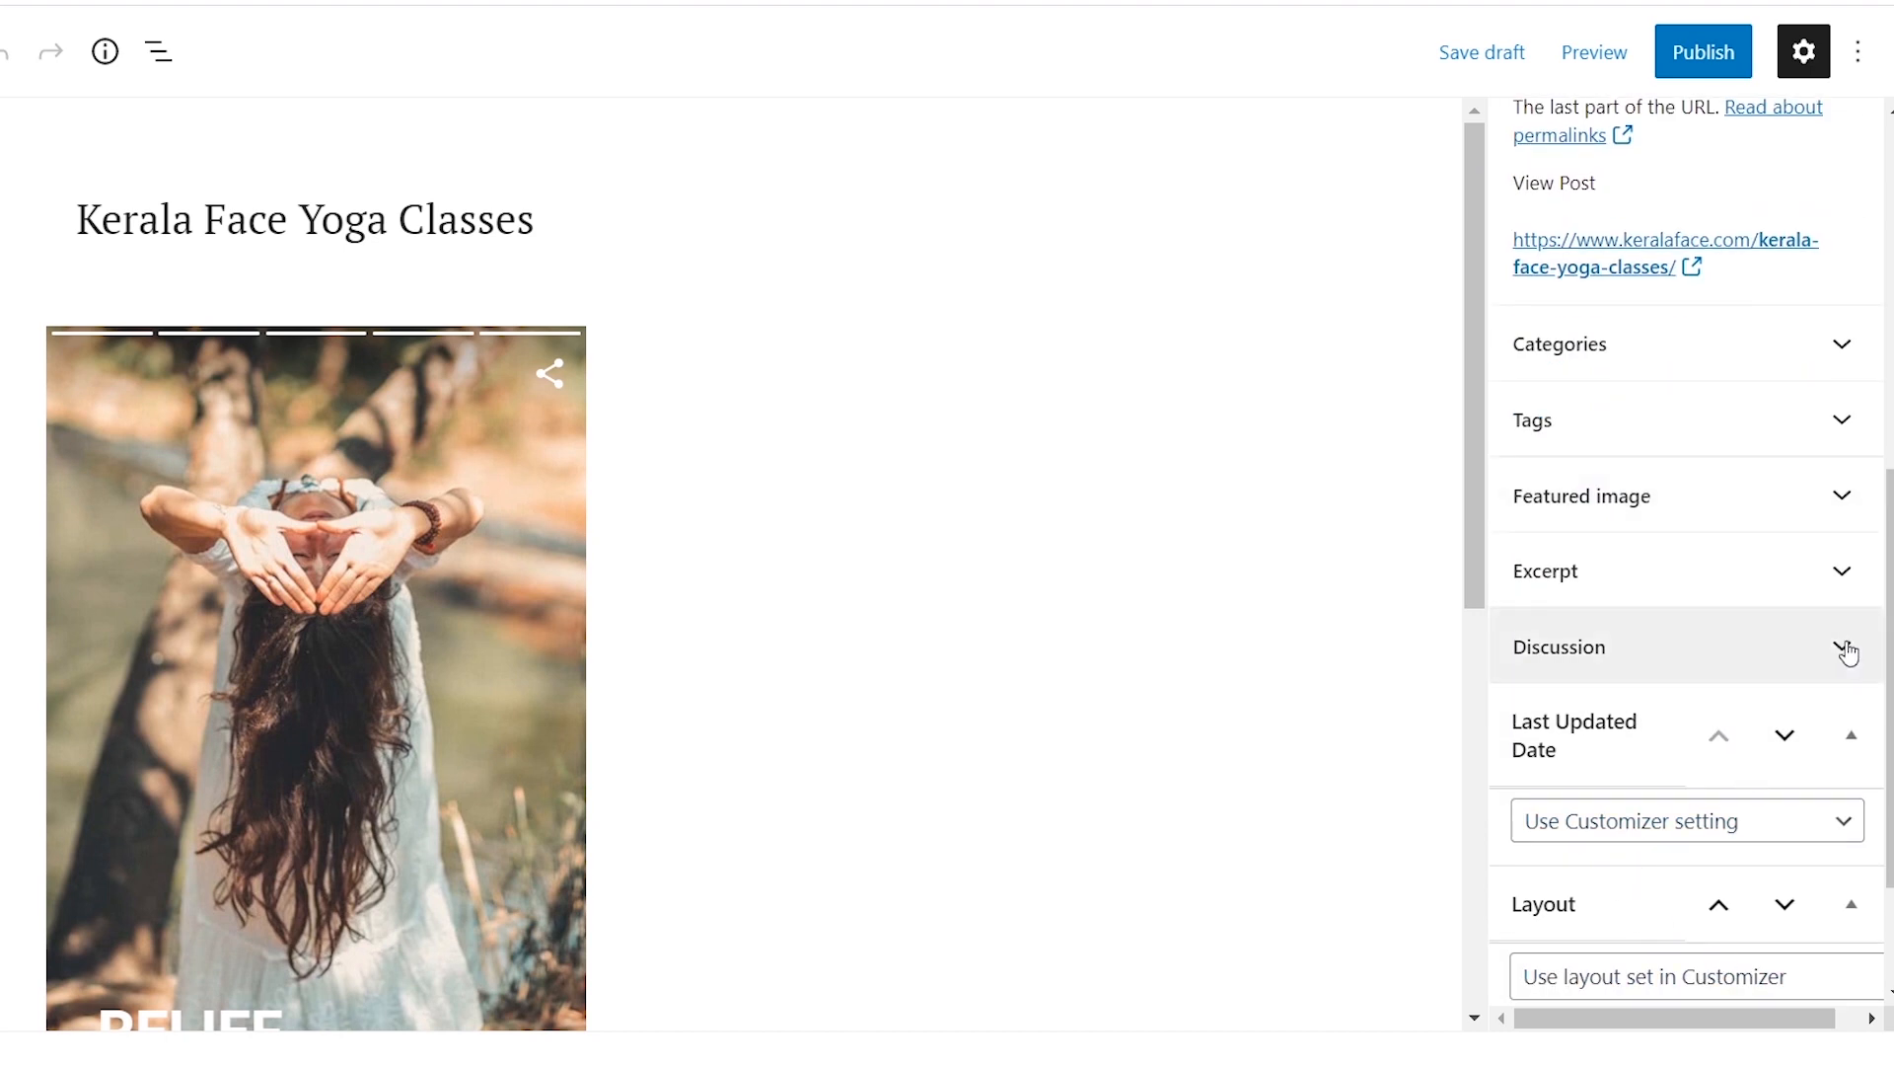
left_click(1839, 583)
left_click(1650, 723)
left_click(1153, 750)
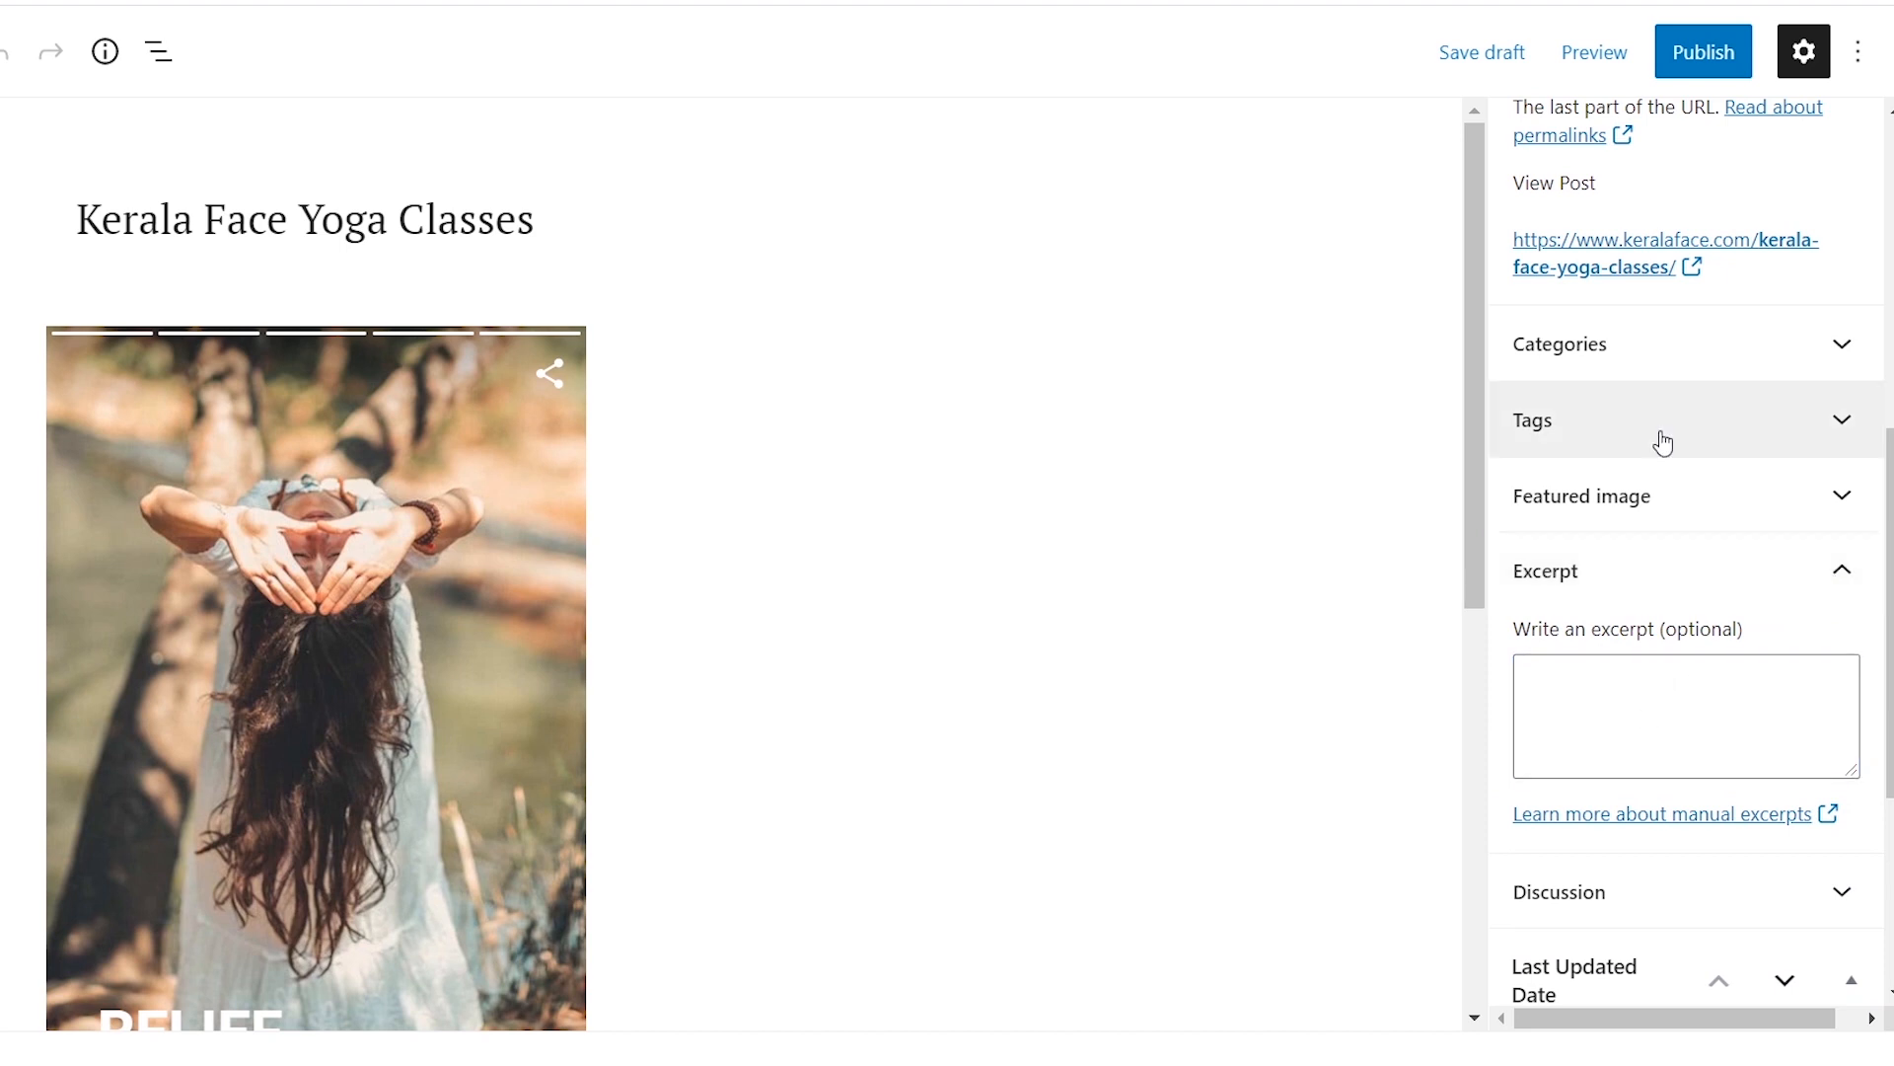
scroll(1780, 507, "up", 3)
scroll(1814, 642, "down", 2)
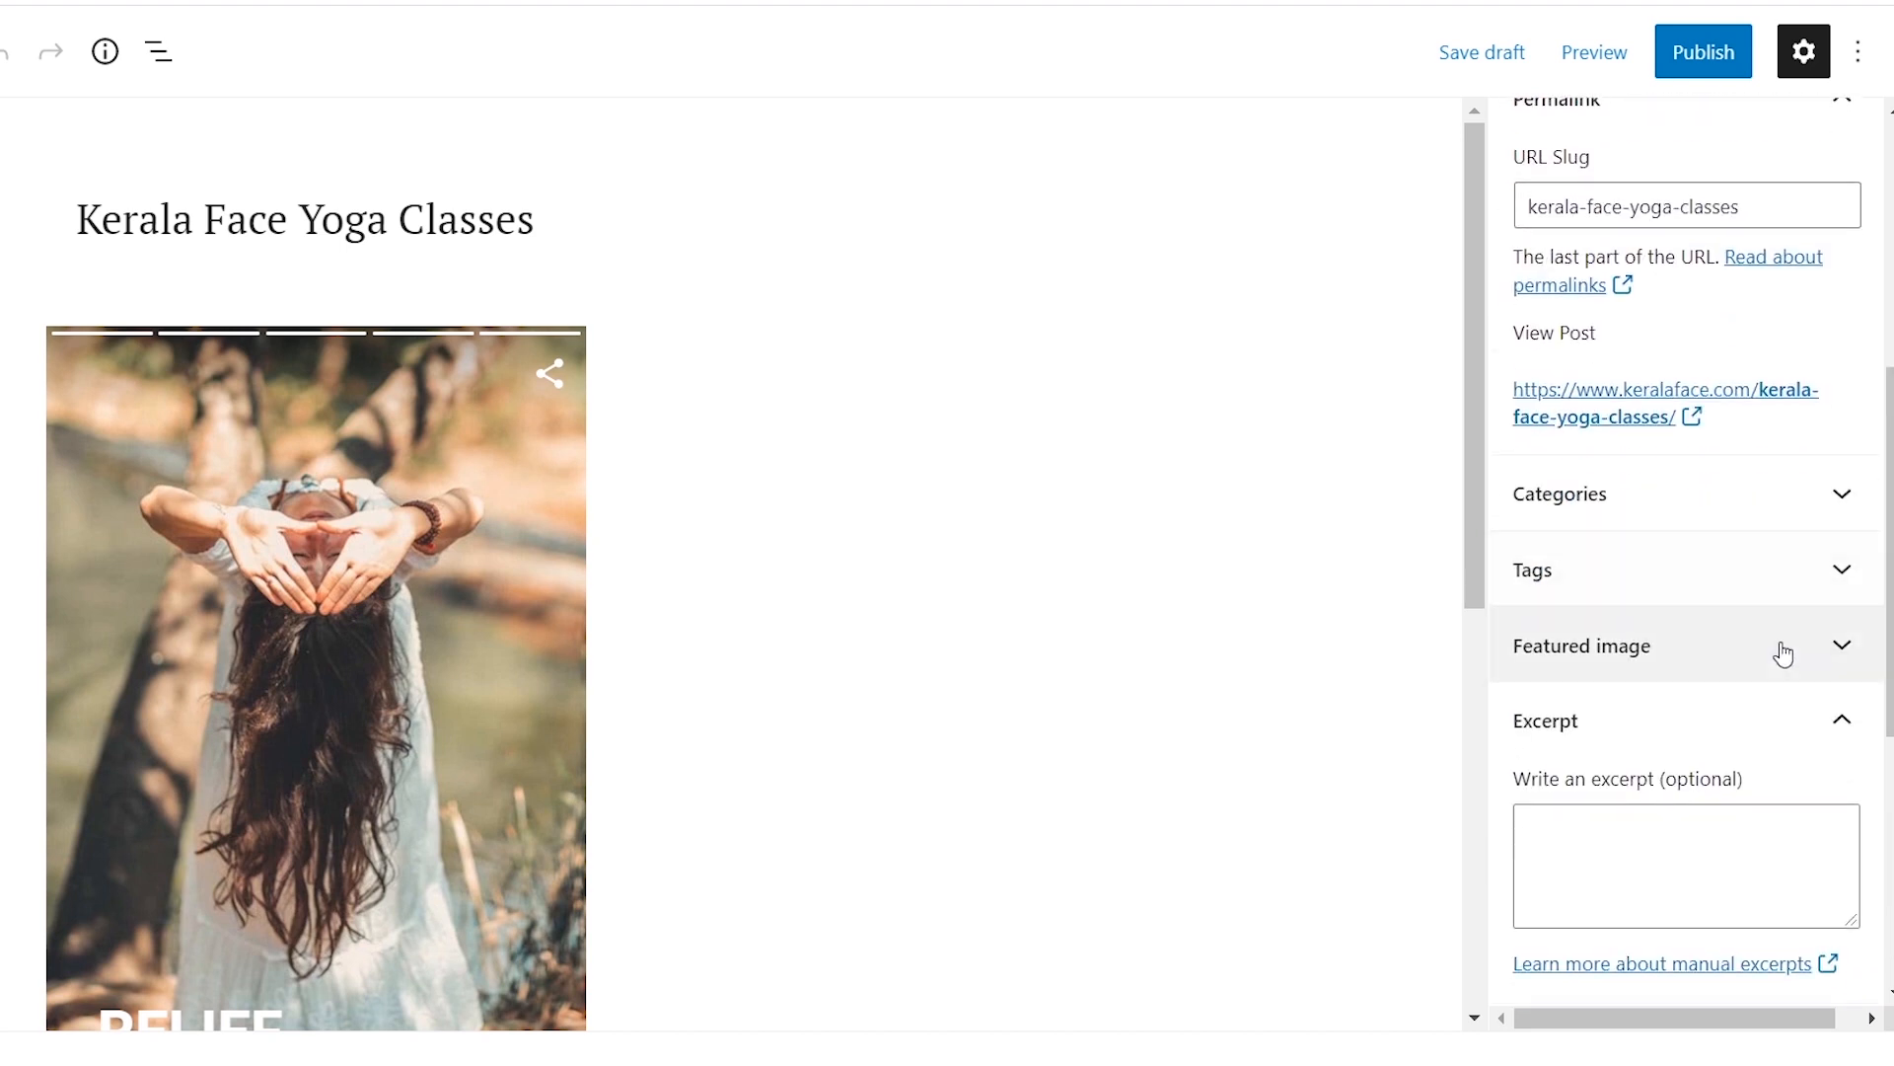
left_click(1863, 662)
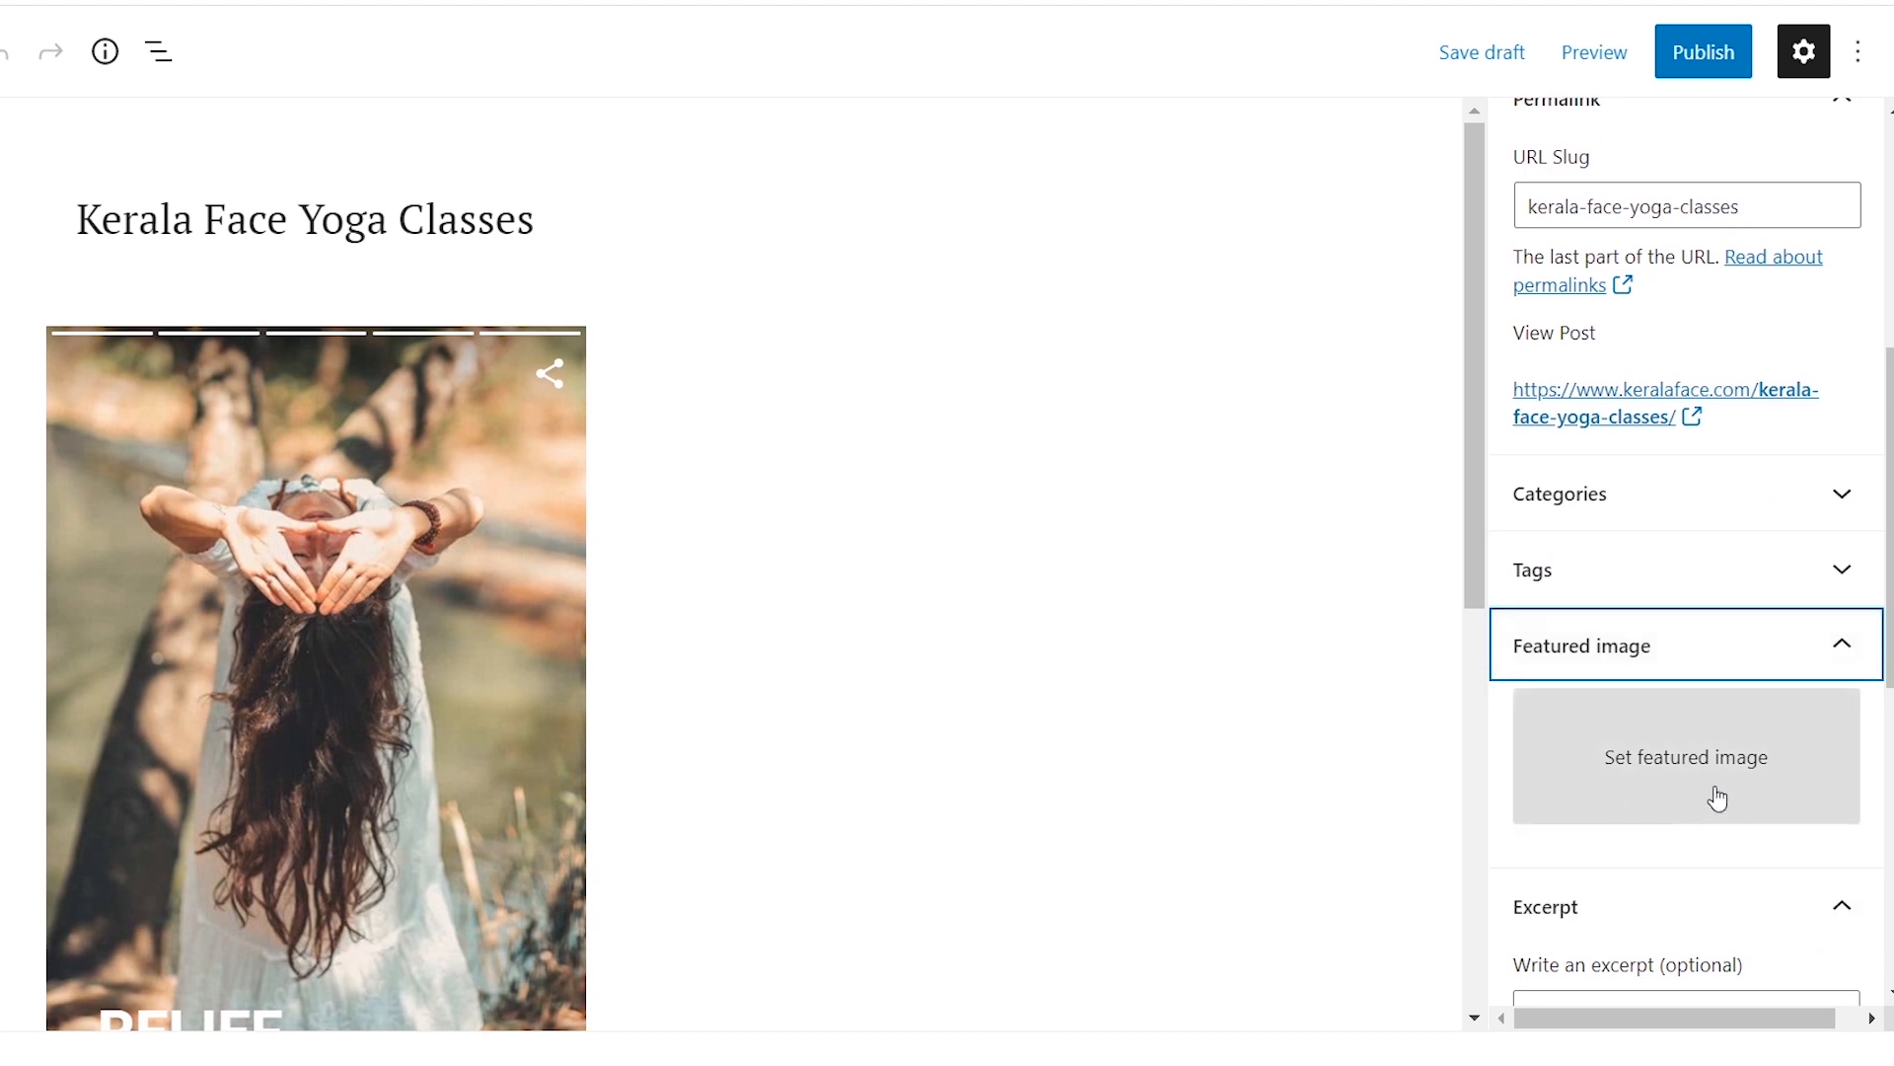
left_click(1176, 695)
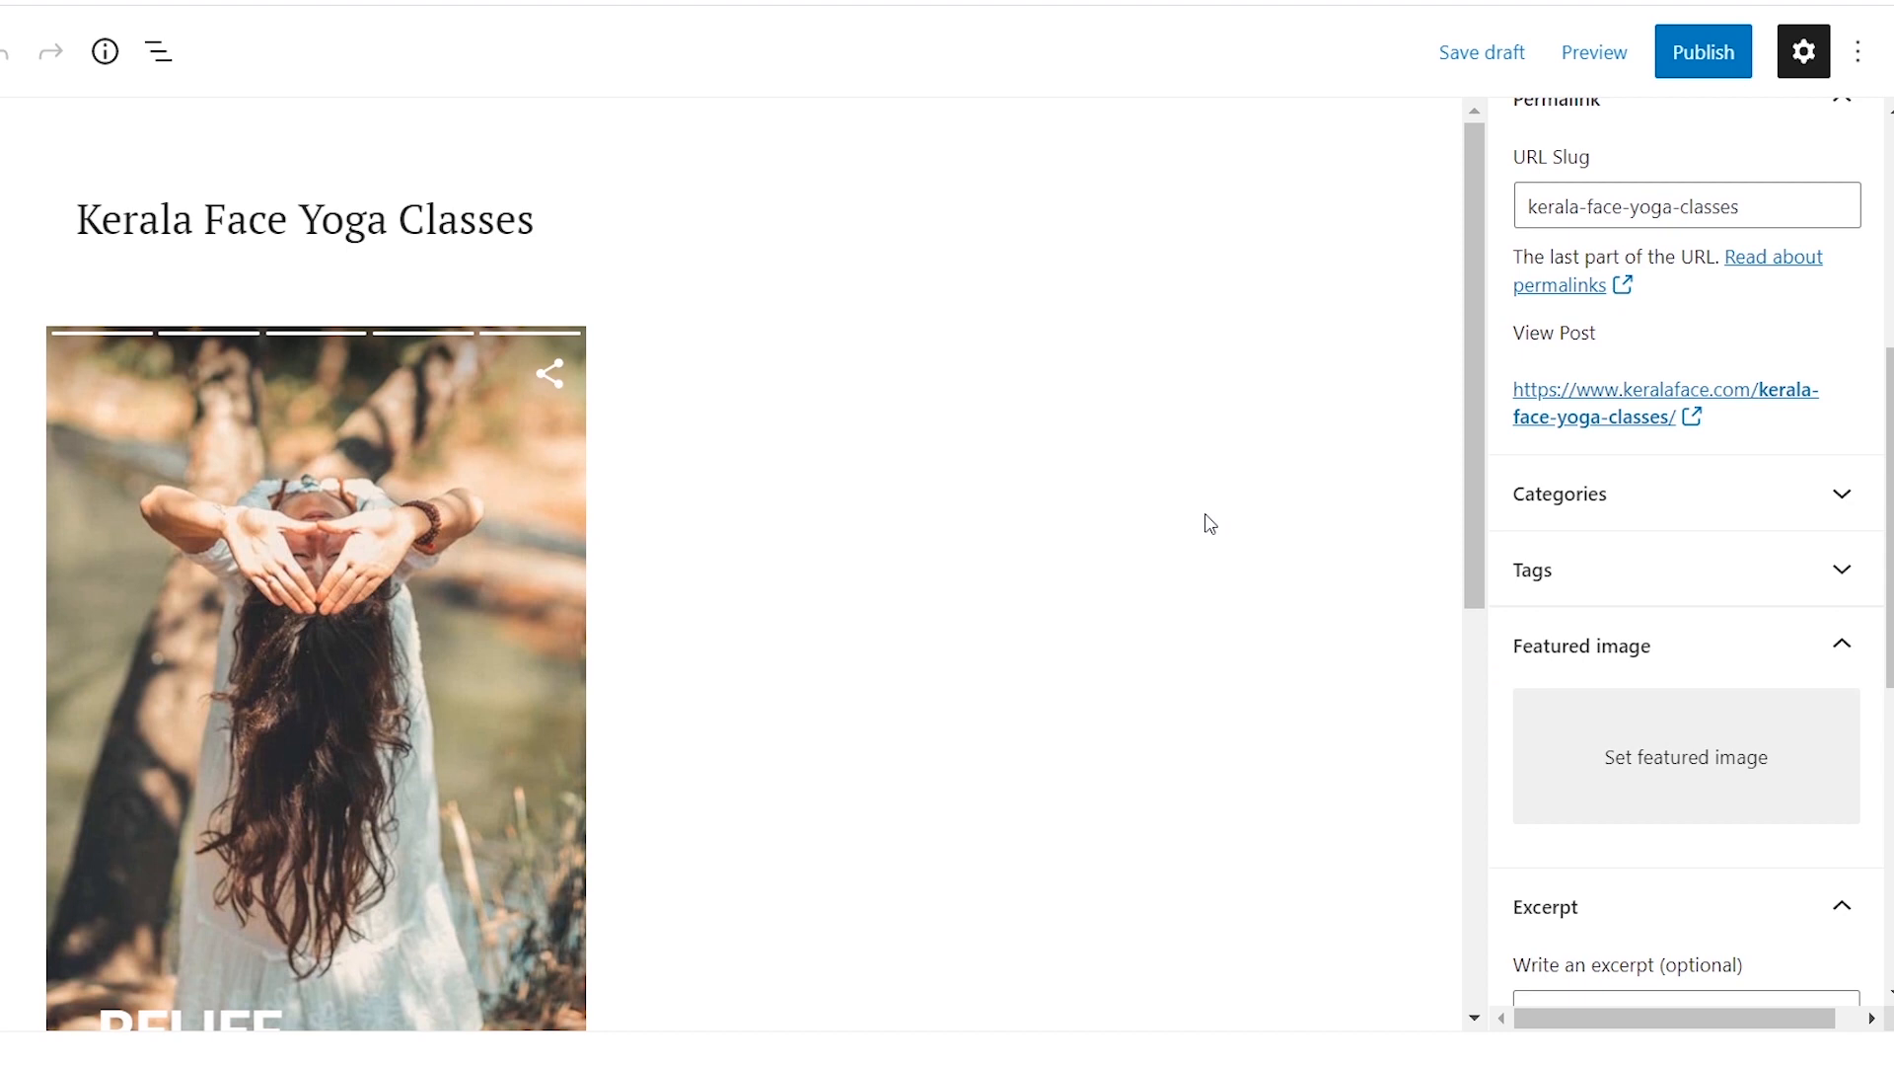
scroll(1509, 296, "up", 6)
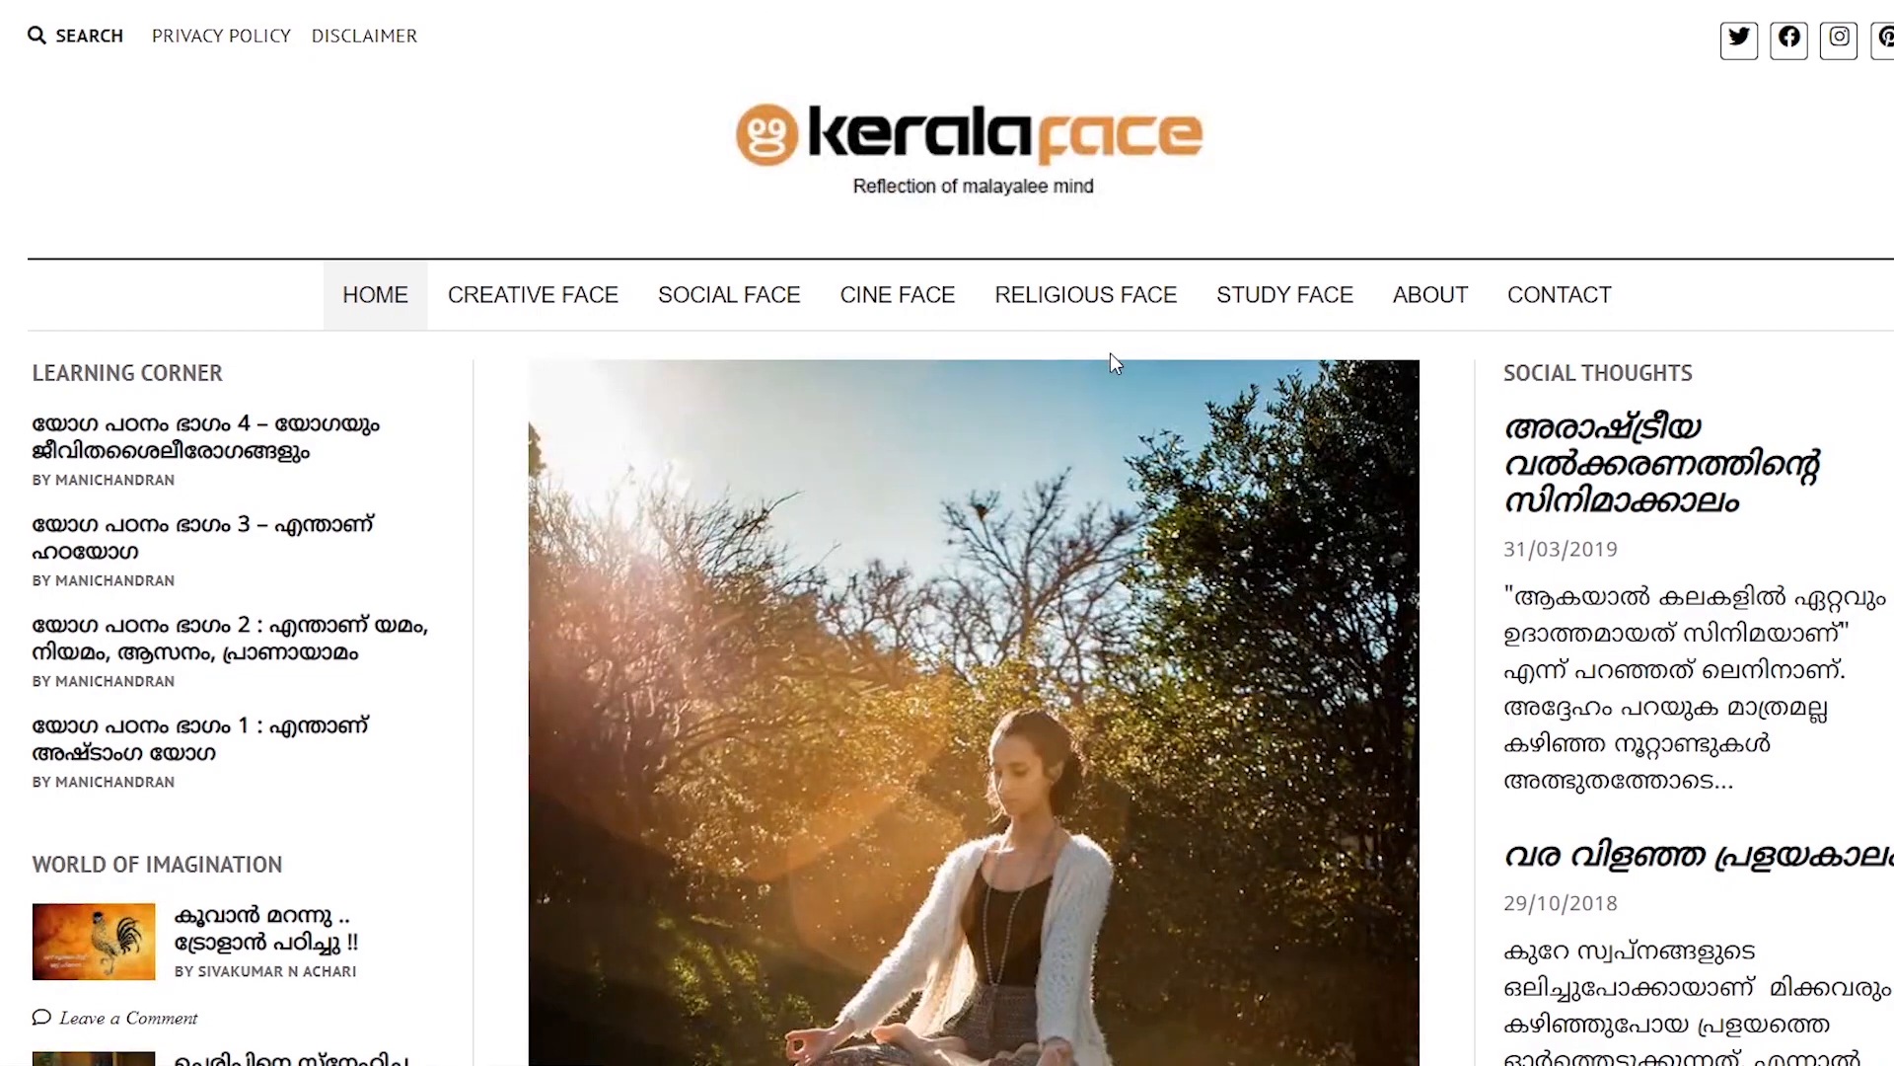
Step: Browse the Kerala Face site's homepage and open the published "Kerala Face Yoga Classes" post
scroll(1112, 357, "down", 15)
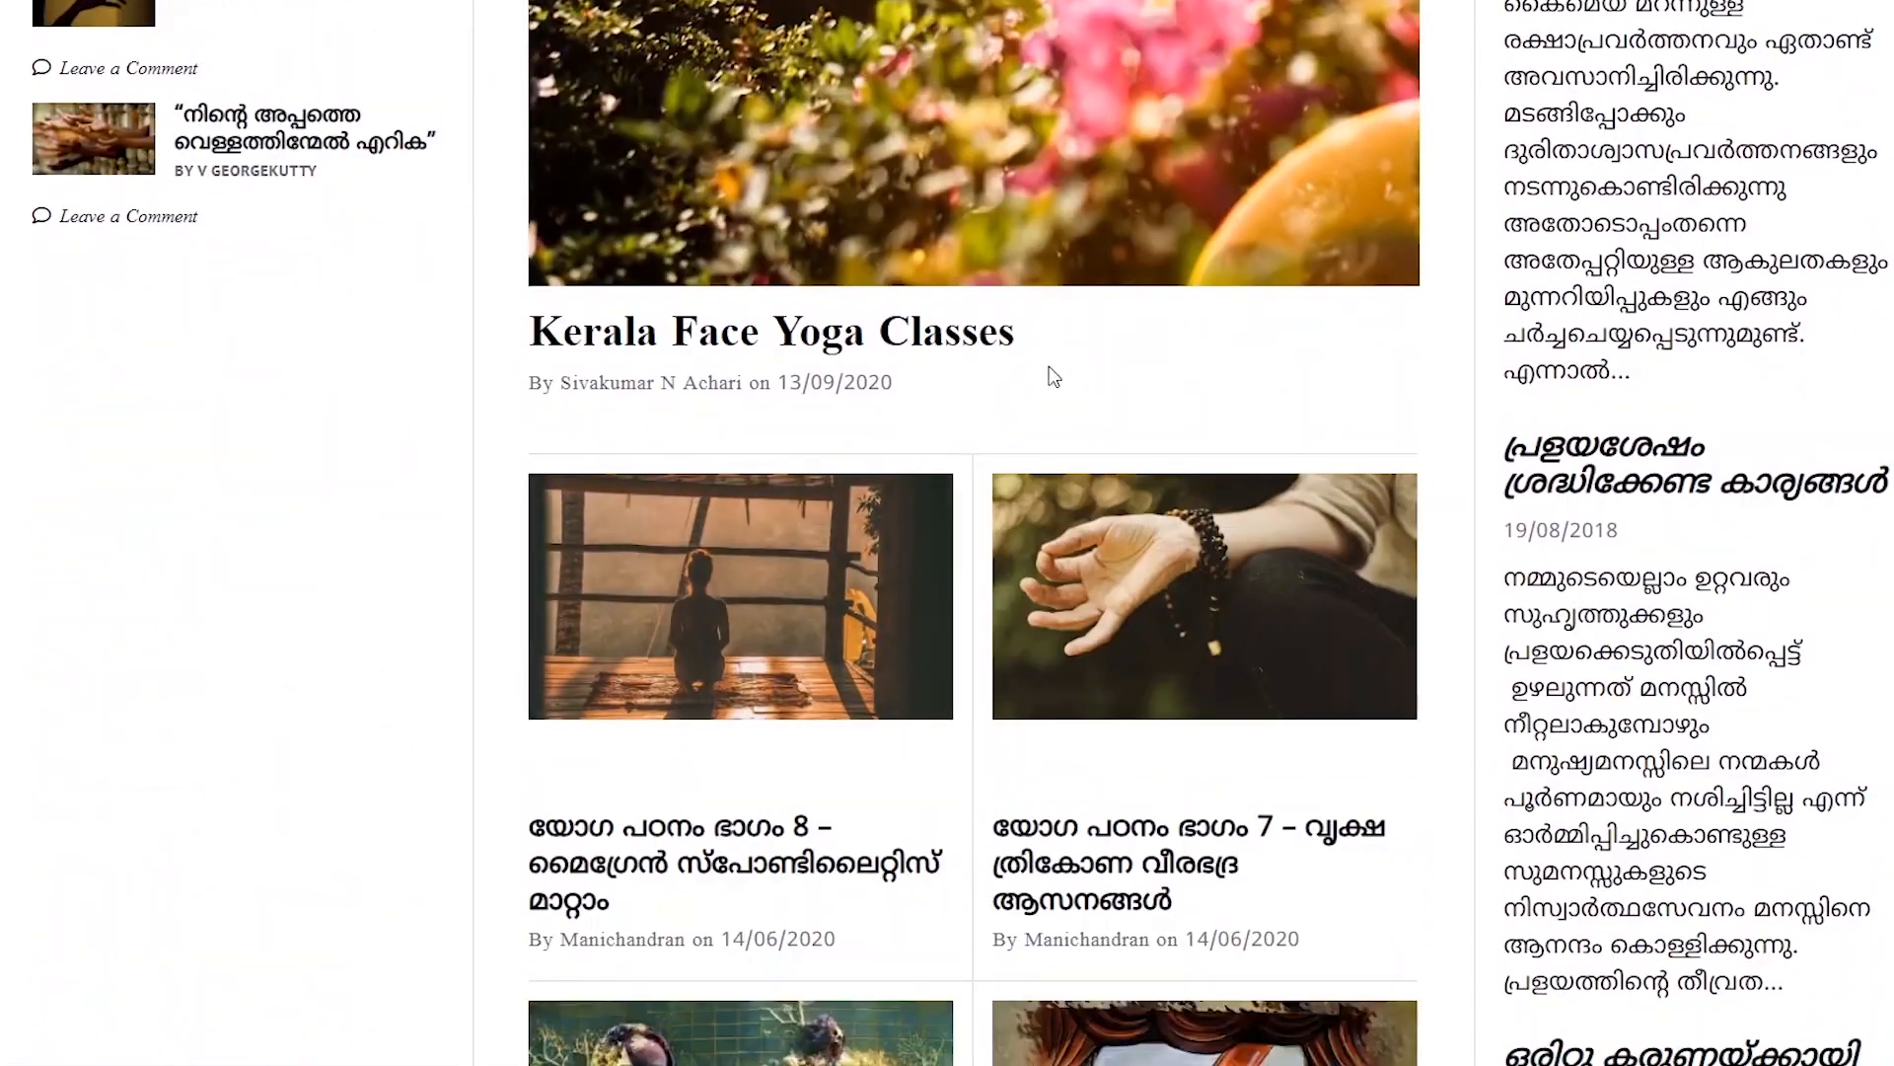
scroll(1040, 330, "up", 8)
scroll(809, 503, "down", 5)
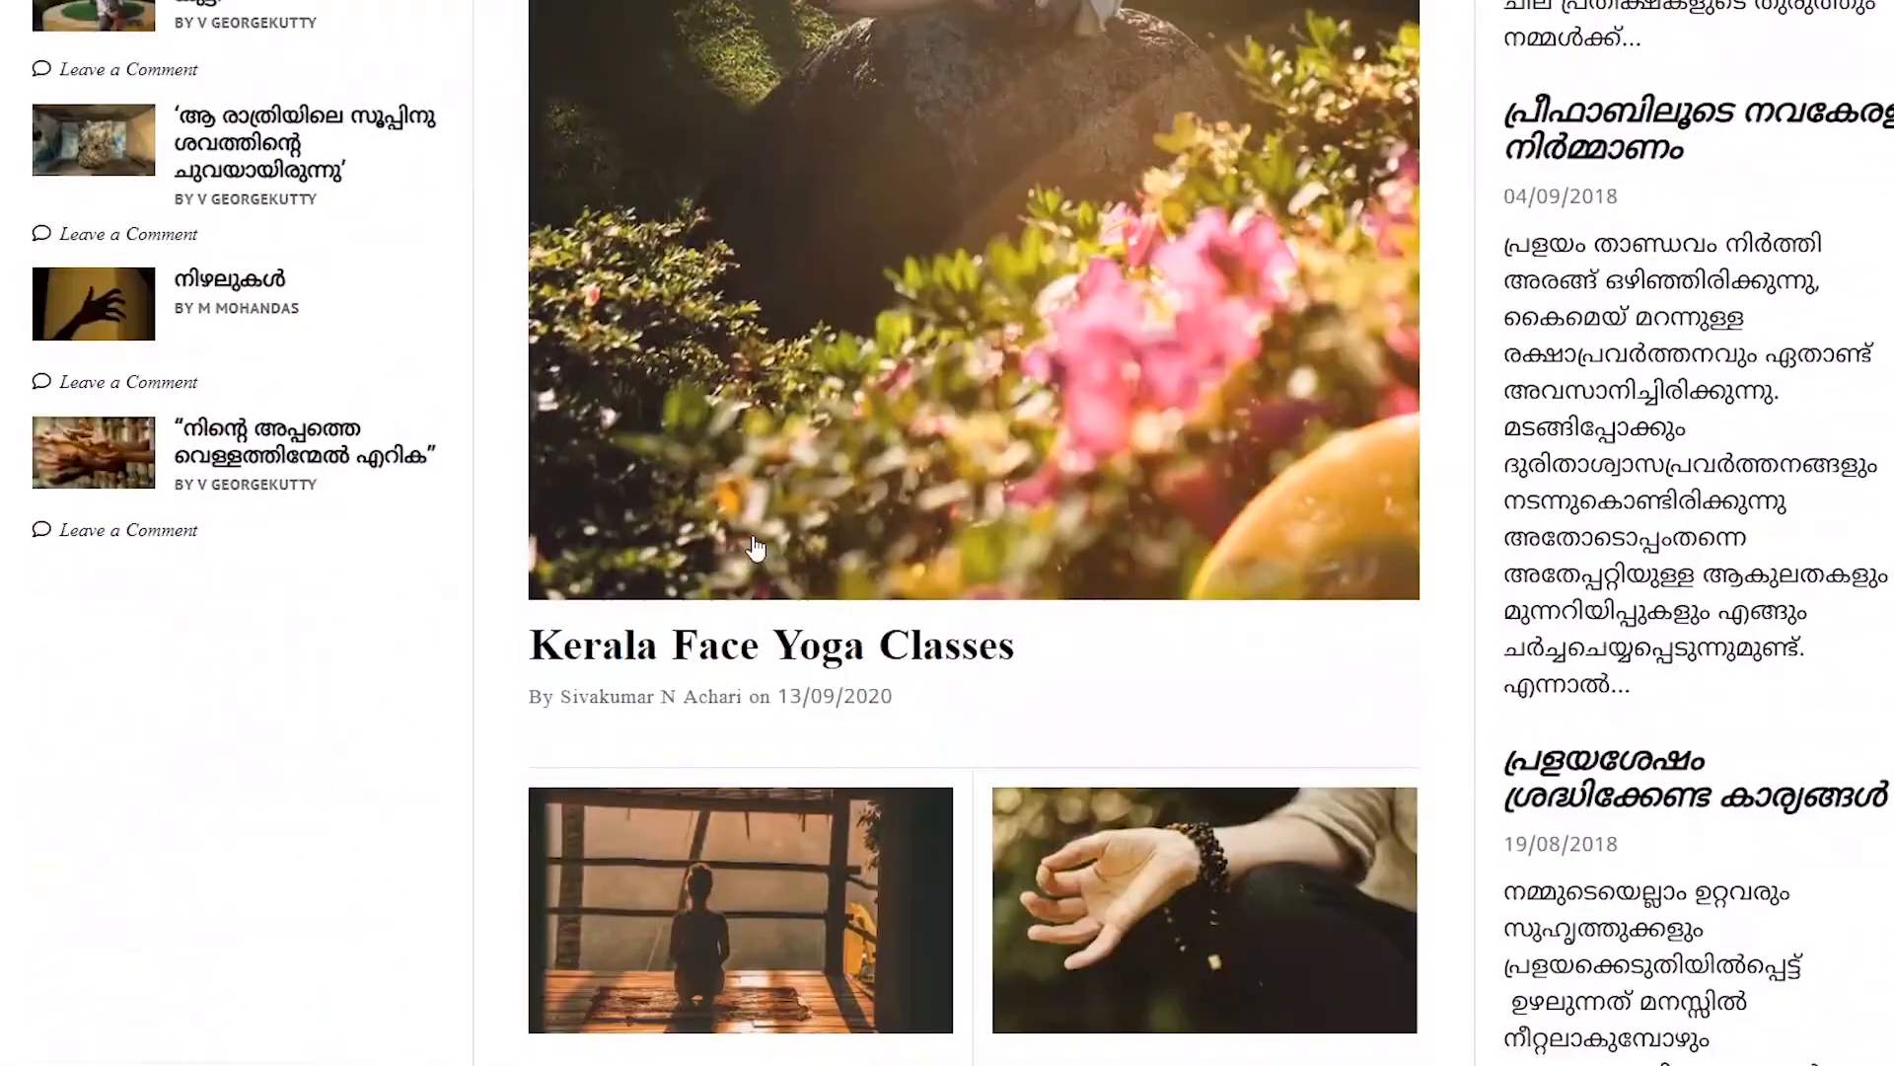
left_click(686, 651)
scroll(681, 661, "down", 2)
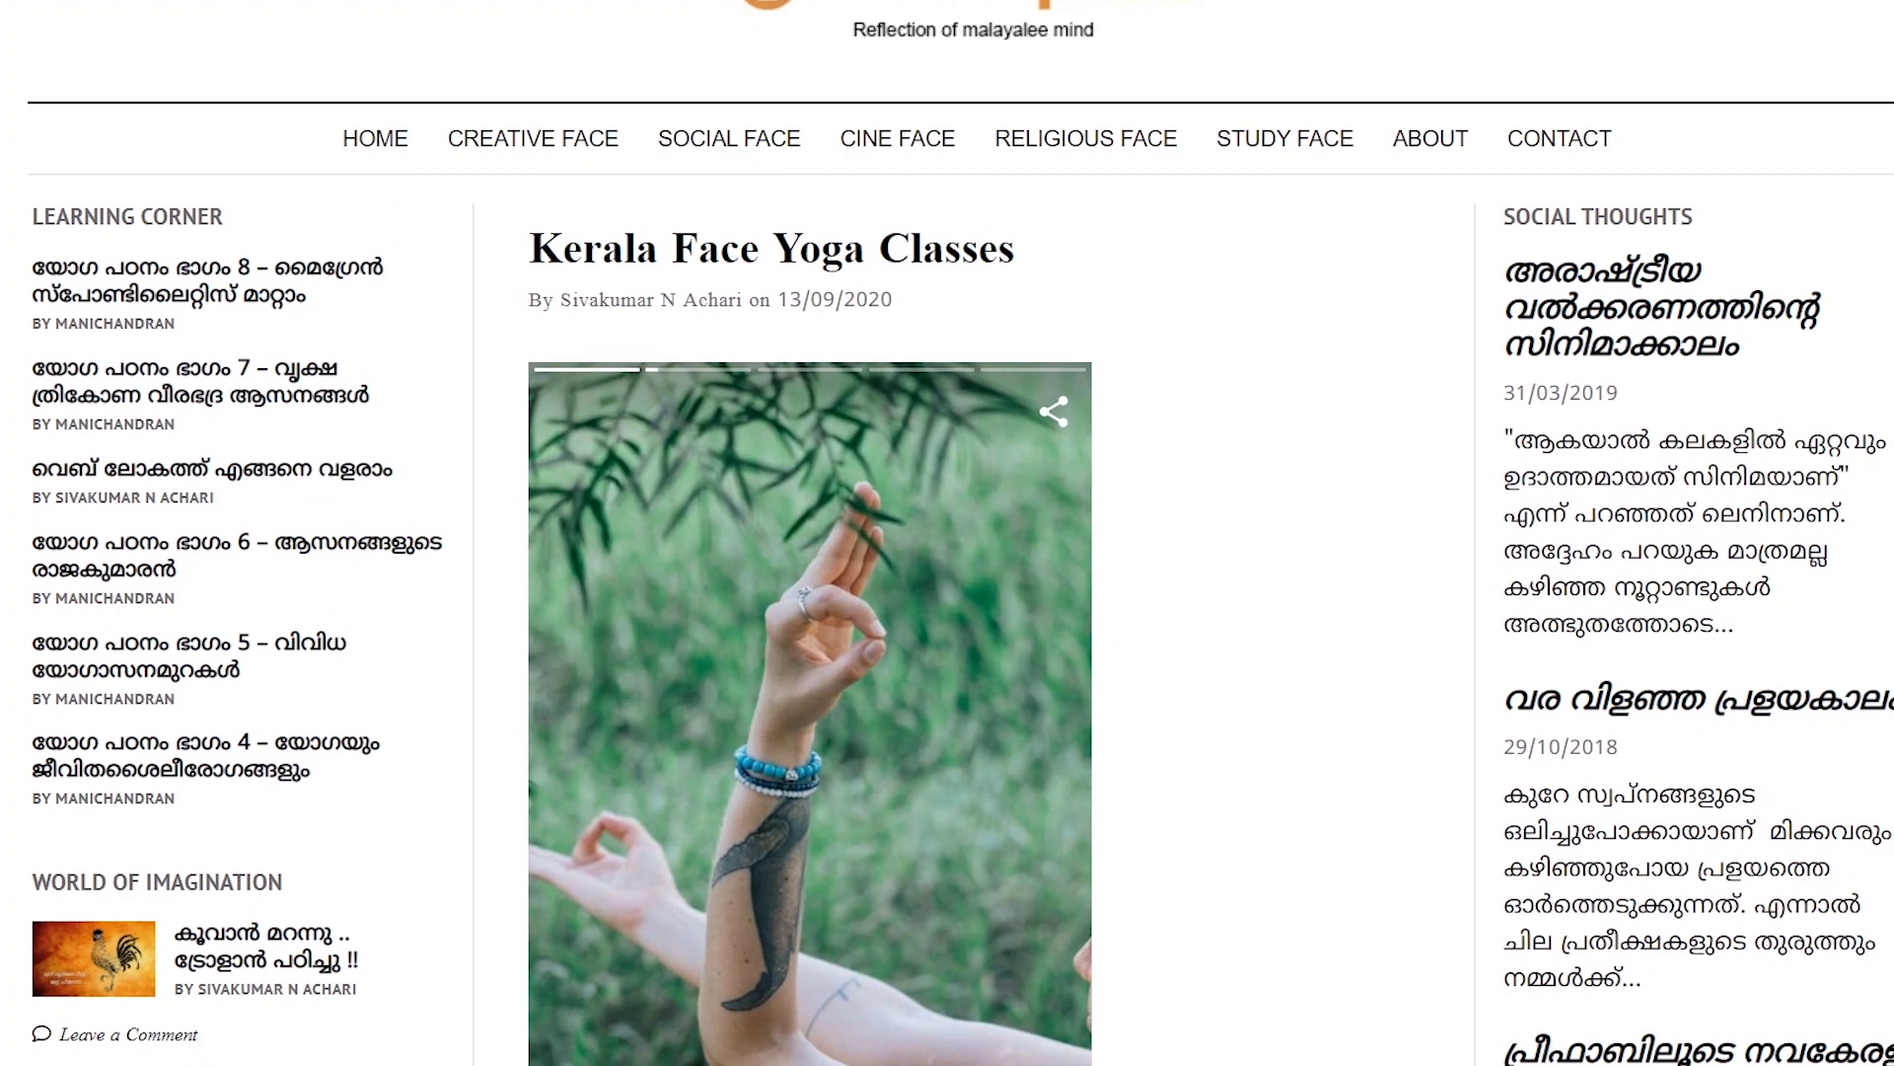
Step: Check the embedded story in the published post at desktop width and in a narrow, mobile-sized window
scroll(1488, 752, "down", 9)
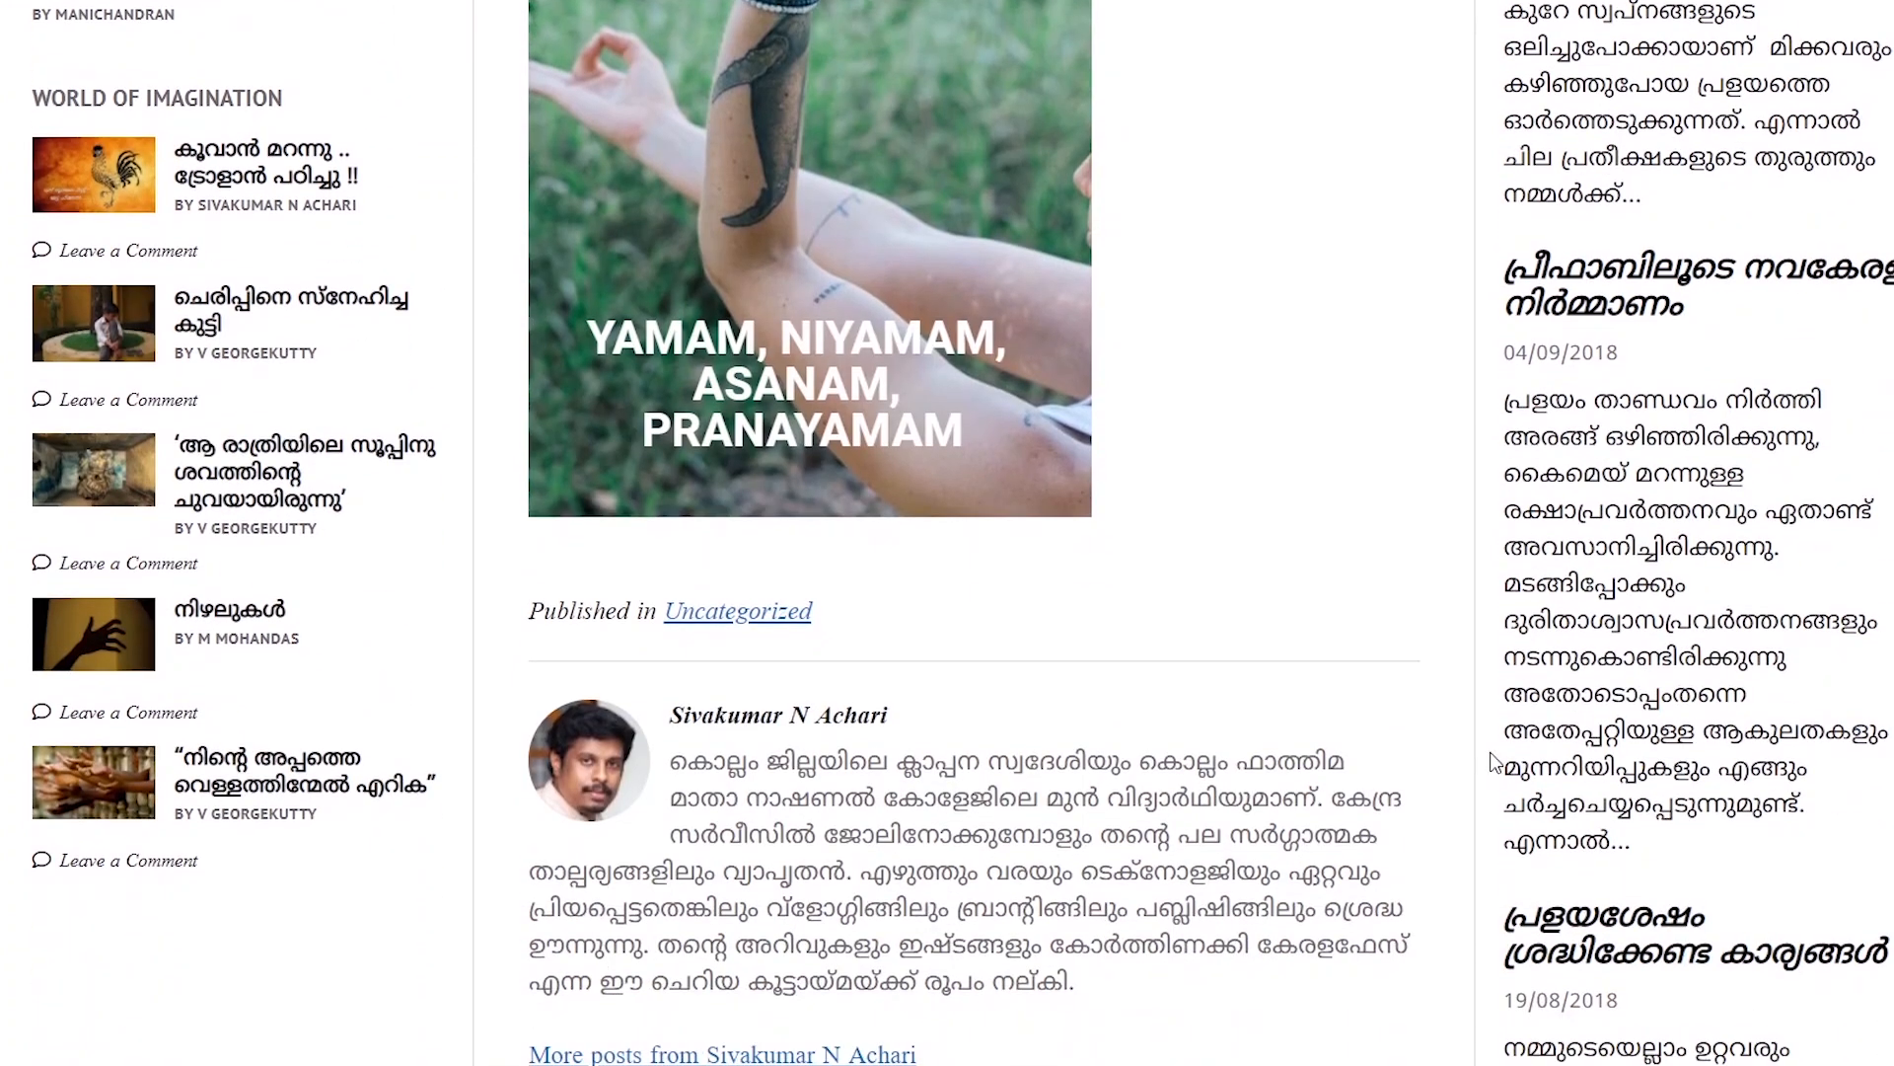
scroll(1488, 752, "up", 7)
scroll(1490, 760, "up", 3)
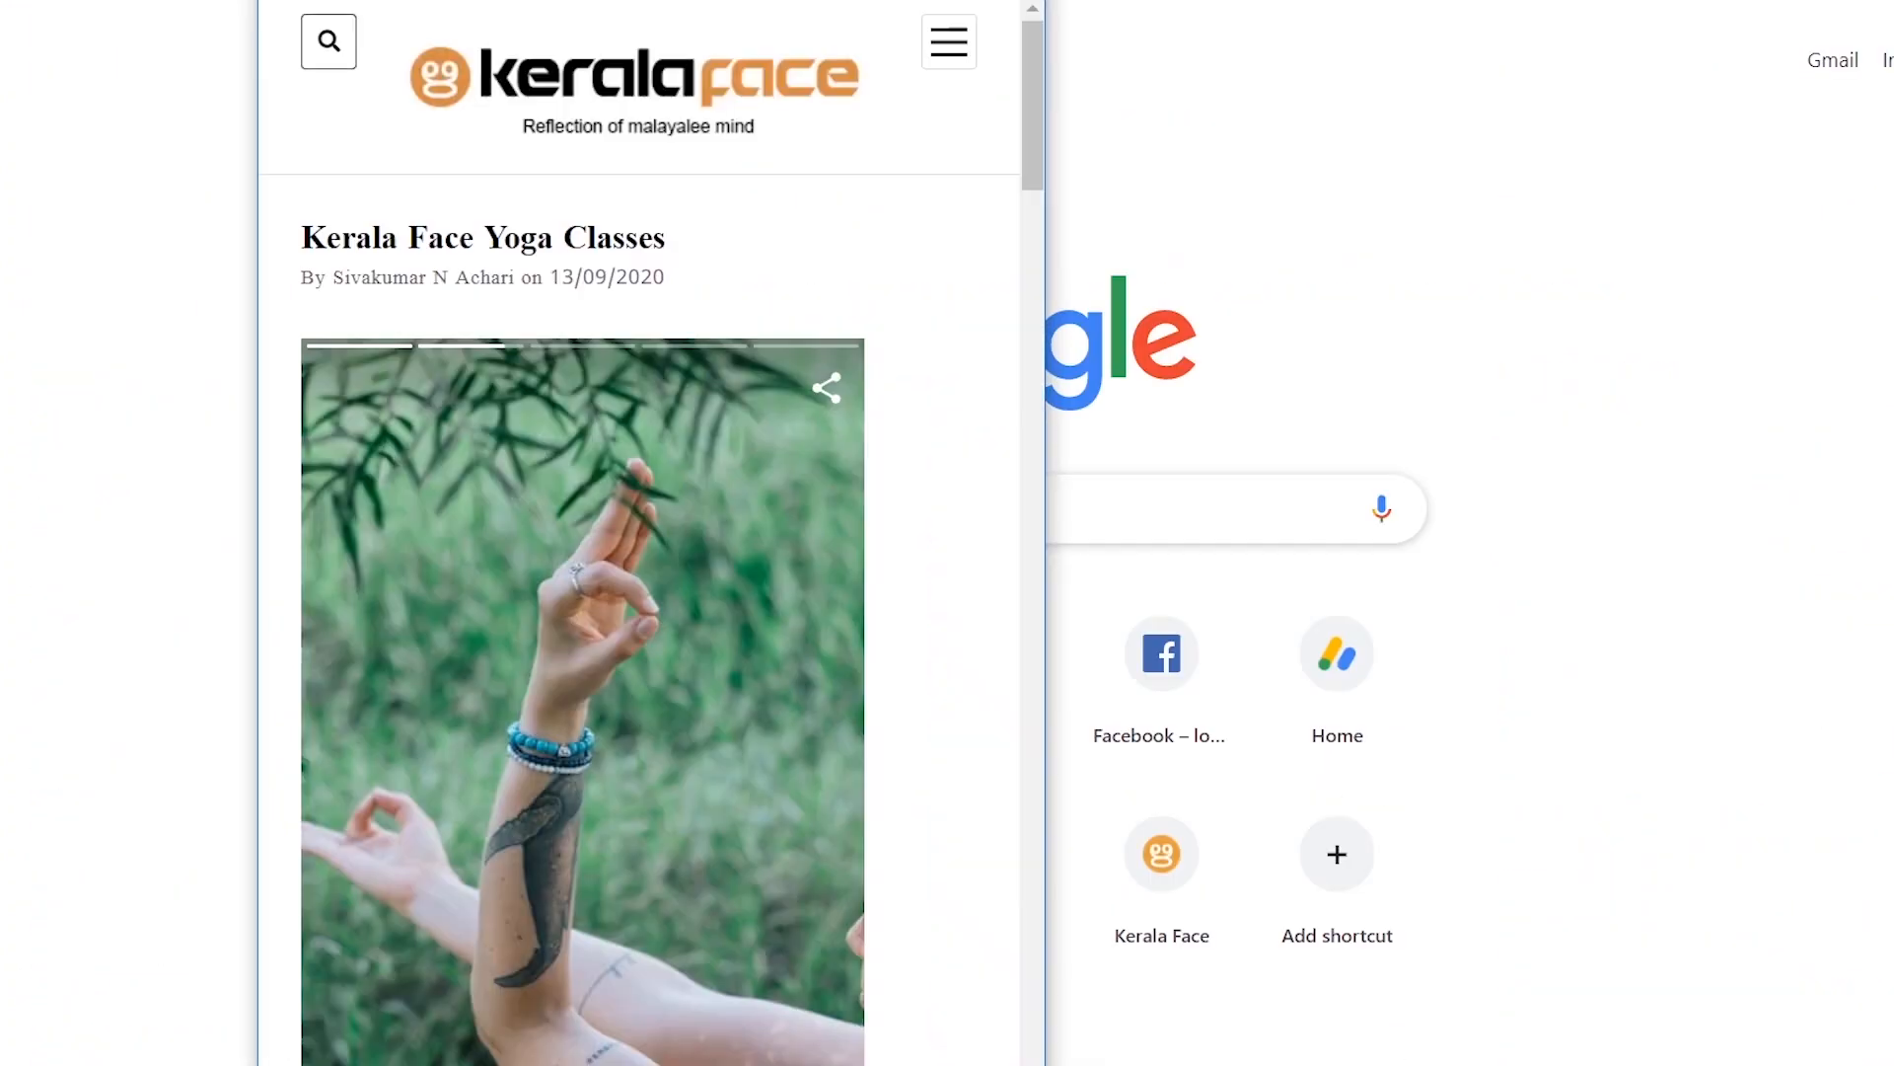
scroll(817, 389, "down", 3)
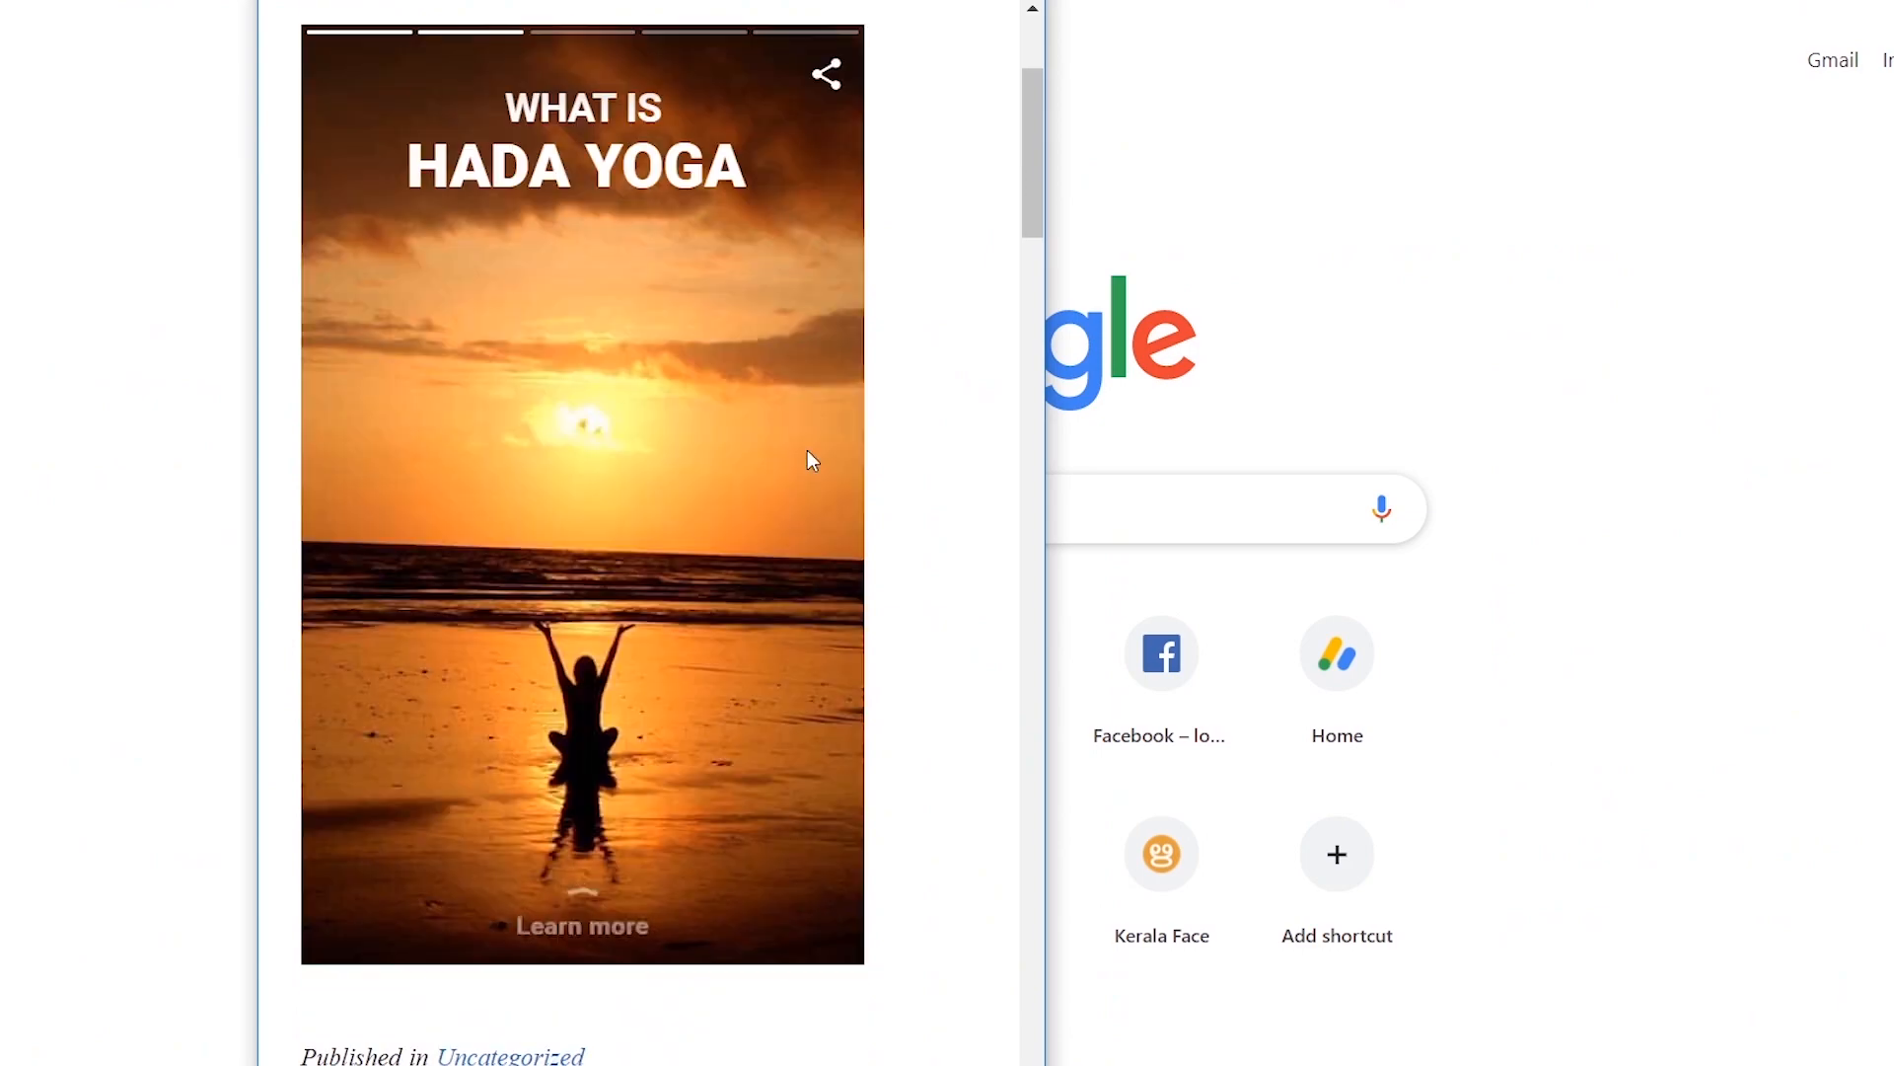
scroll(804, 503, "up", 3)
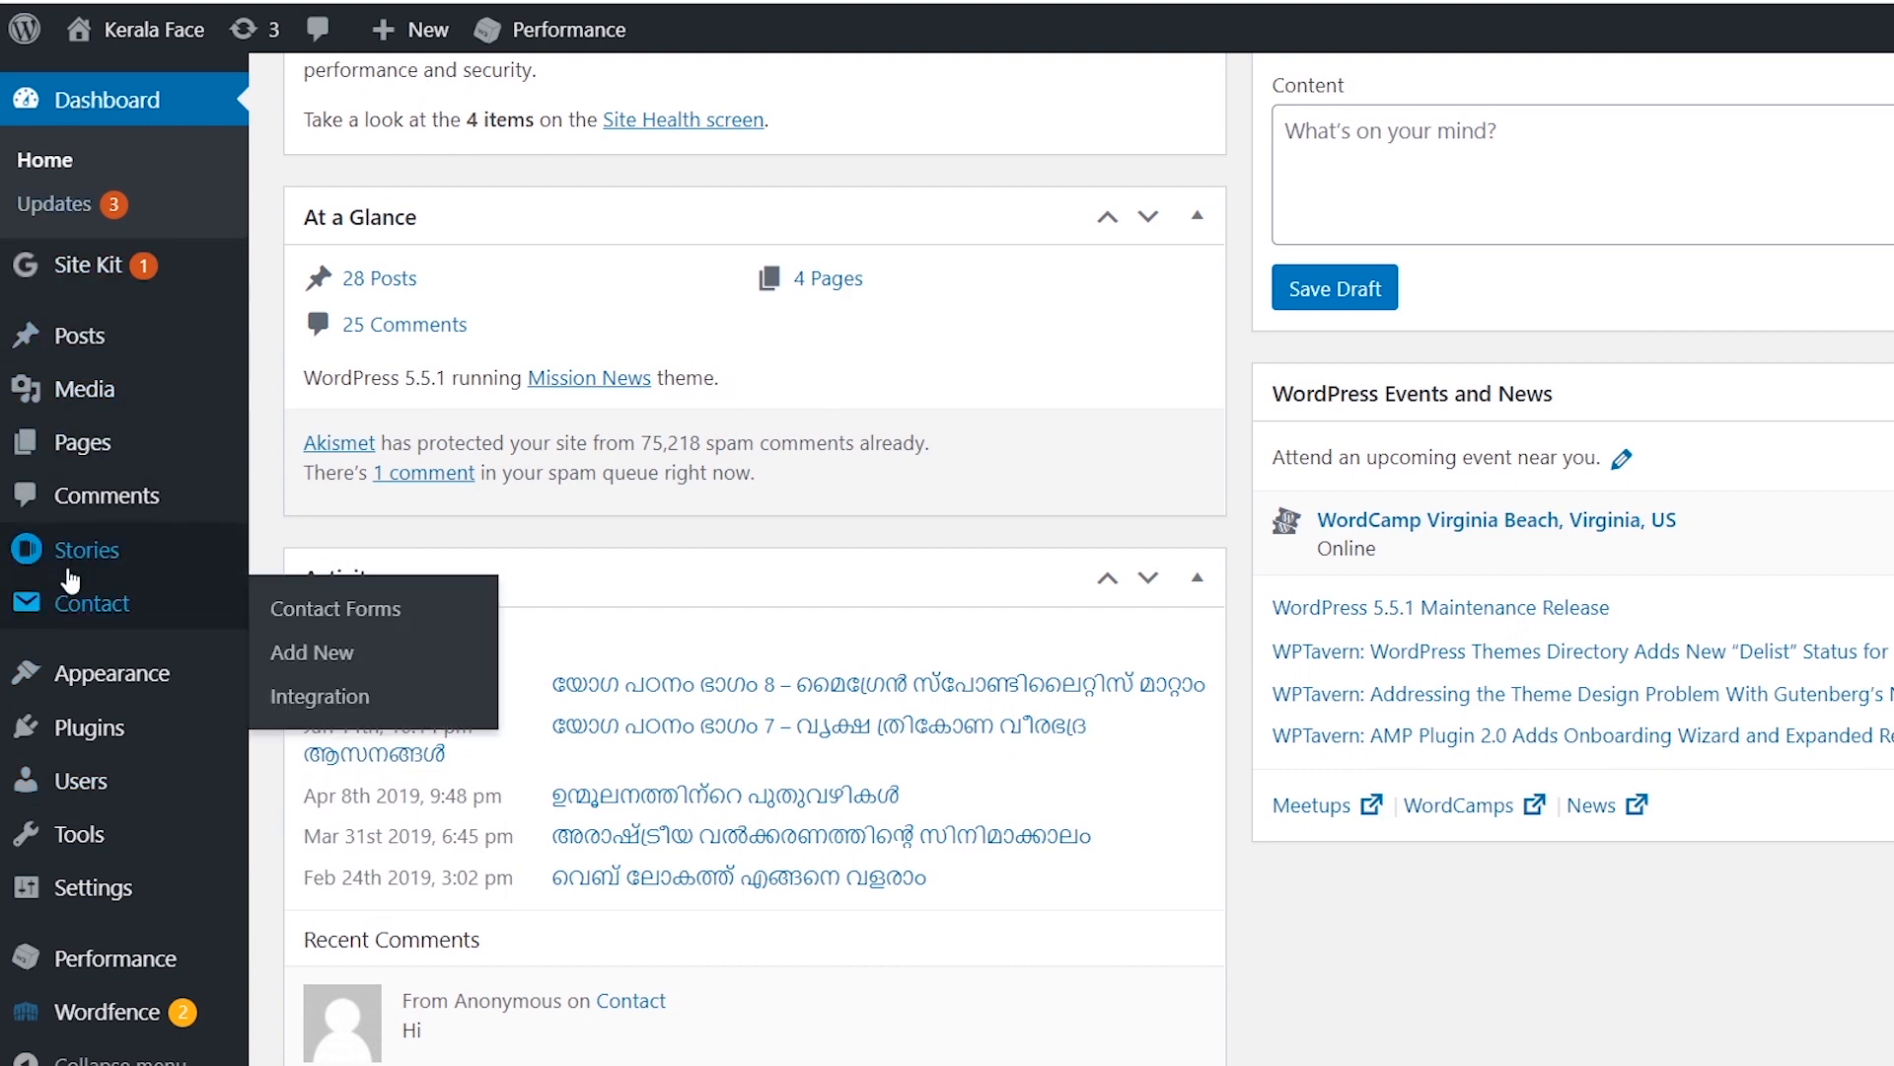
Step: Open the Web Stories dashboard from the WordPress admin and view the available actions for the "Kerala Face Yoga Classes" story
mouse_move(72, 559)
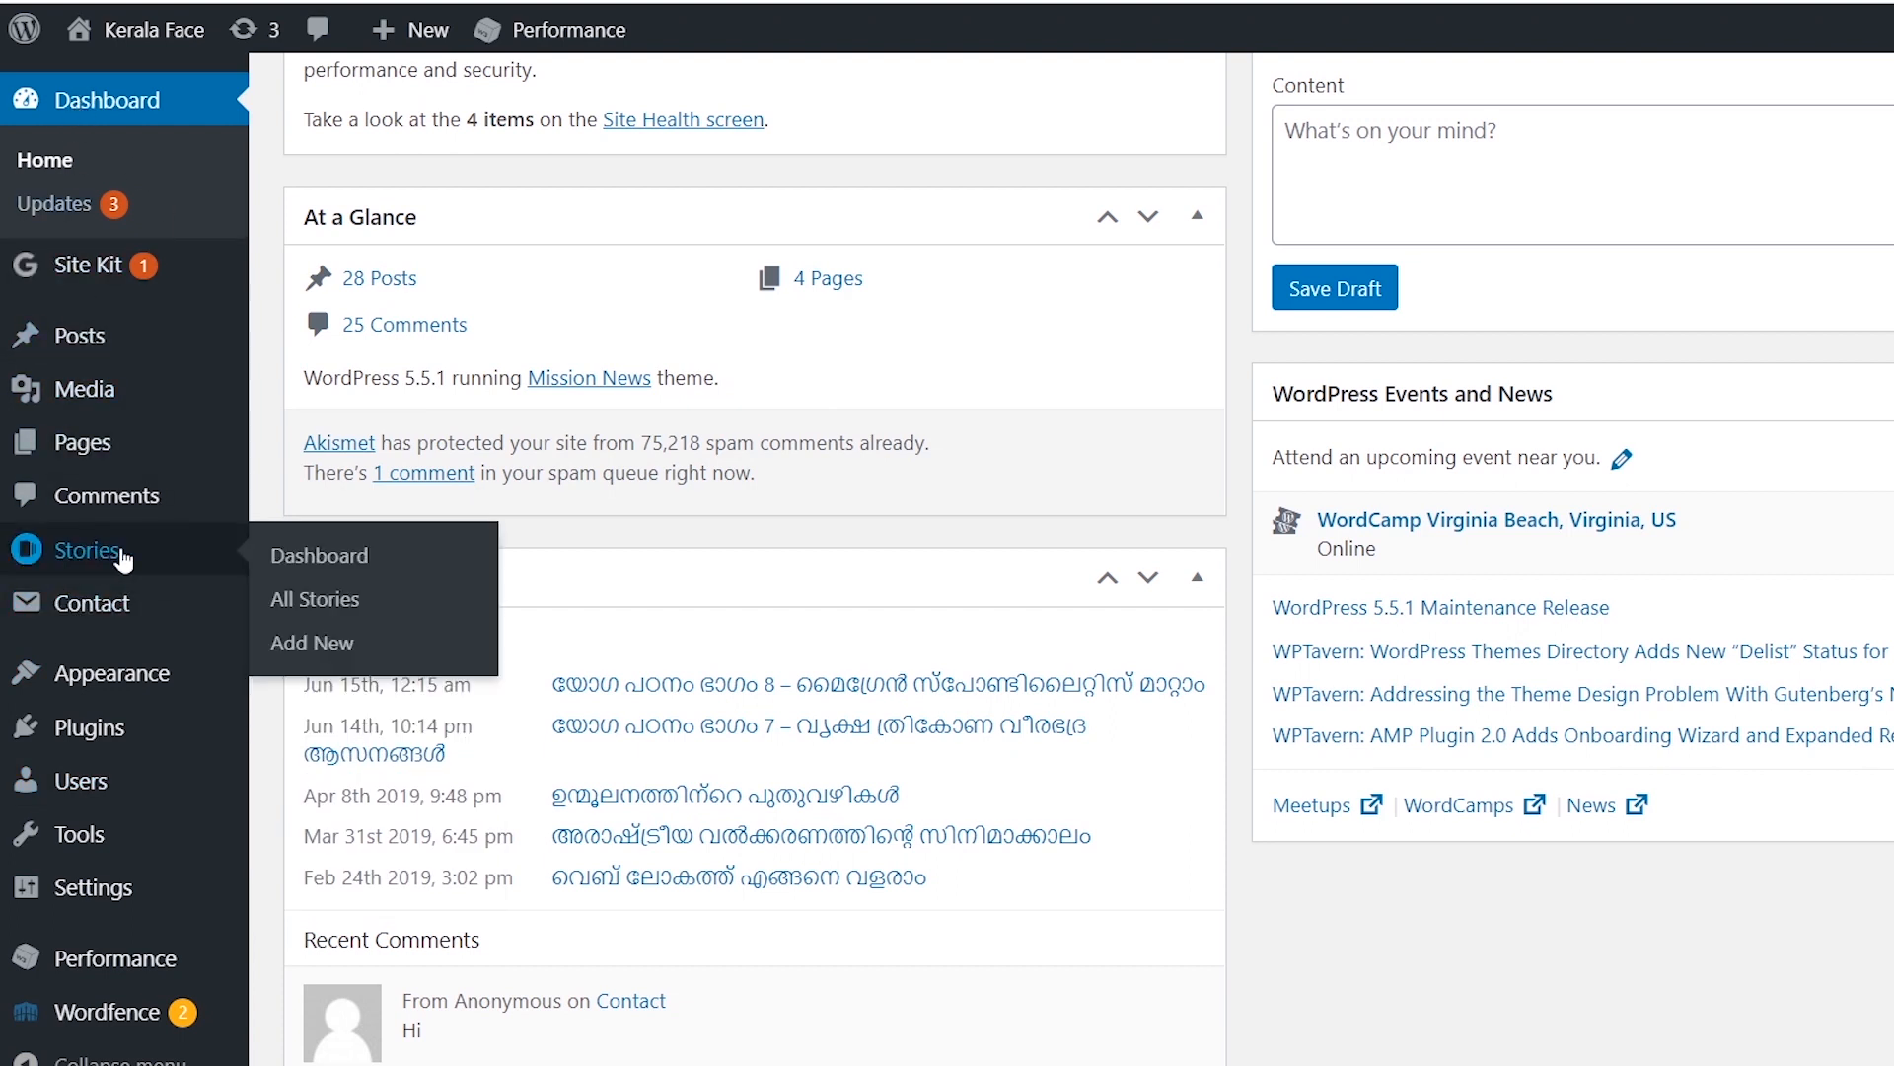
left_click(304, 563)
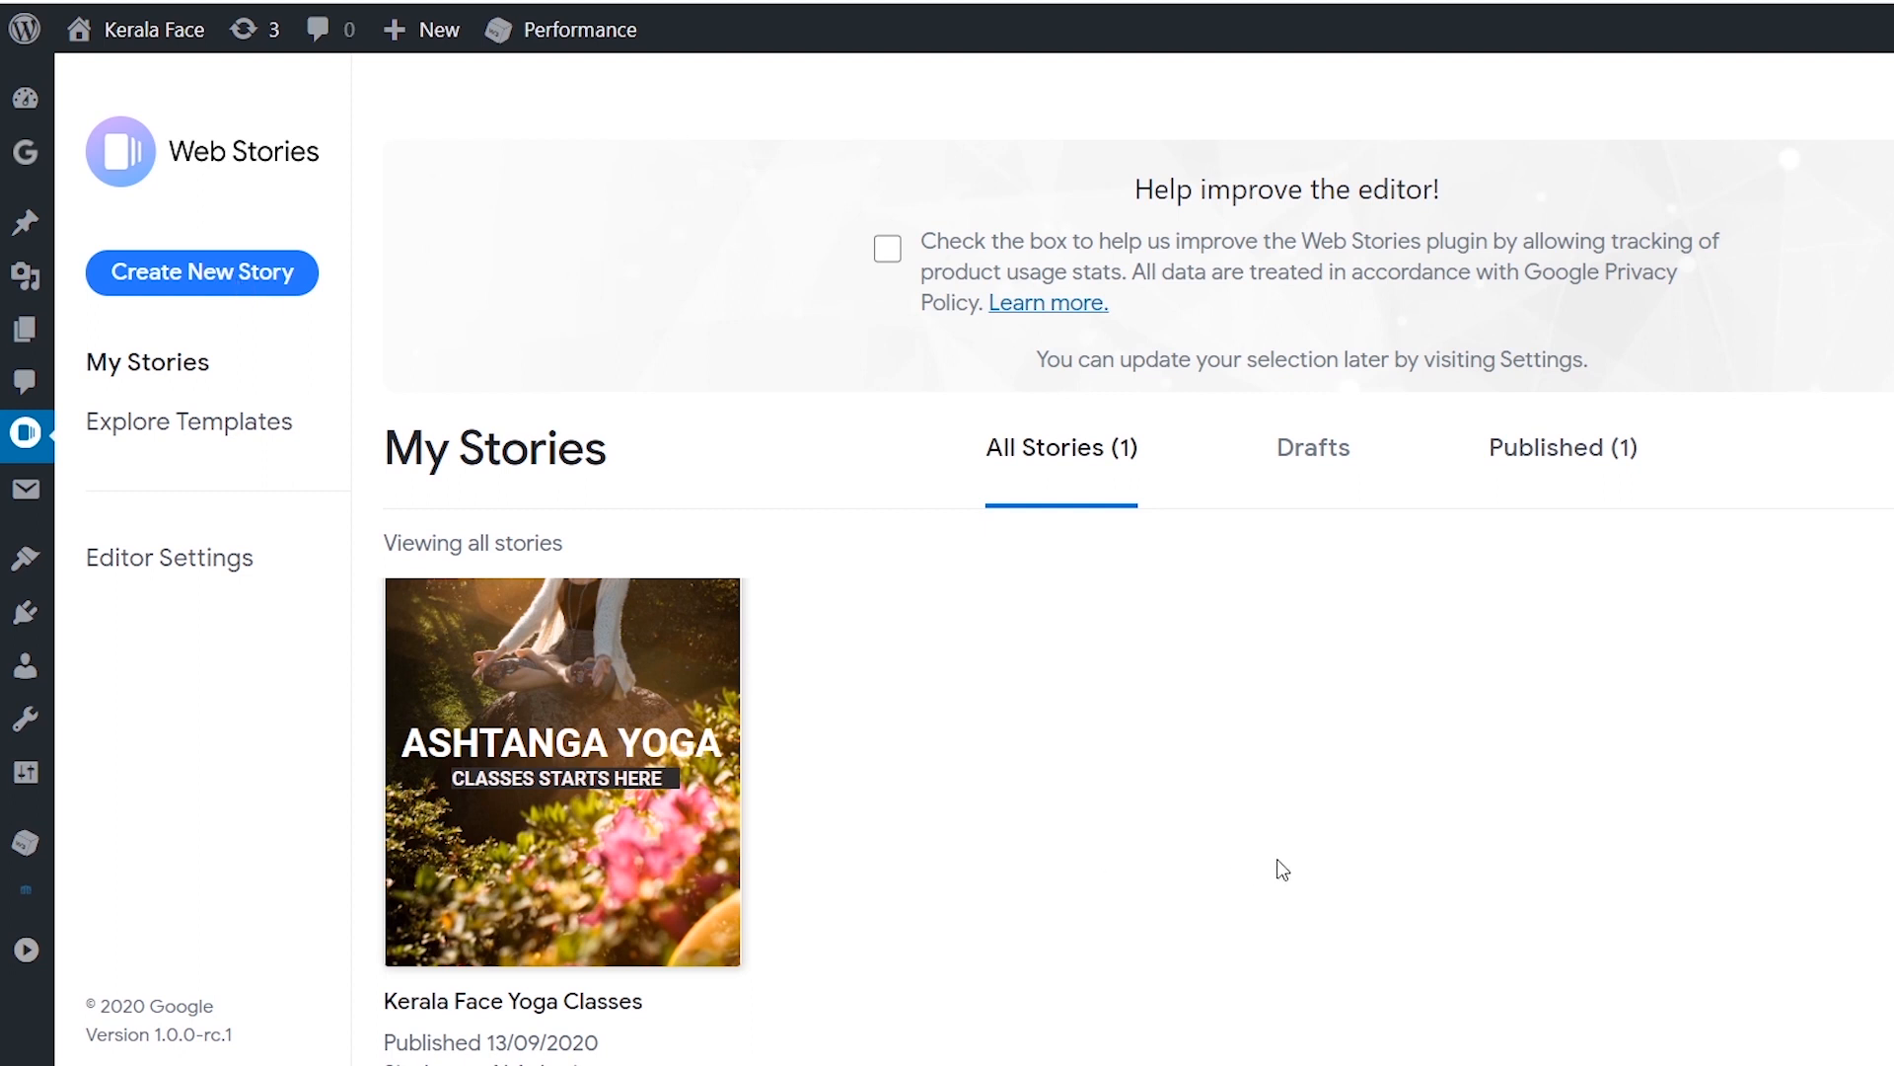
scroll(1256, 871, "down", 1)
mouse_move(526, 784)
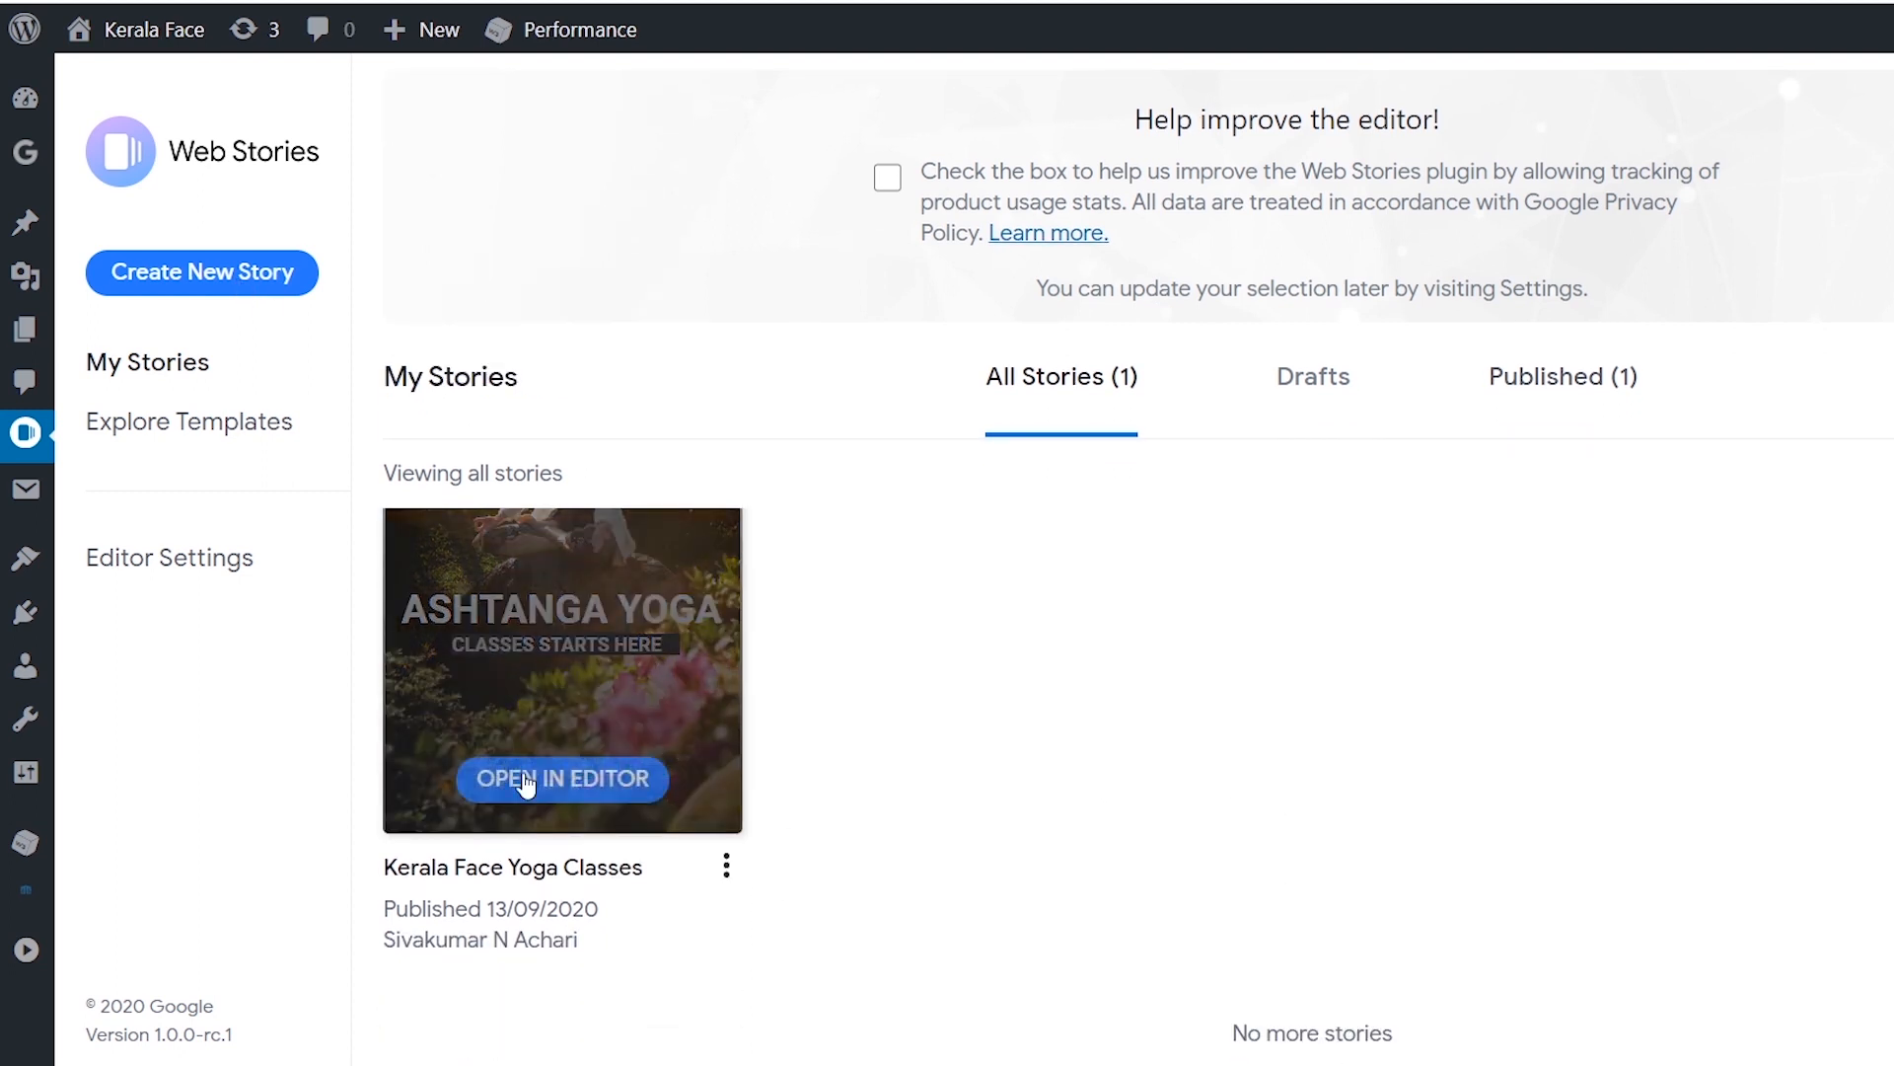
scroll(837, 845, "up", 1)
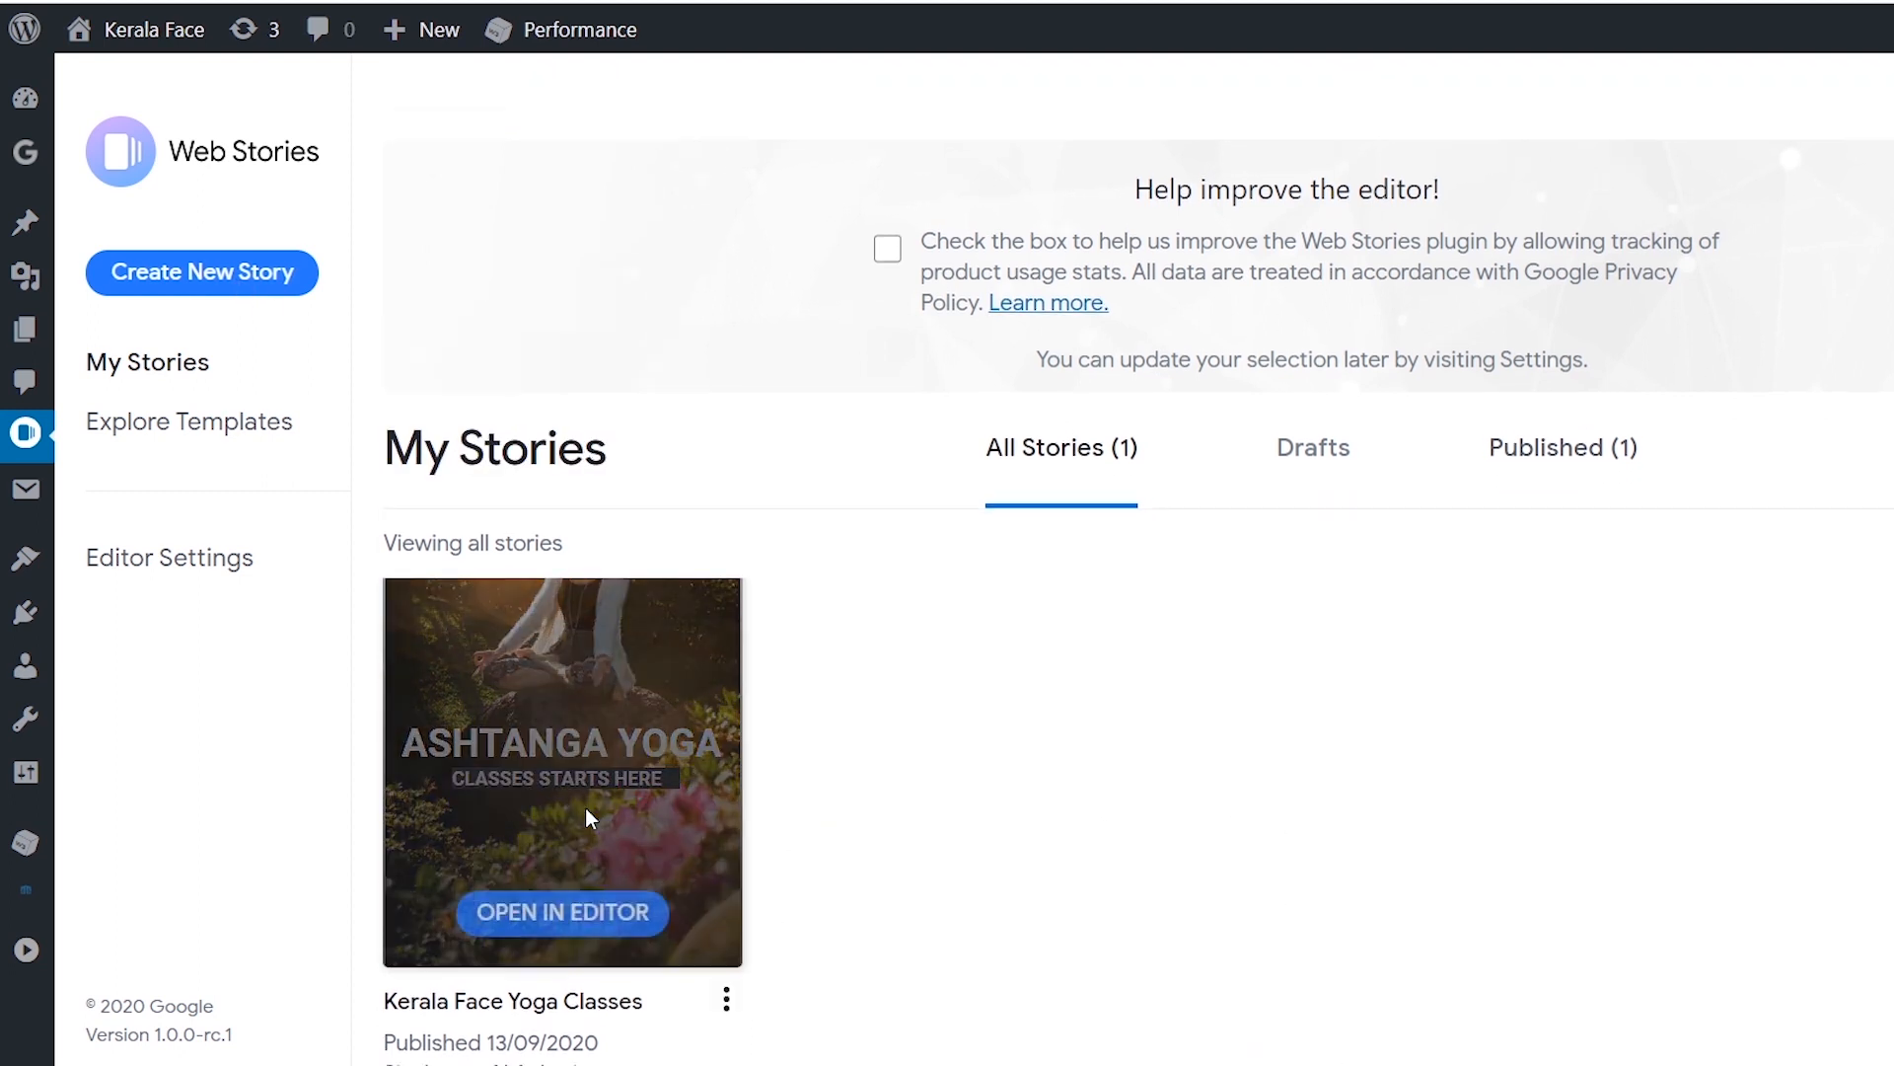
left_click(727, 1000)
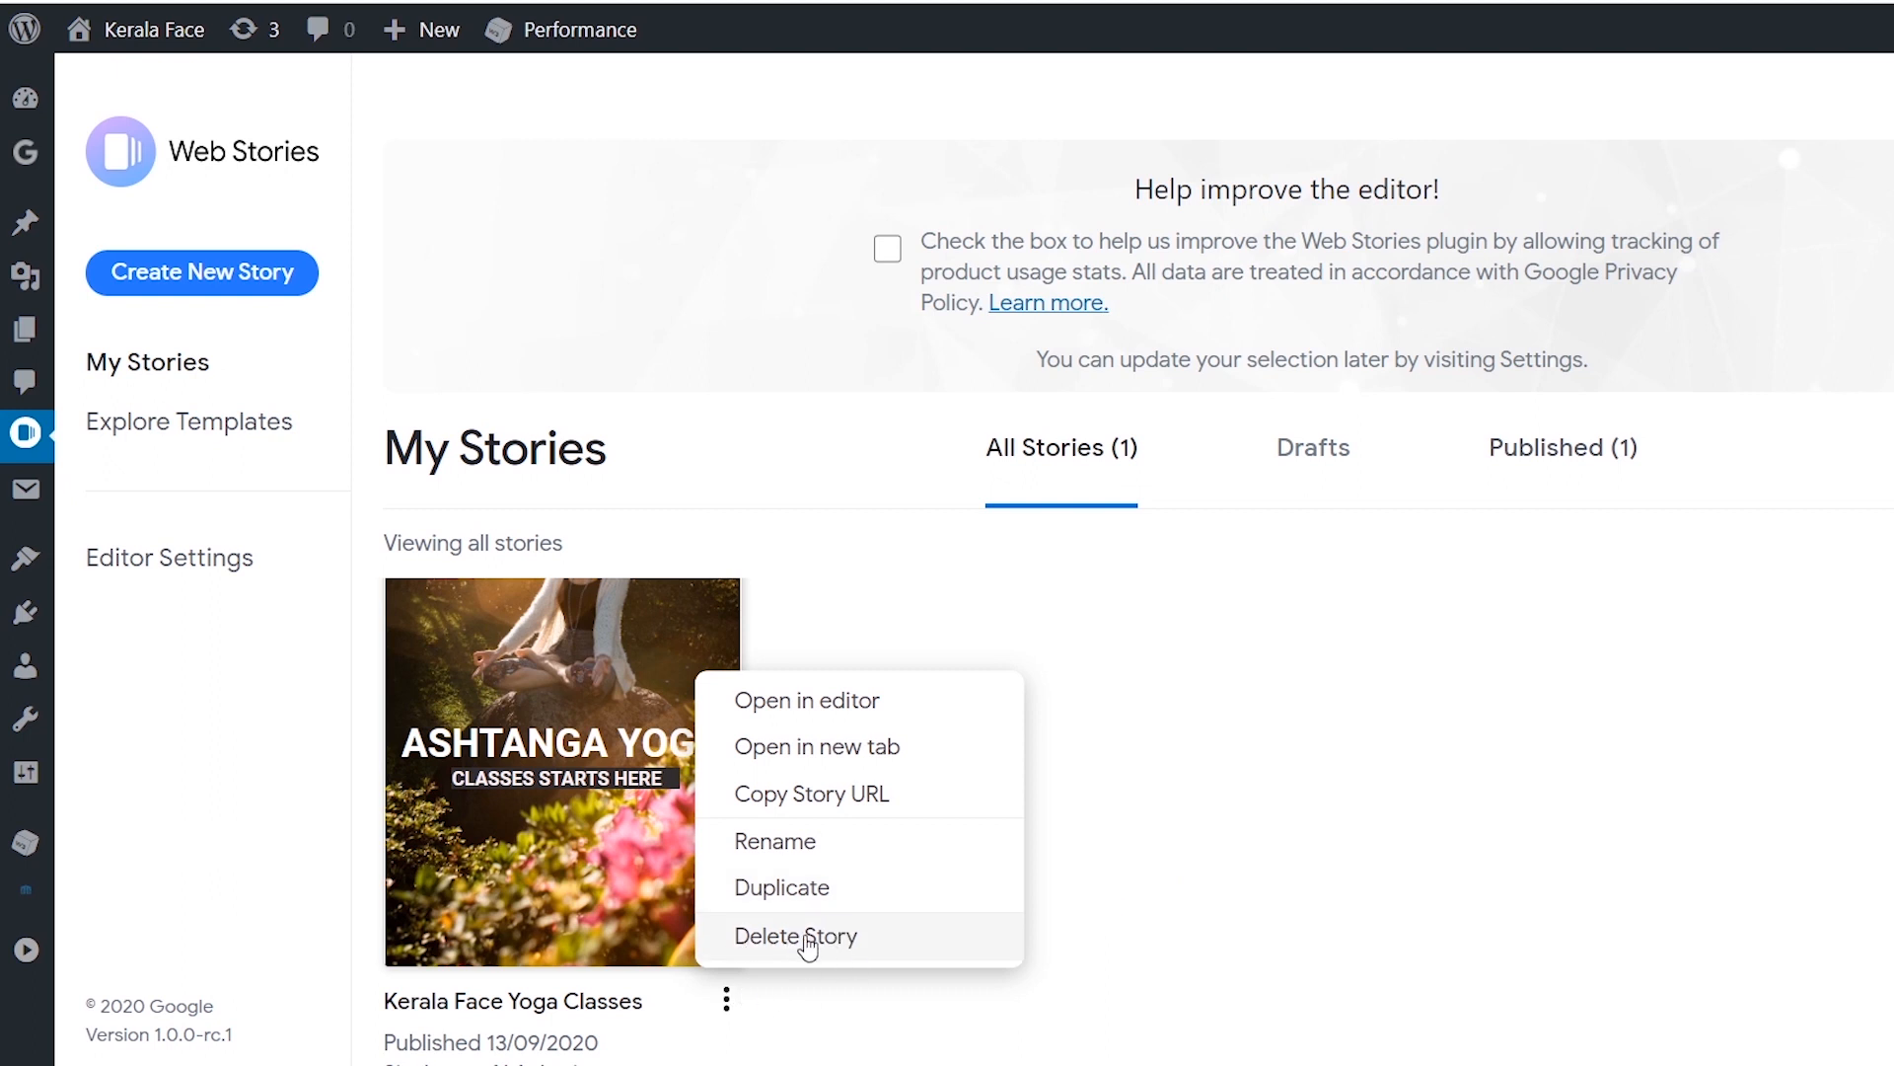
left_click(1233, 947)
Step: Open the "Kerala Face Yoga Classes" story in the editor and view its fourth and fifth pages
mouse_move(570, 716)
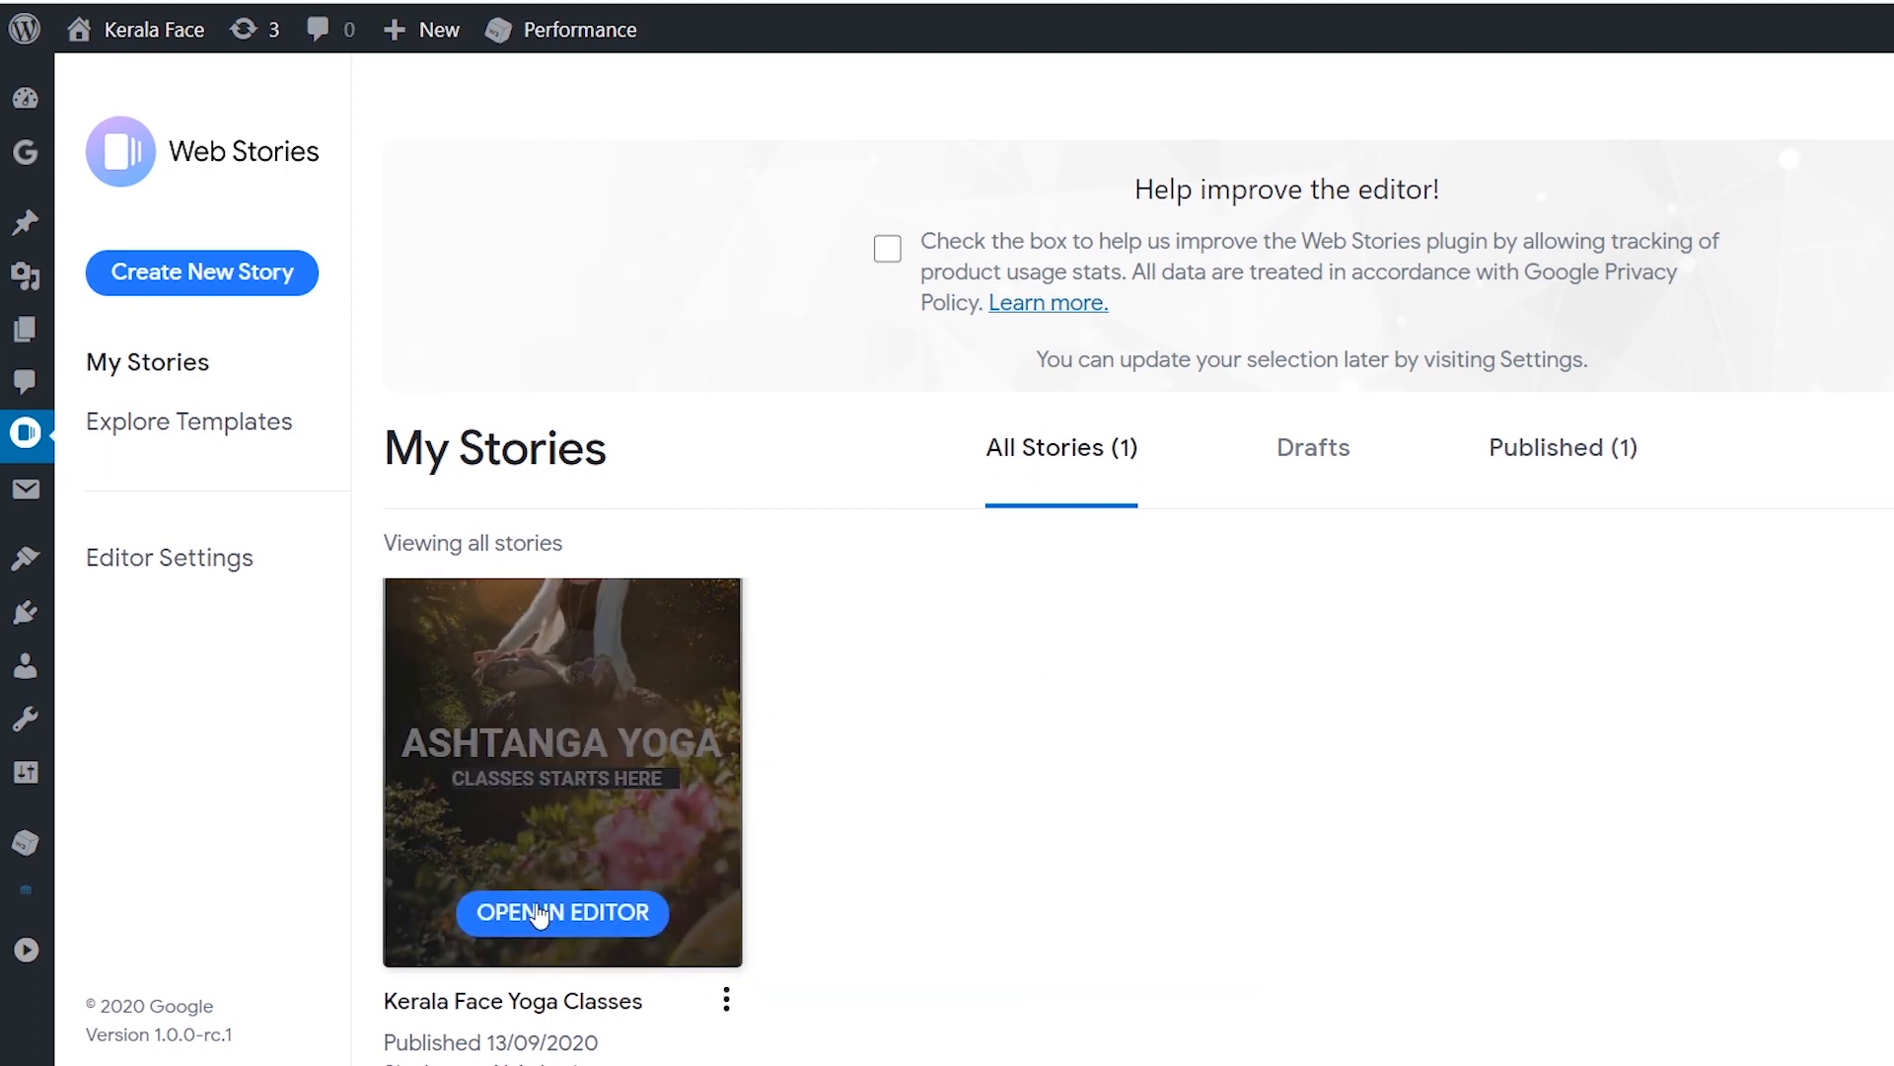
left_click(603, 924)
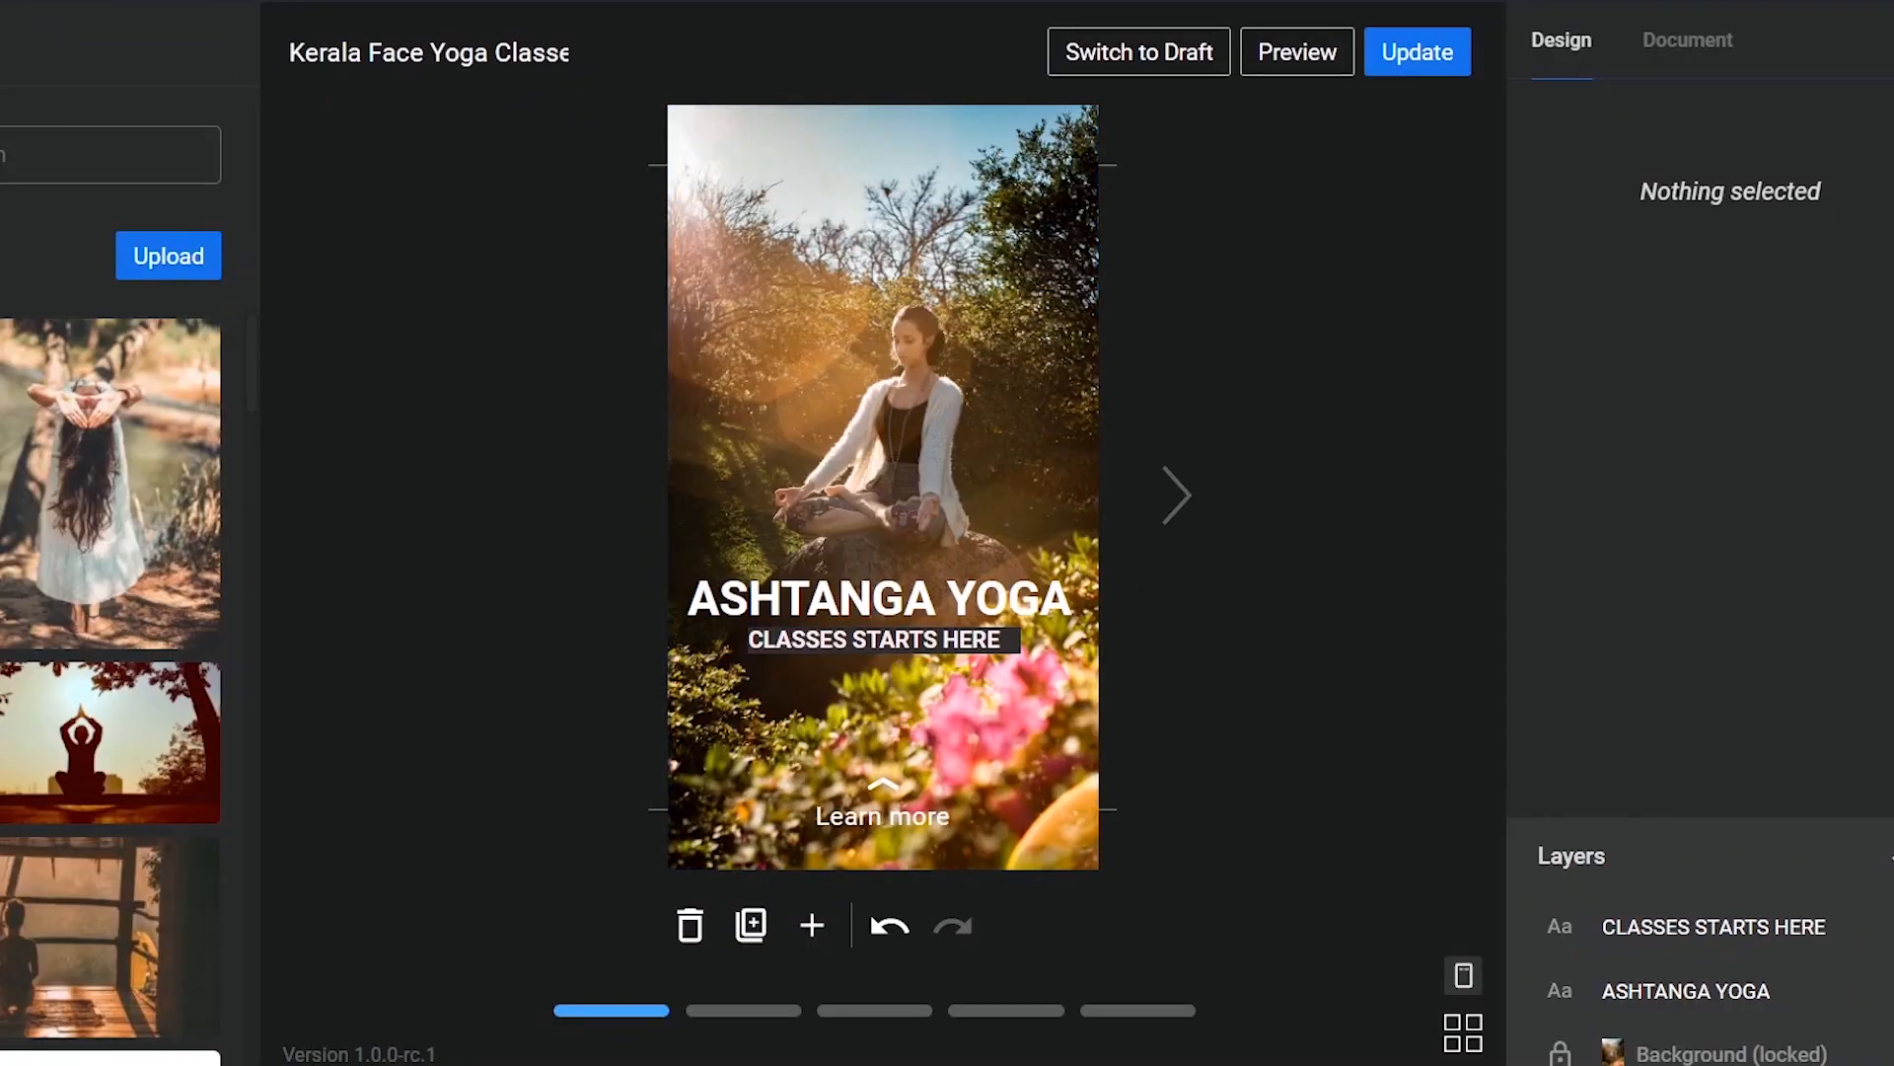
left_click(1007, 1011)
left_click(1145, 1012)
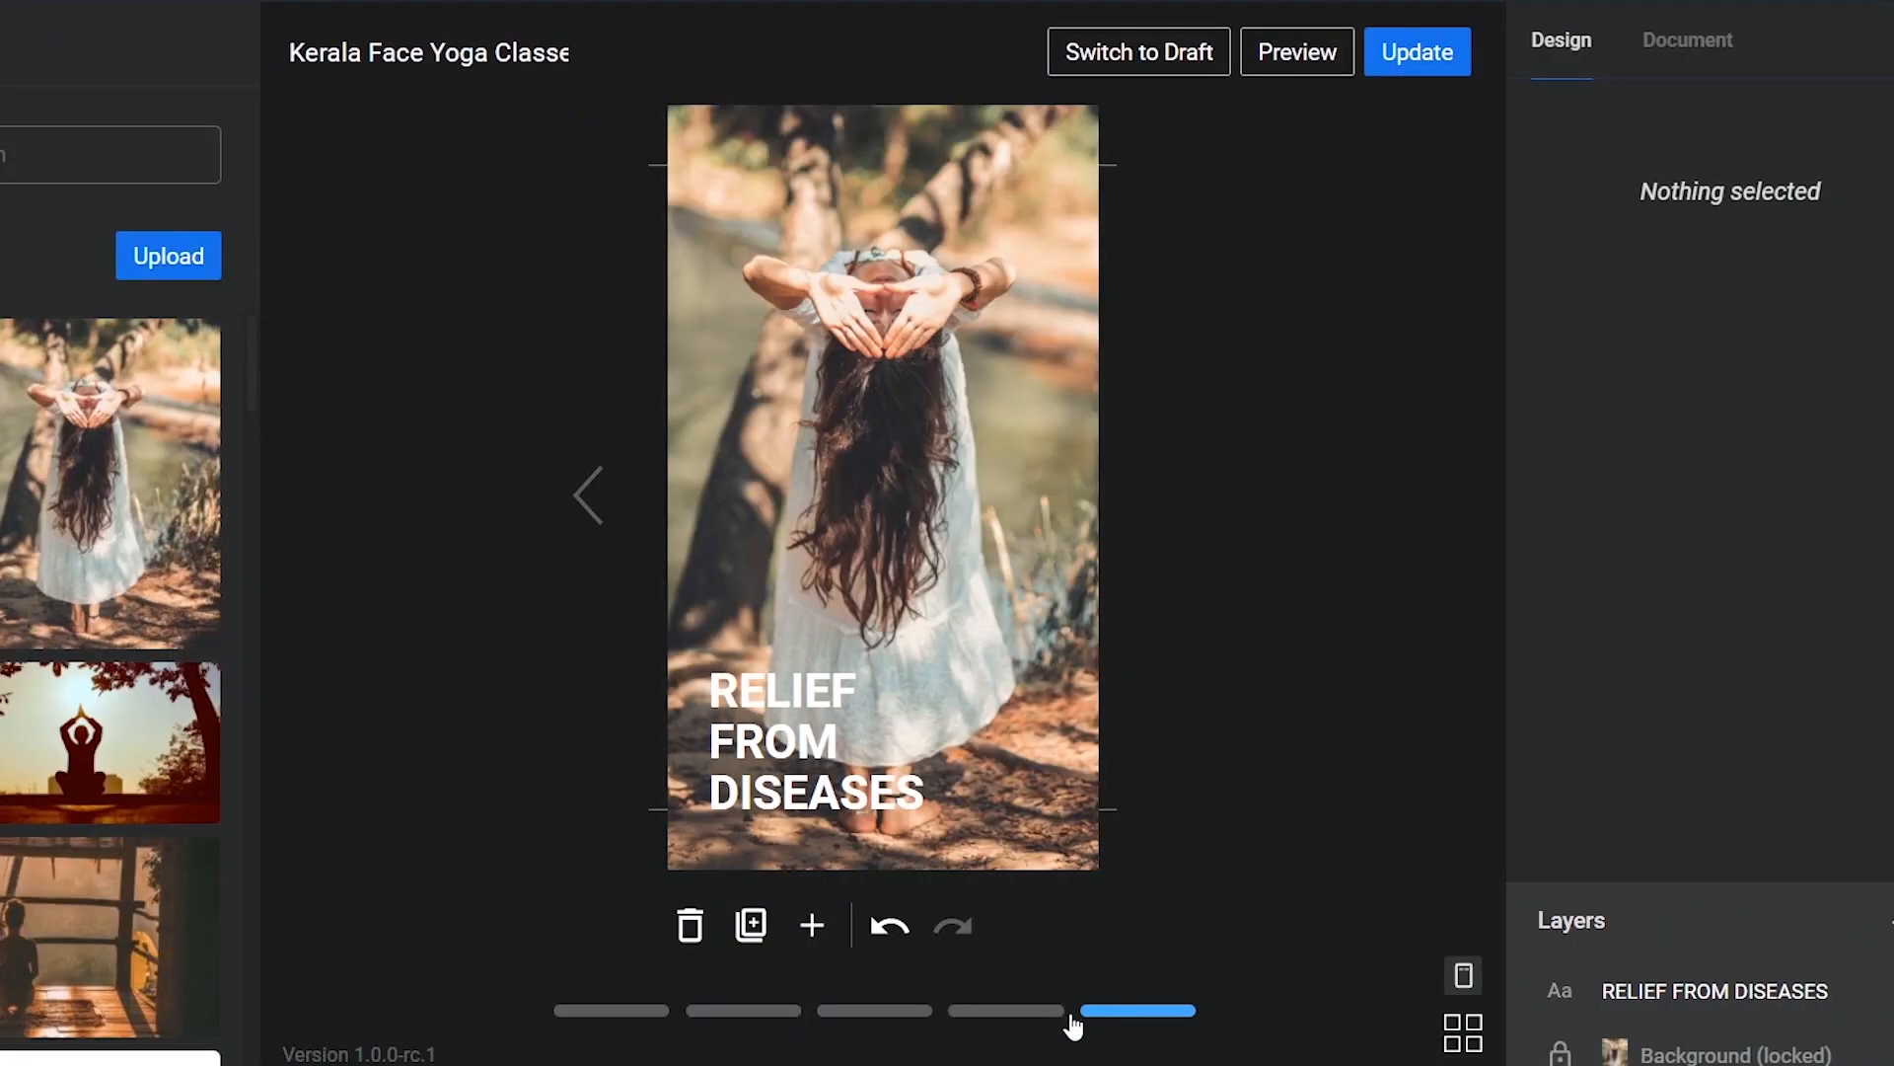